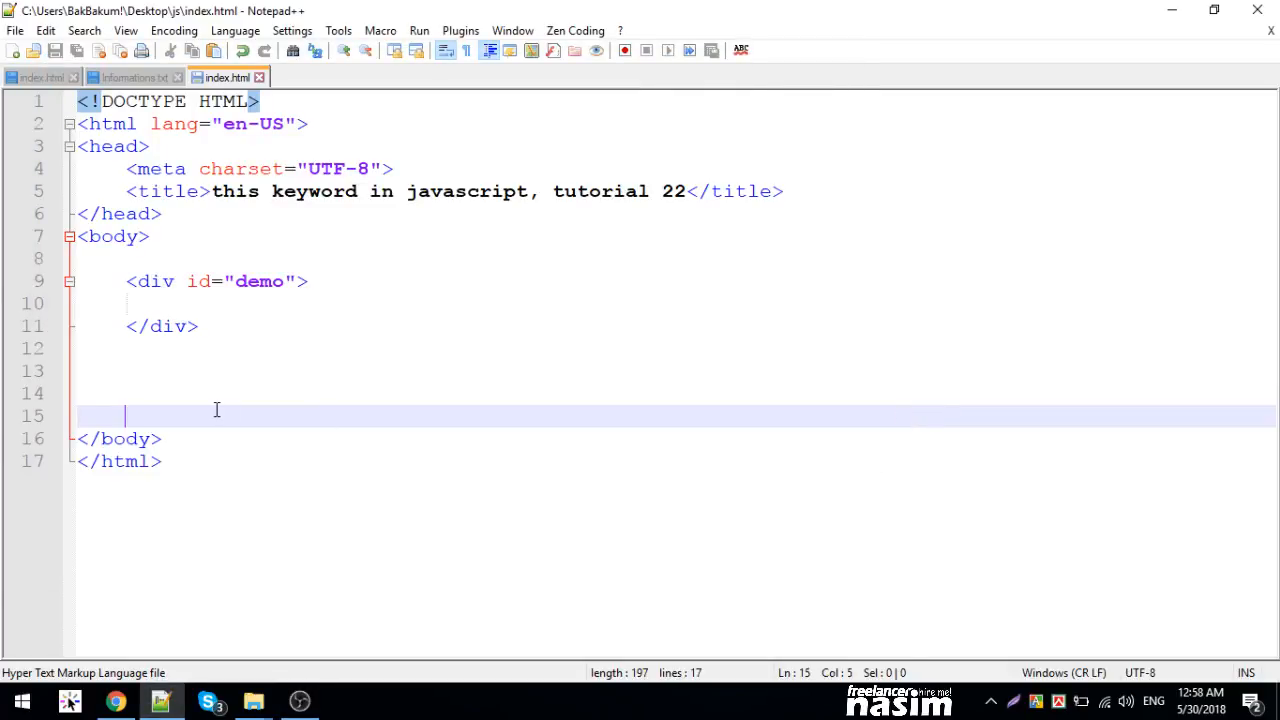
- Insert a script tag pair via the Zen Coding 'script' snippet below the demo div, with blank lines inside, and save
{"action": "left_click", "coordinate": [235, 195]}
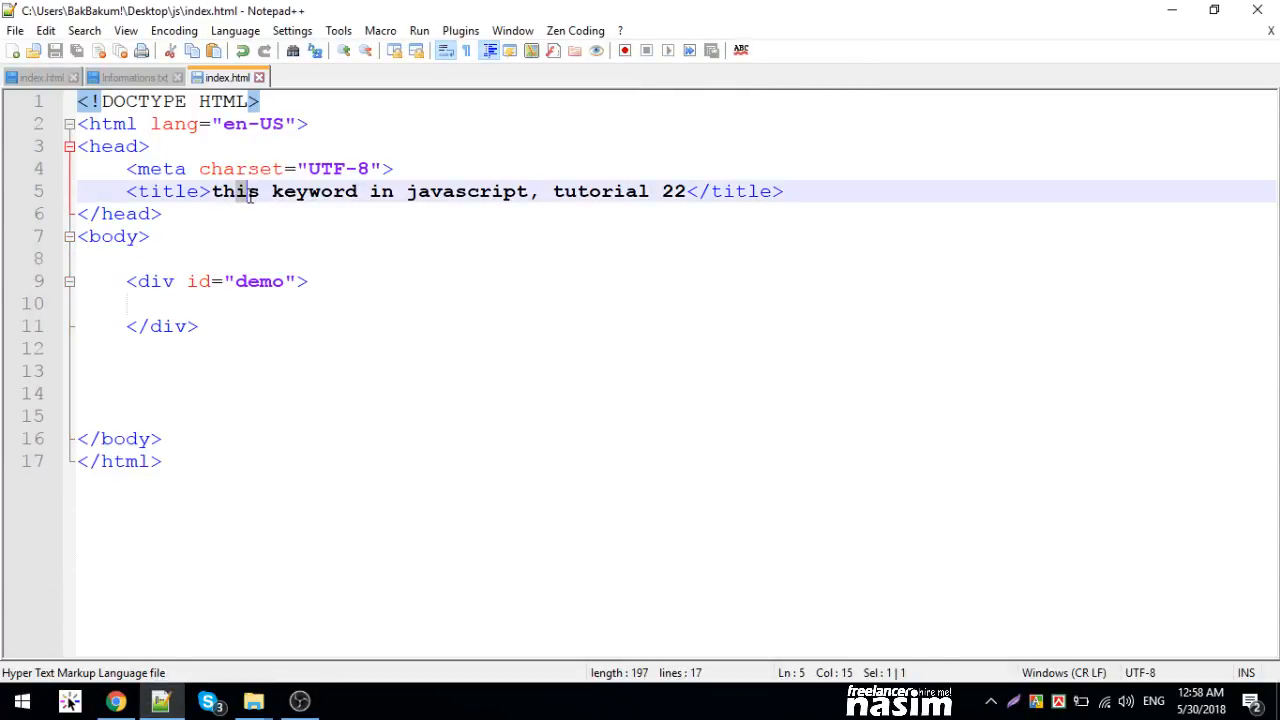
{"action": "left_click_drag", "start_coordinate": [213, 191], "coordinate": [258, 192]}
{"action": "double_click", "coordinate": [237, 195]}
{"action": "left_click", "coordinate": [144, 376]}
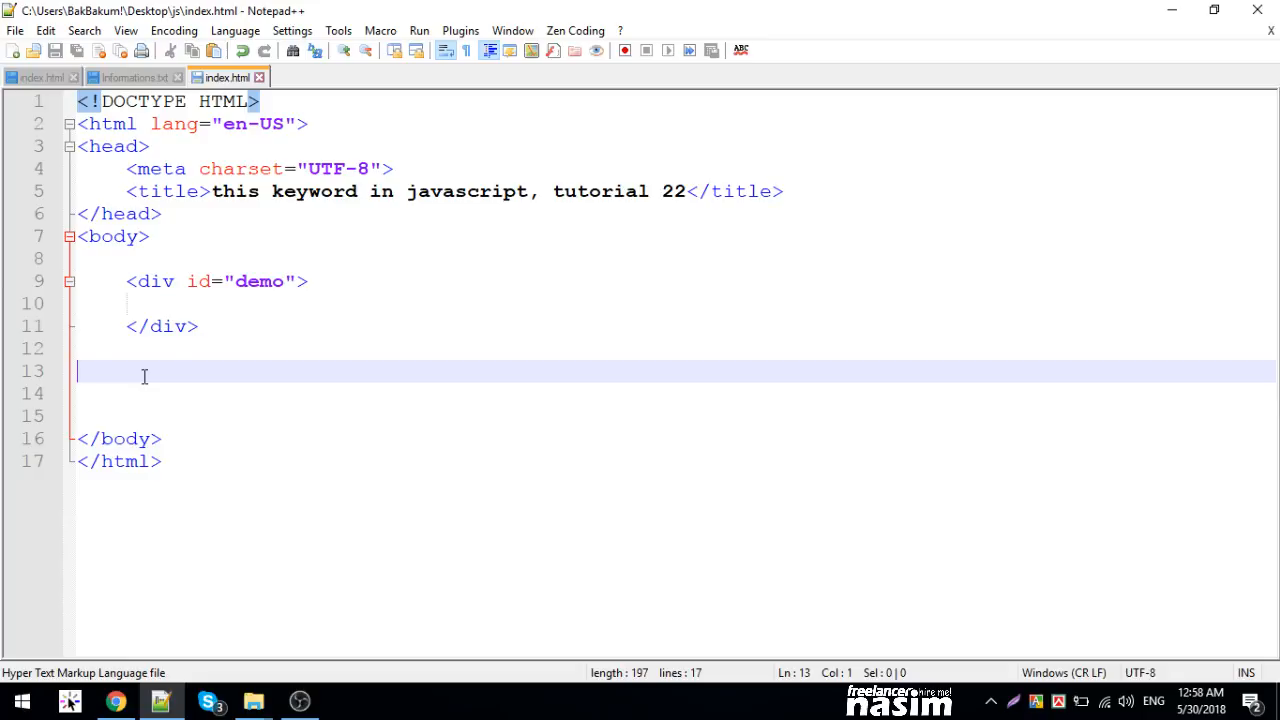
{"action": "key", "text": "Return"}
{"action": "key", "text": "Tab"}
{"action": "type", "text": "sc"}
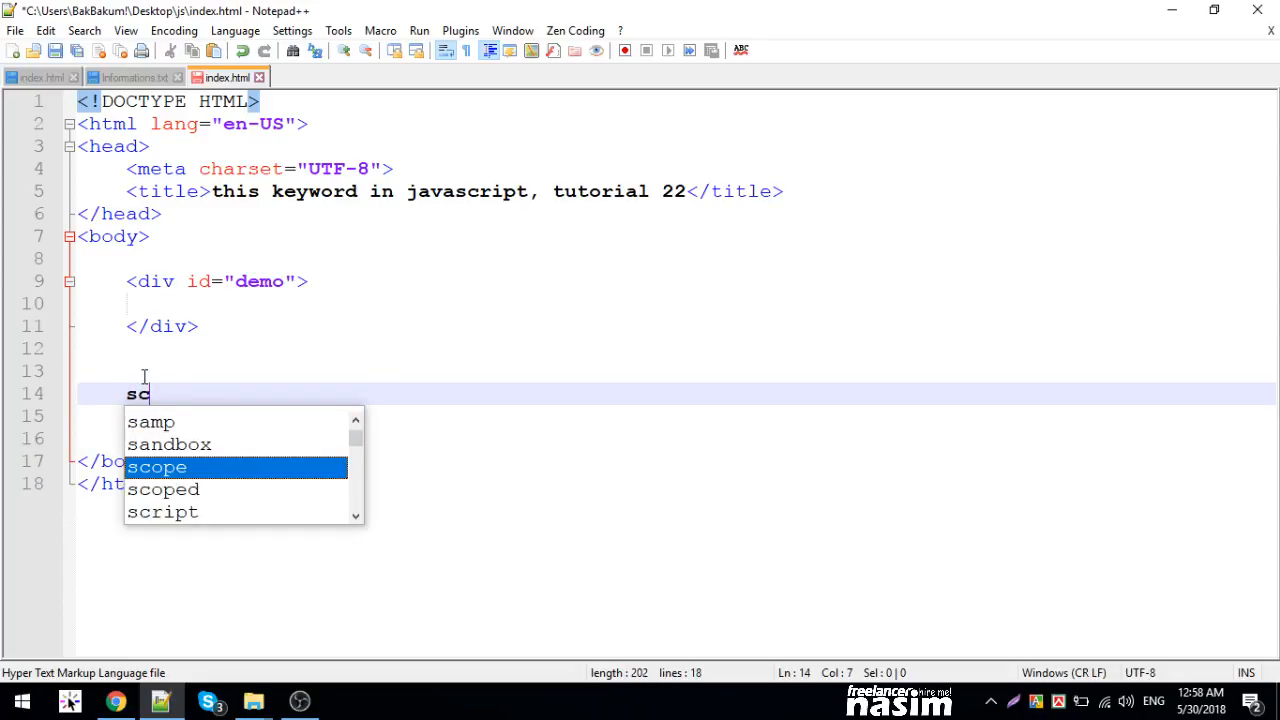
{"action": "type", "text": "ript"}
{"action": "key", "text": "Tab"}
{"action": "key", "text": "Return"}
{"action": "key", "text": "Return"}
{"action": "key", "text": "Up"}
{"action": "key", "text": "Return"}
{"action": "key", "text": "Return"}
{"action": "key", "text": "Return"}
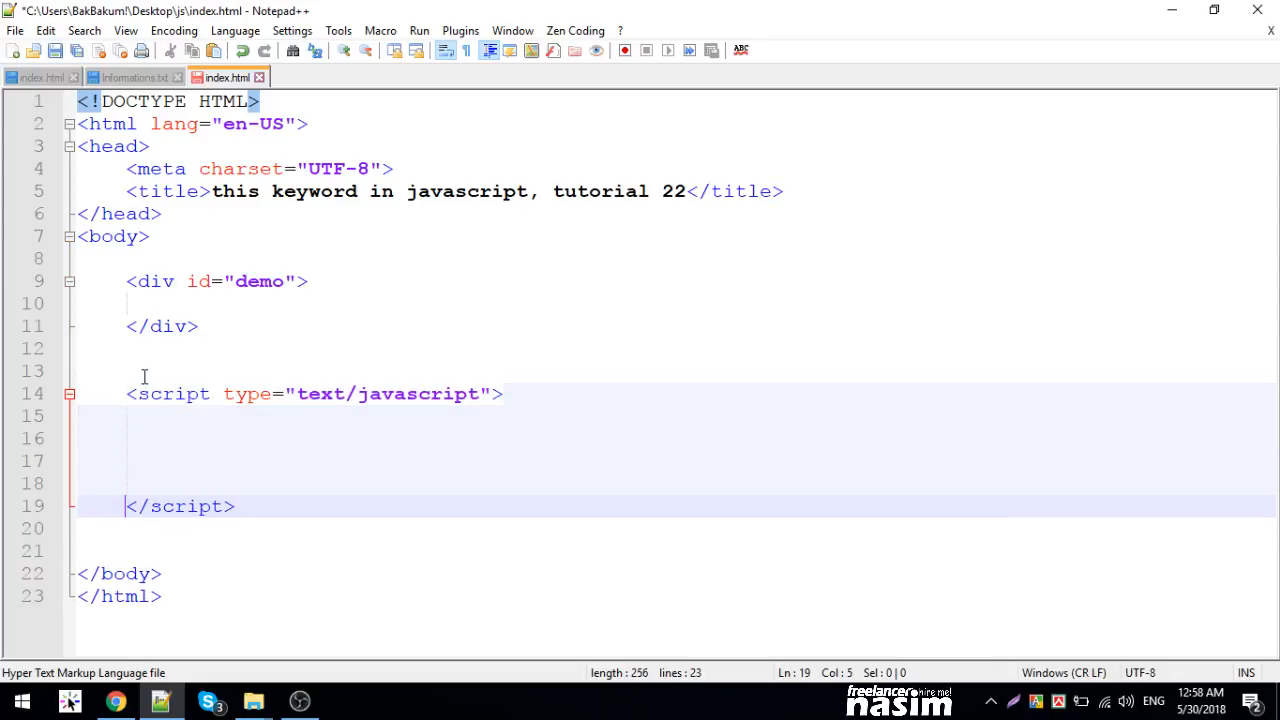
{"action": "key", "text": "Up"}
{"action": "key", "text": "Up"}
{"action": "key", "text": "ctrl+s"}
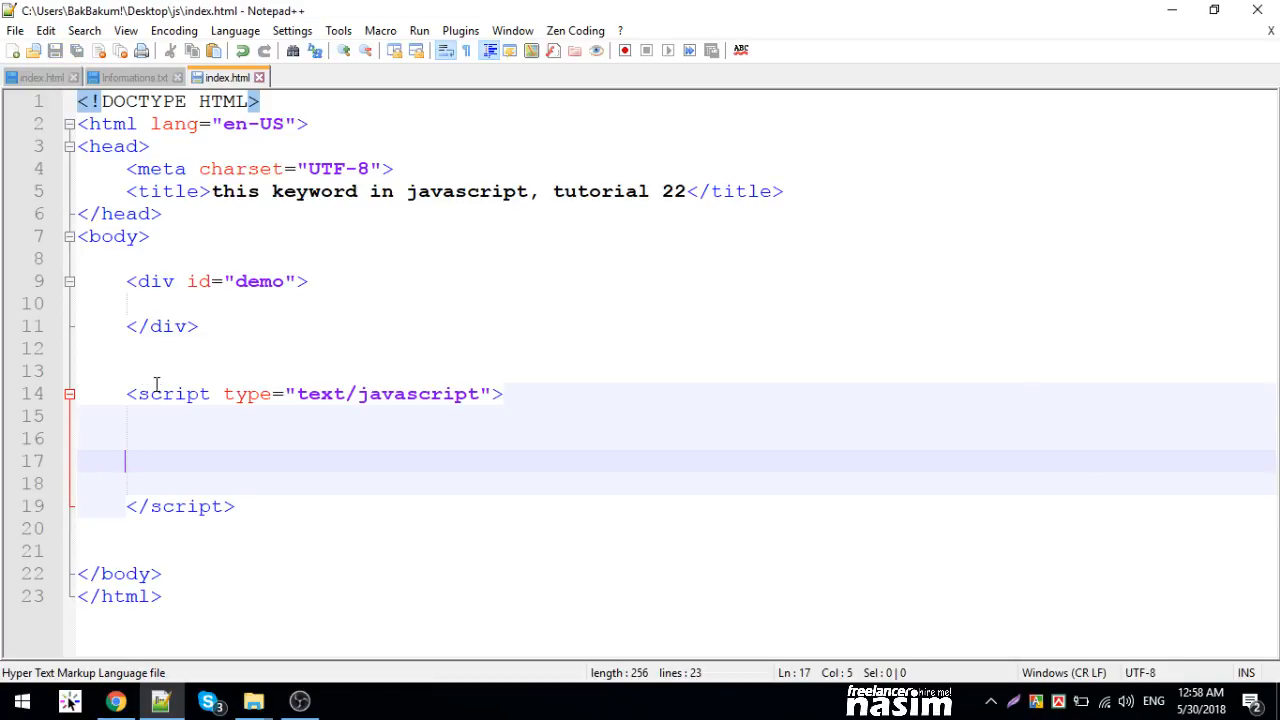
- Review the new script block, highlighting its opening and closing tags and the blank lines inside
{"action": "left_click", "coordinate": [160, 393]}
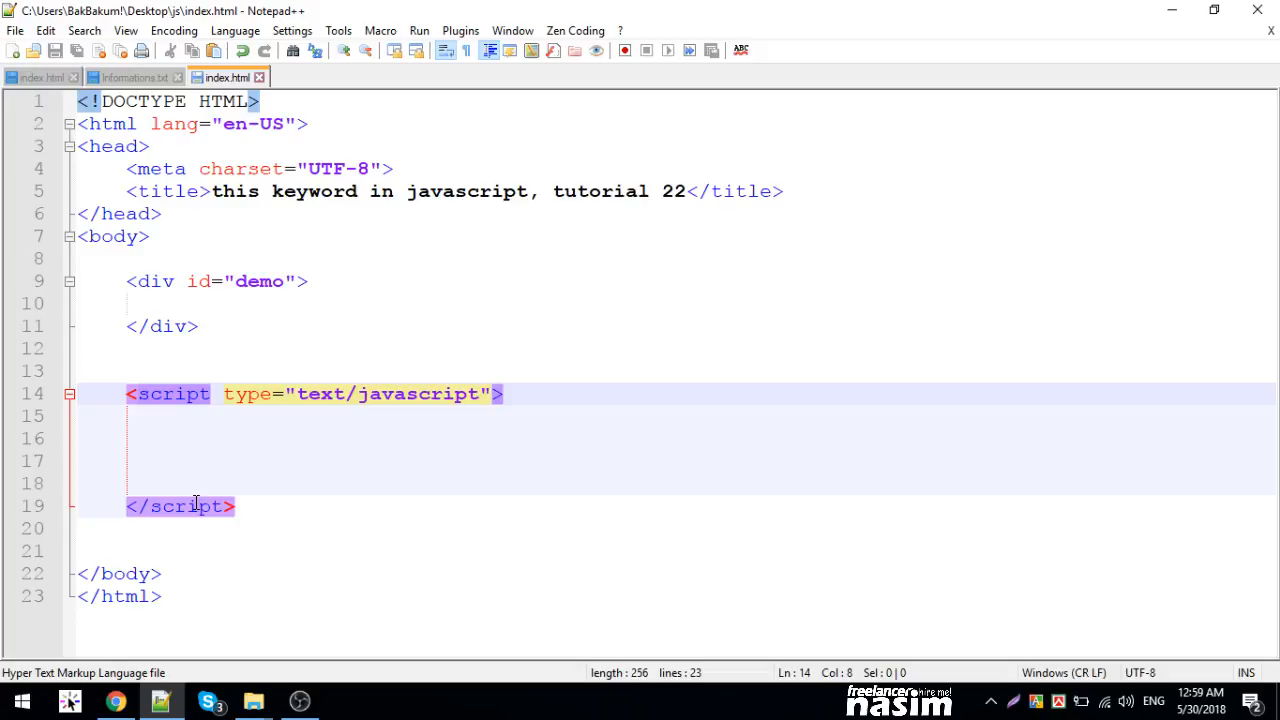
{"action": "left_click", "coordinate": [194, 456]}
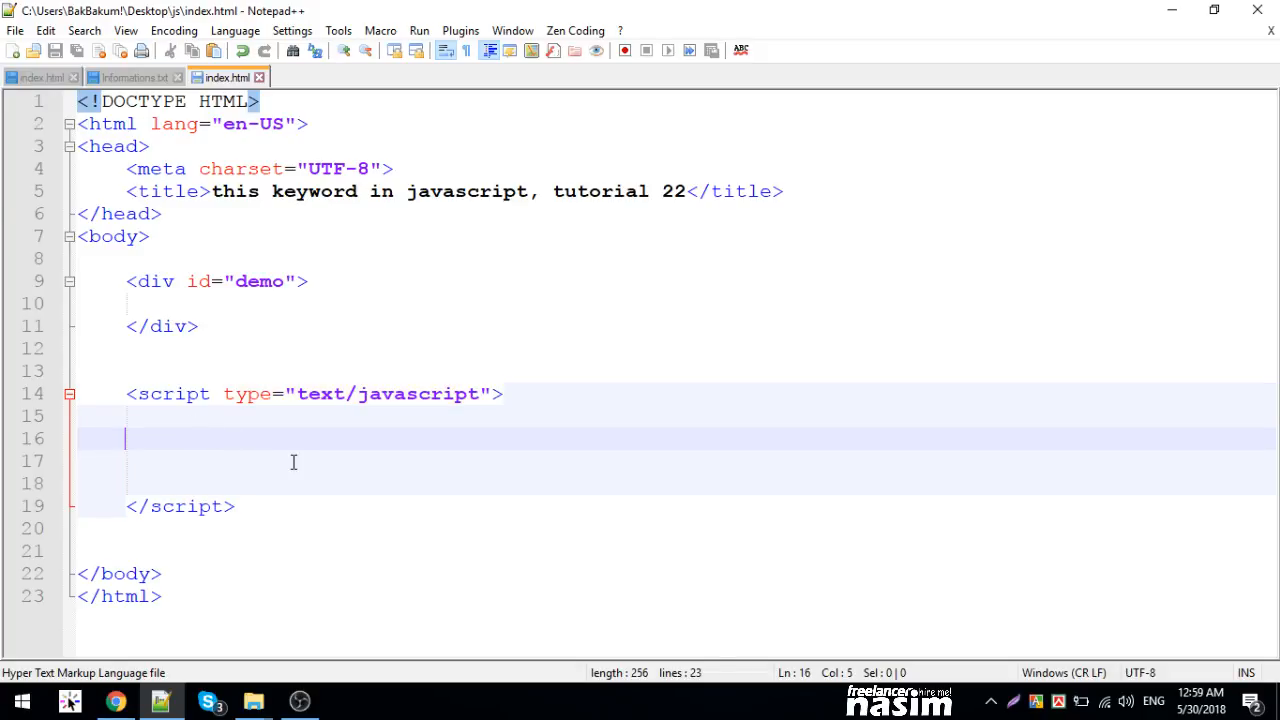
{"action": "double_click", "coordinate": [172, 393]}
{"action": "left_click", "coordinate": [160, 415]}
{"action": "double_click", "coordinate": [172, 393]}
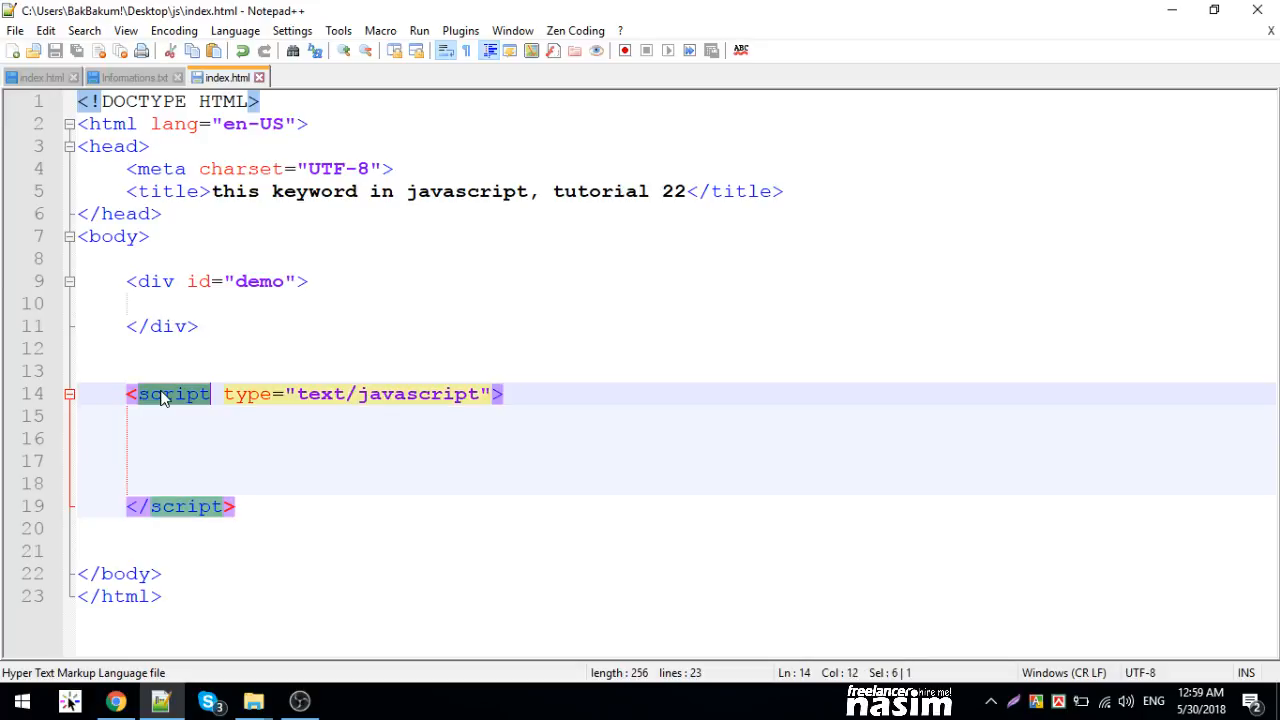
{"action": "double_click", "coordinate": [190, 506]}
{"action": "left_click", "coordinate": [176, 431]}
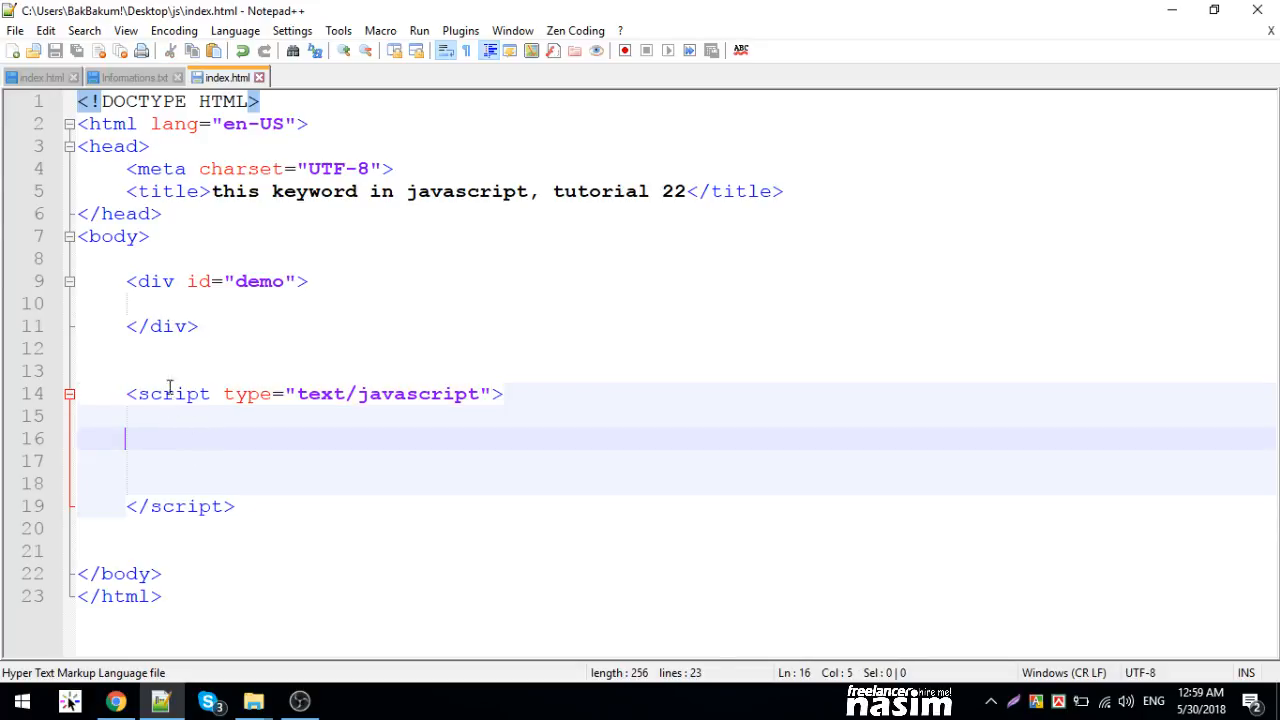
{"action": "left_click", "coordinate": [62, 370]}
{"action": "left_click_drag", "start_coordinate": [160, 393], "coordinate": [262, 396]}
{"action": "left_click", "coordinate": [292, 506]}
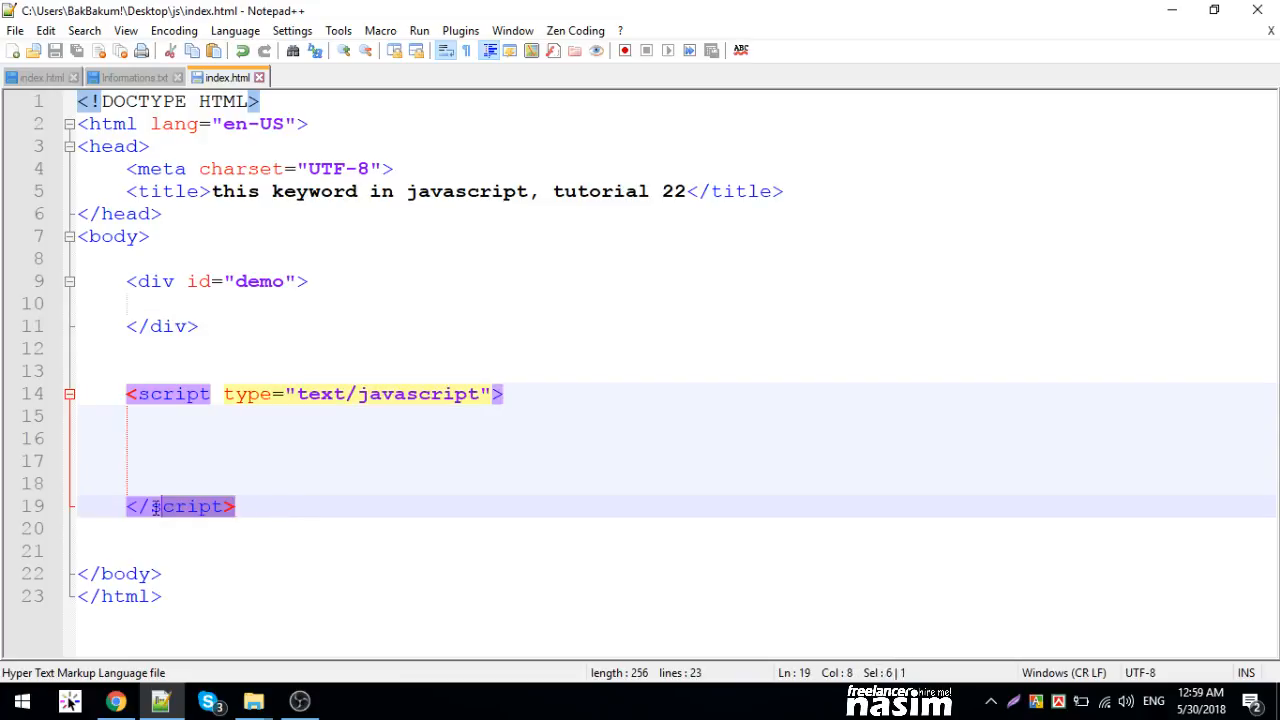
{"action": "left_click_drag", "start_coordinate": [236, 506], "coordinate": [113, 393]}
{"action": "left_click", "coordinate": [176, 445]}
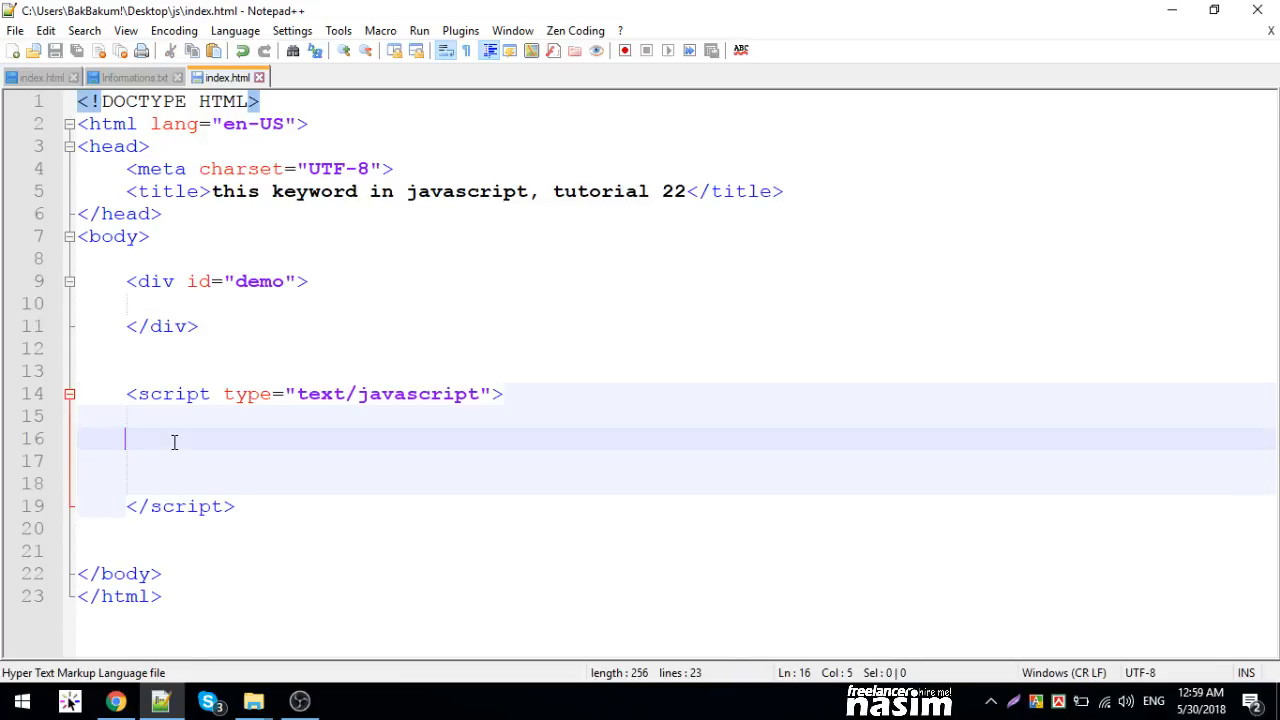
{"action": "left_click", "coordinate": [192, 460]}
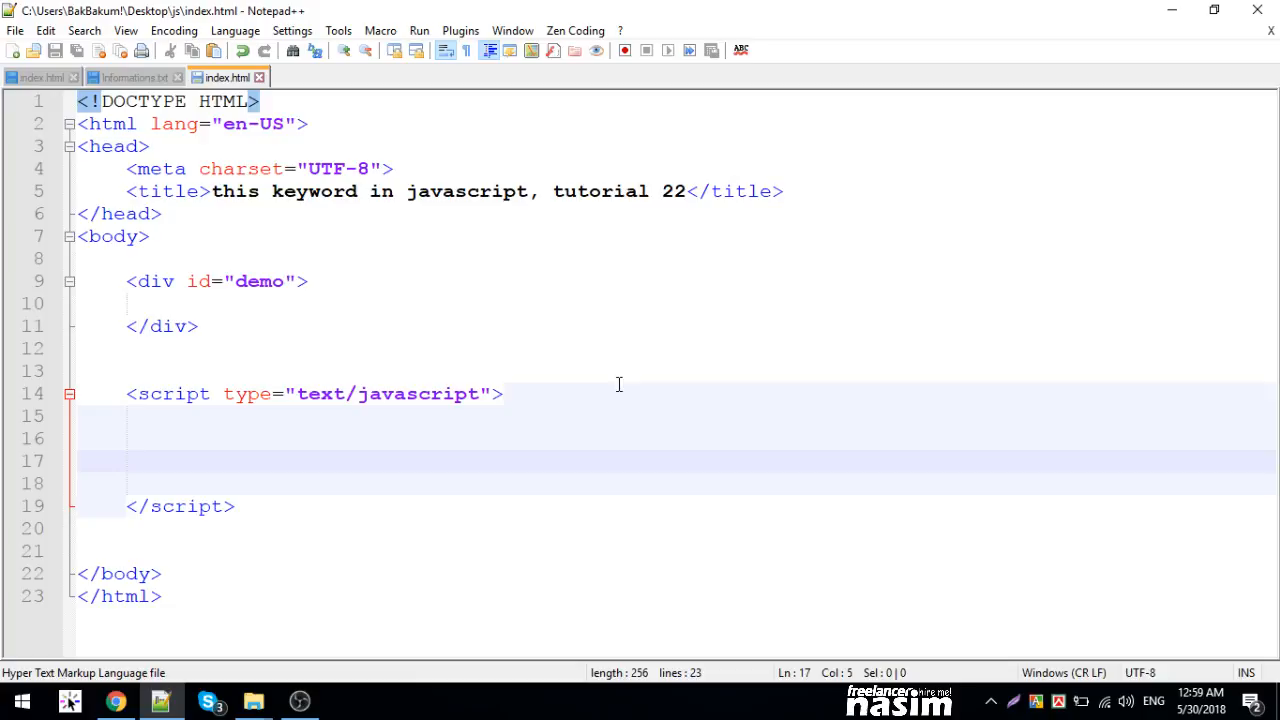
{"action": "left_click_drag", "start_coordinate": [137, 428], "coordinate": [237, 478]}
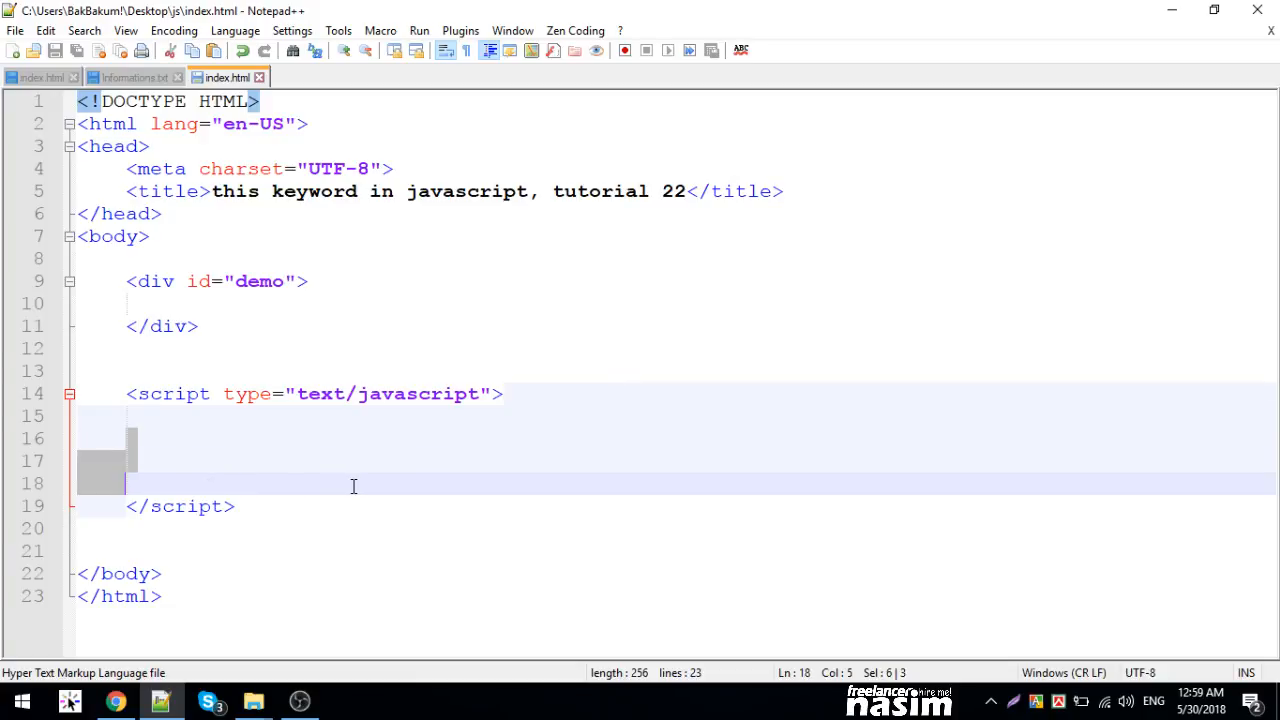
{"action": "left_click_drag", "start_coordinate": [137, 438], "coordinate": [310, 460]}
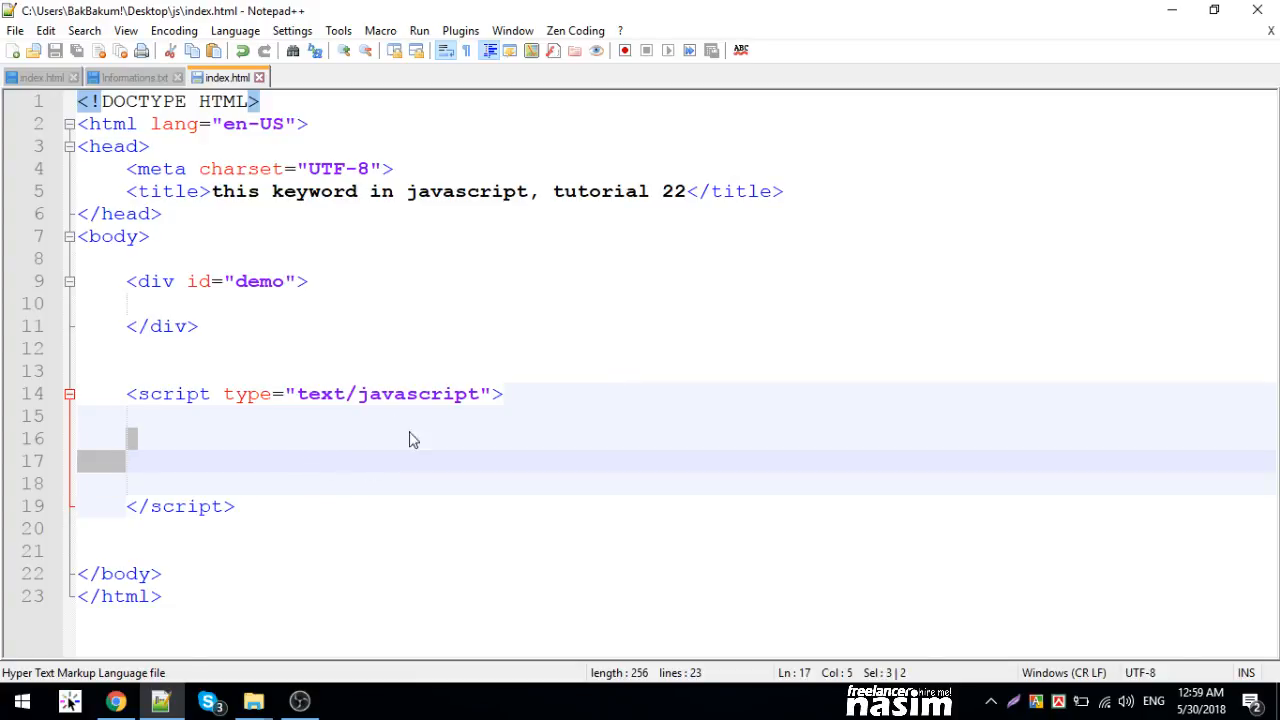
{"action": "left_click", "coordinate": [238, 441]}
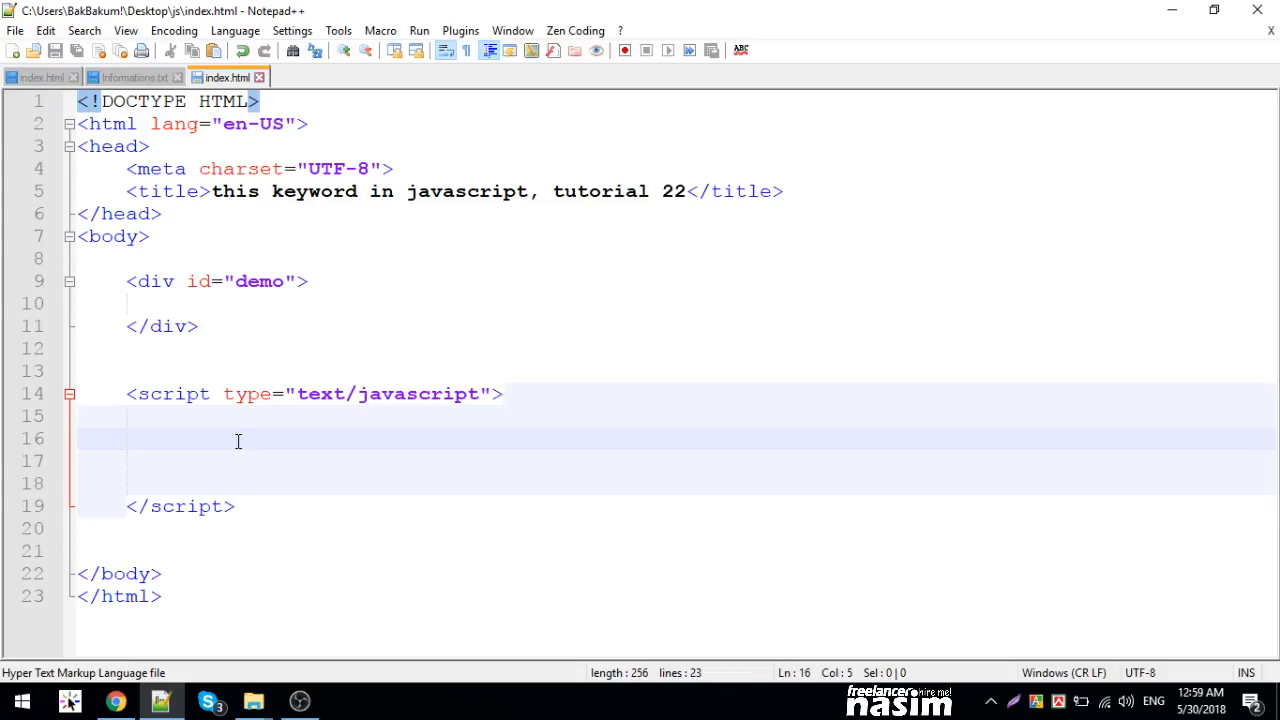
- Remove the placeholder src attribute from the opening script tag, save, and add another line inside the block
{"action": "left_click", "coordinate": [209, 393]}
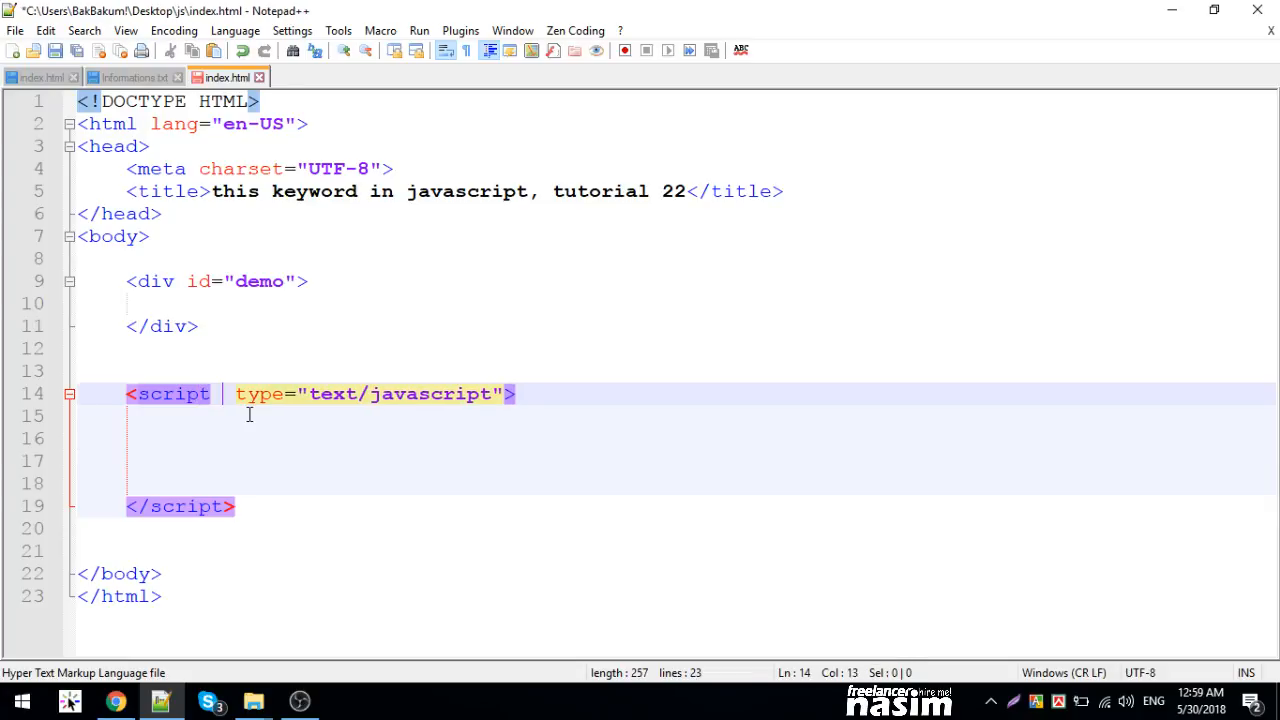
{"action": "type", "text": "src=\"\""}
{"action": "key", "text": "Left"}
{"action": "type", "text": "fsdf"}
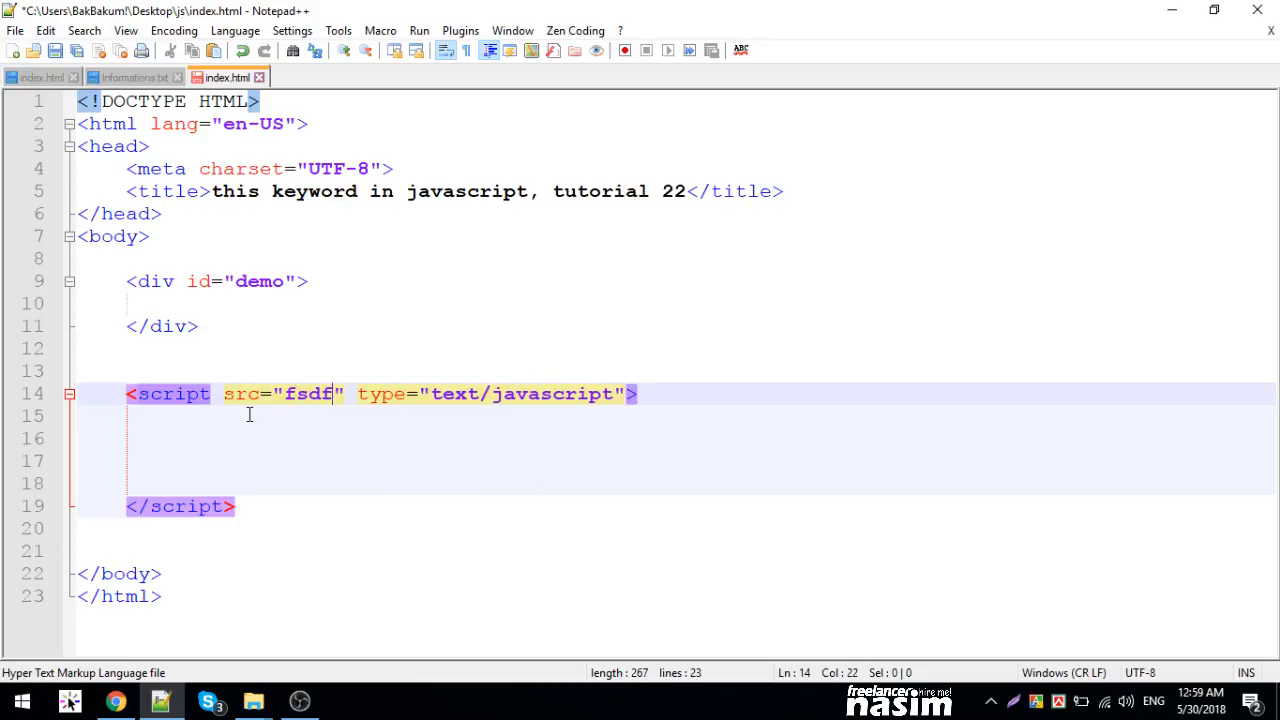
{"action": "key", "text": "BackSpace"}
{"action": "key", "text": "BackSpace"}
{"action": "key", "text": "BackSpace"}
{"action": "key", "text": "BackSpace"}
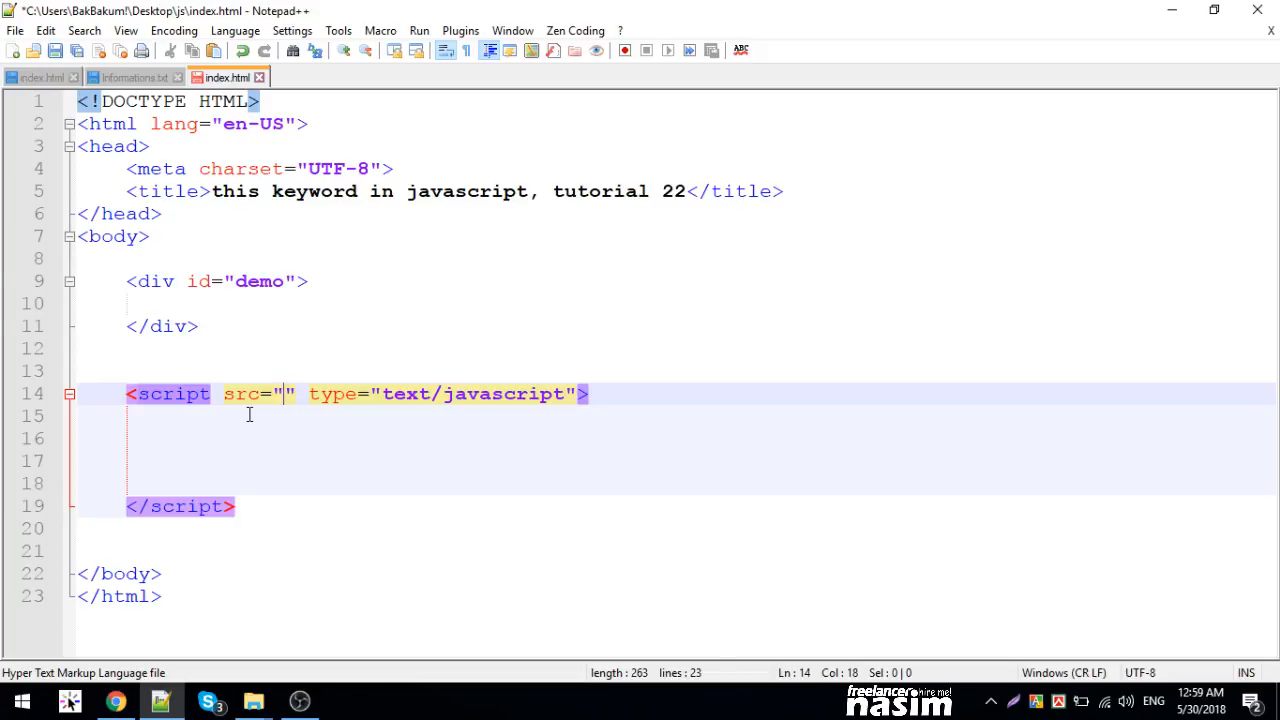
{"action": "key", "text": "ctrl+s"}
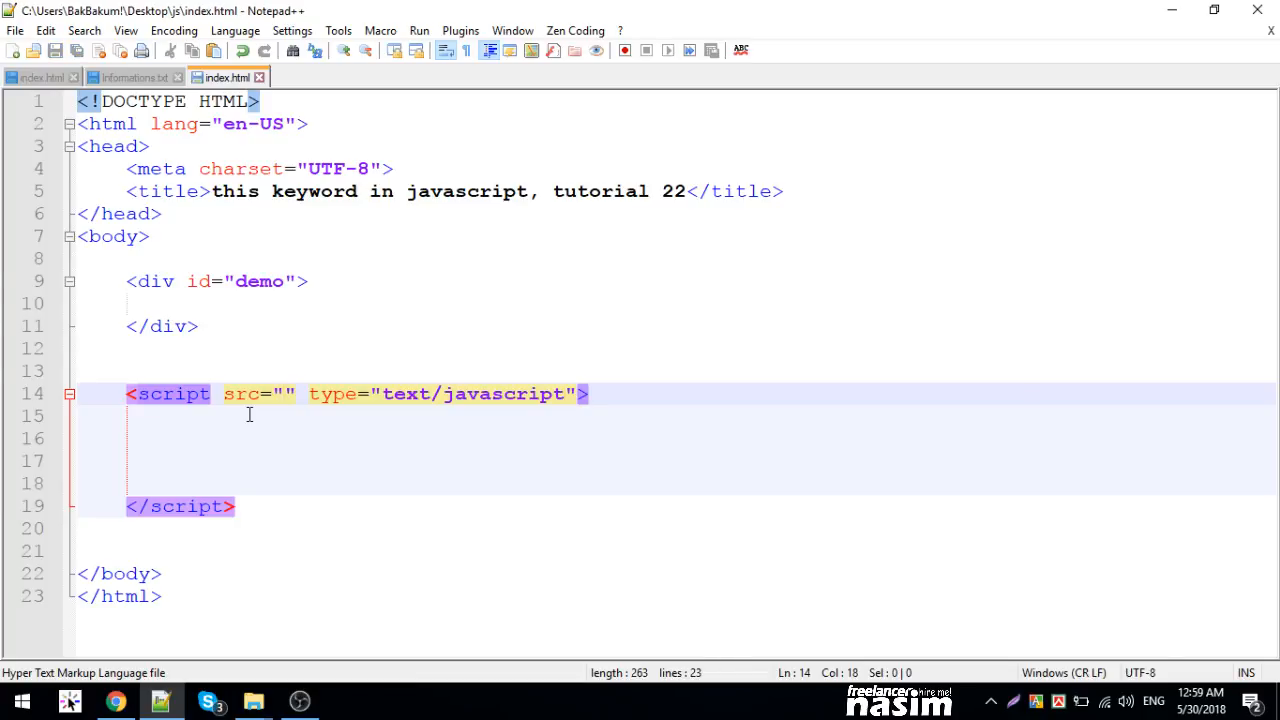
{"action": "mouse_move", "coordinate": [286, 393]}
{"action": "left_mouse_down"}
{"action": "mouse_move", "coordinate": [298, 393]}
{"action": "mouse_move", "coordinate": [211, 396]}
{"action": "left_mouse_up"}
{"action": "key", "text": "Delete"}
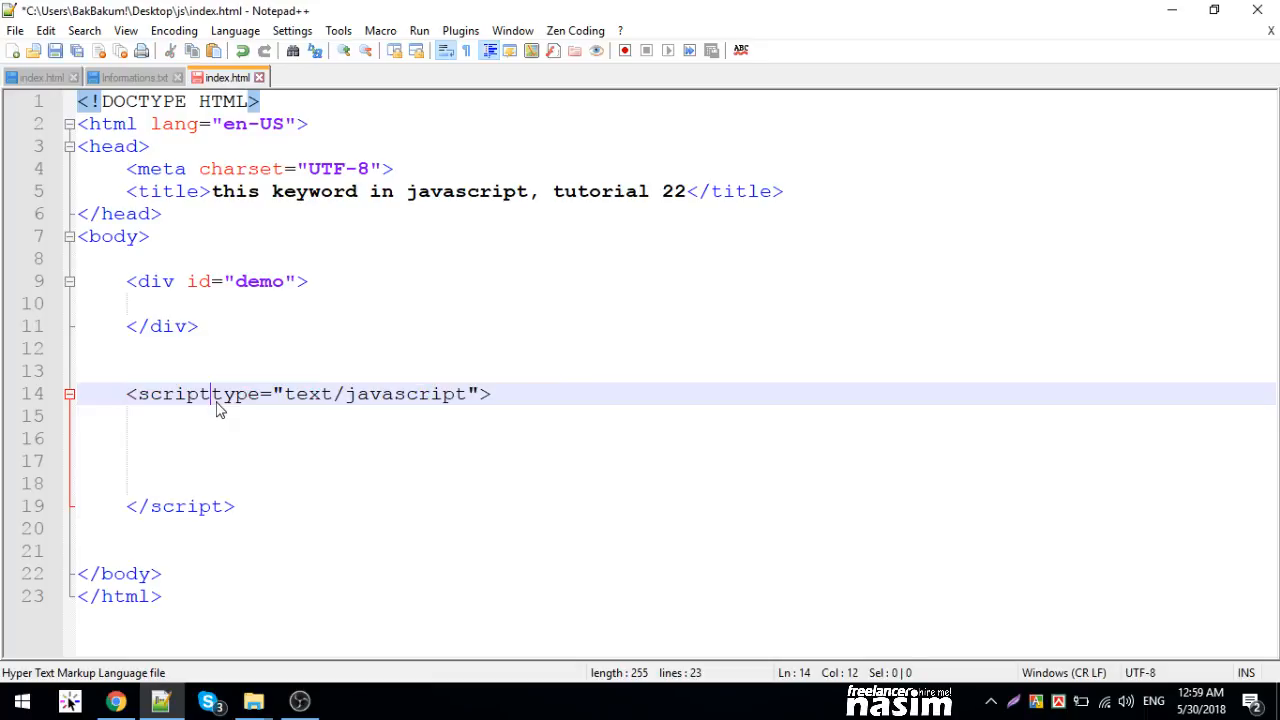
{"action": "key", "text": "ctrl+s"}
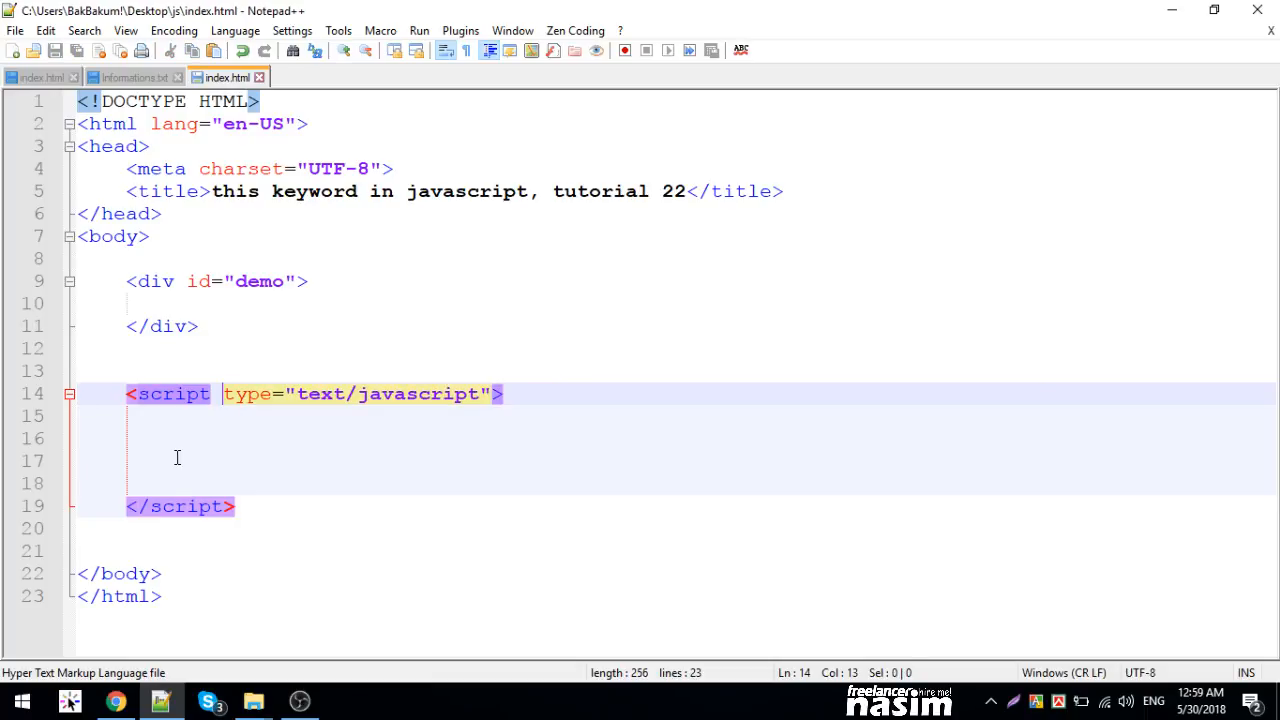
{"action": "left_click", "coordinate": [176, 462]}
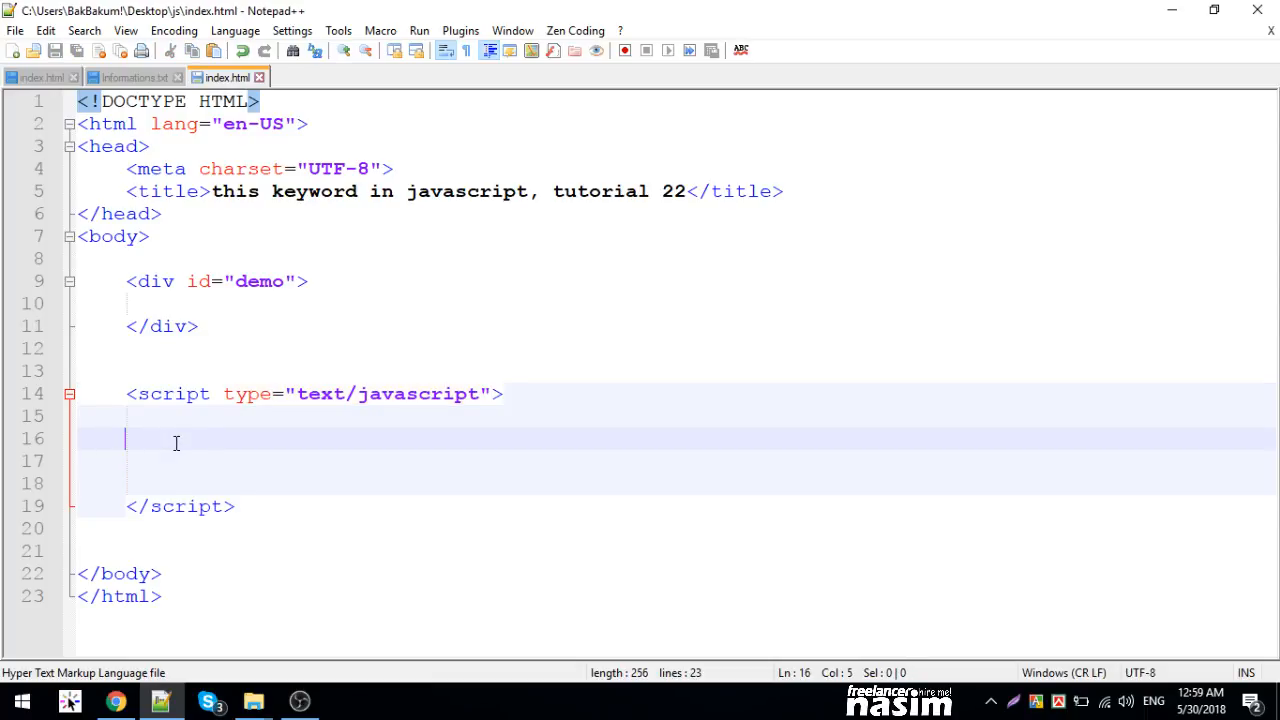
{"action": "key", "text": "Return"}
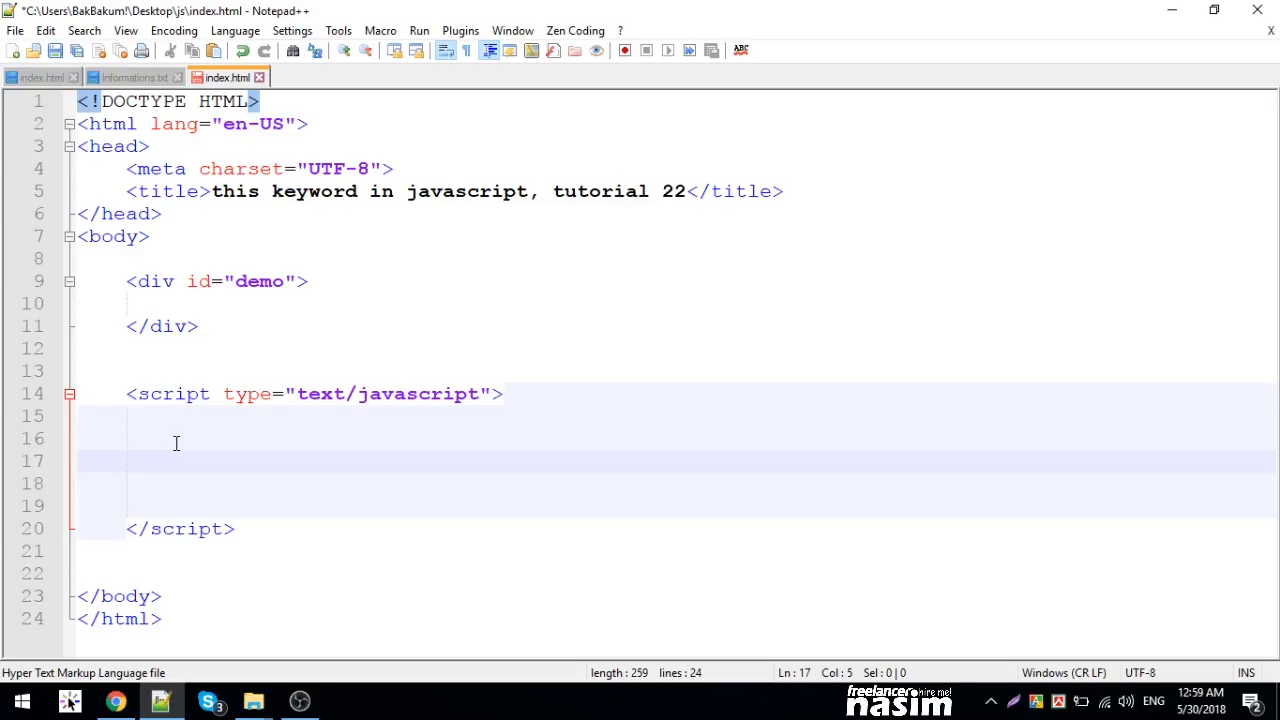
{"action": "type", "text": "var "}
{"action": "type", "text": "myob"}
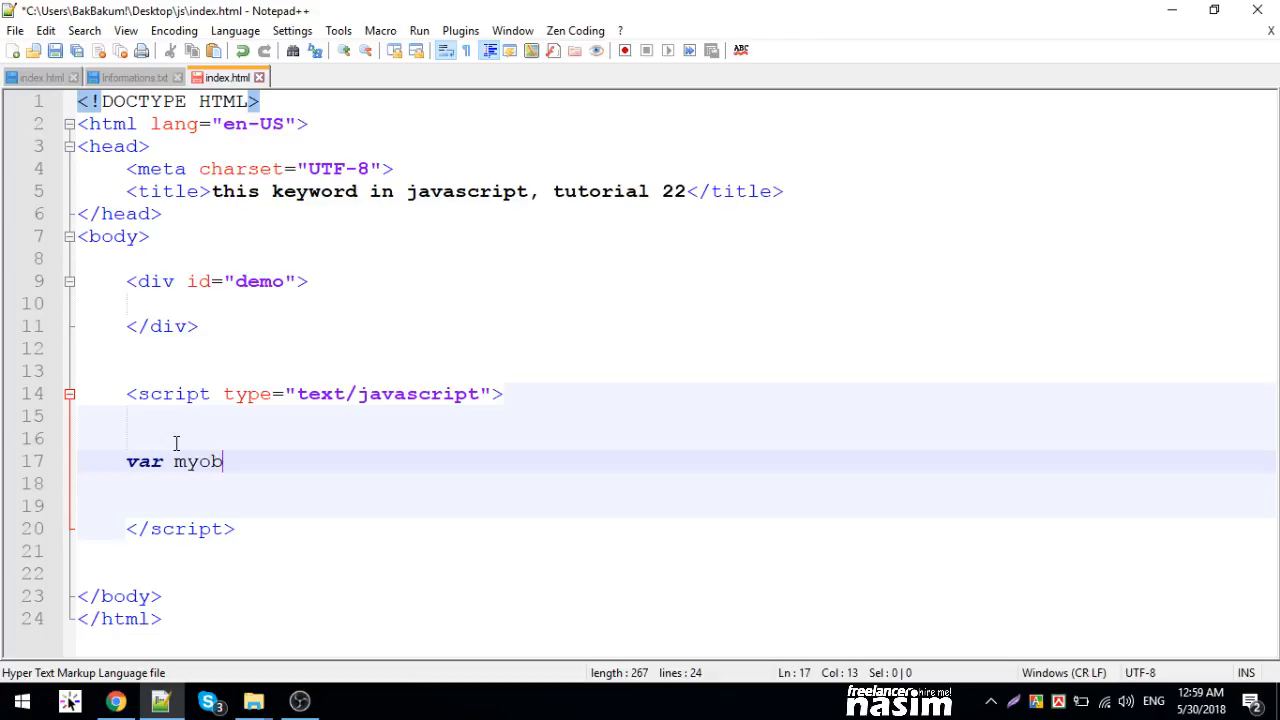
{"action": "type", "text": "j = "}
{"action": "type", "text": "{}"}
{"action": "key", "text": "Left"}
{"action": "key", "text": "Return"}
{"action": "key", "text": "Return"}
{"action": "key", "text": "Return"}
{"action": "key", "text": "Return"}
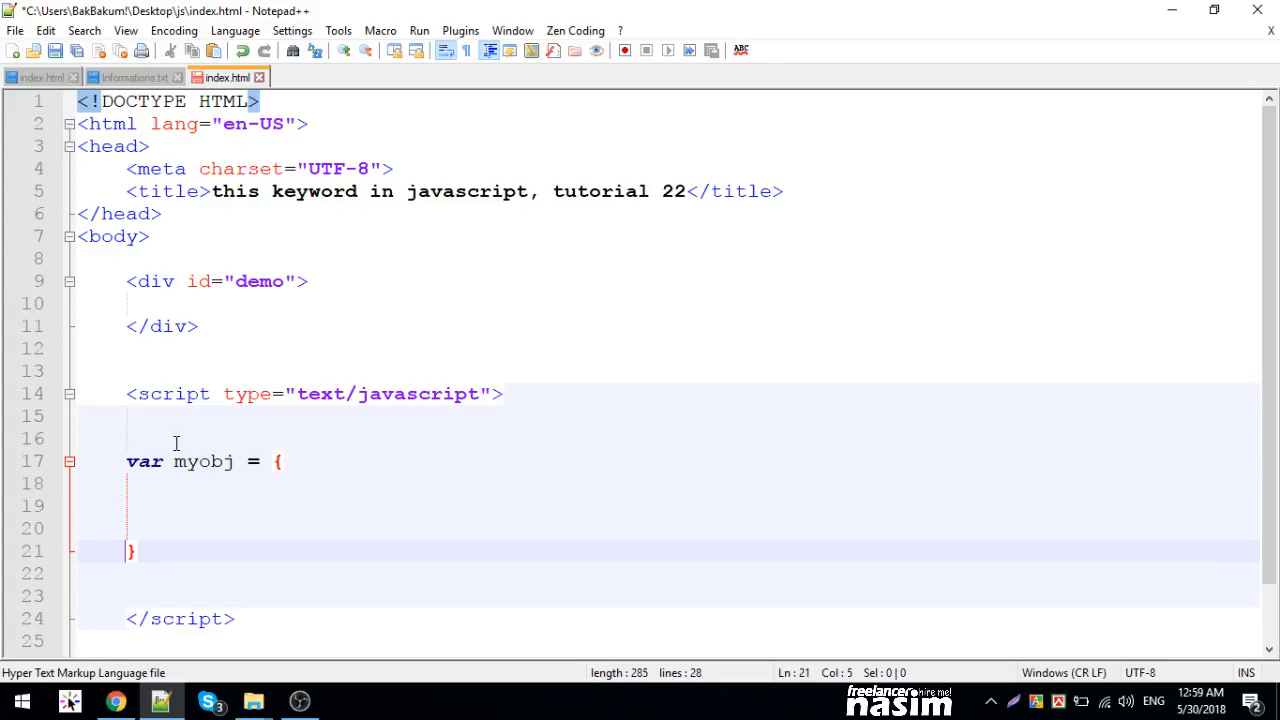
{"action": "key", "text": "Up"}
{"action": "key", "text": "Up"}
{"action": "key", "text": "Up"}
{"action": "key", "text": "Down"}
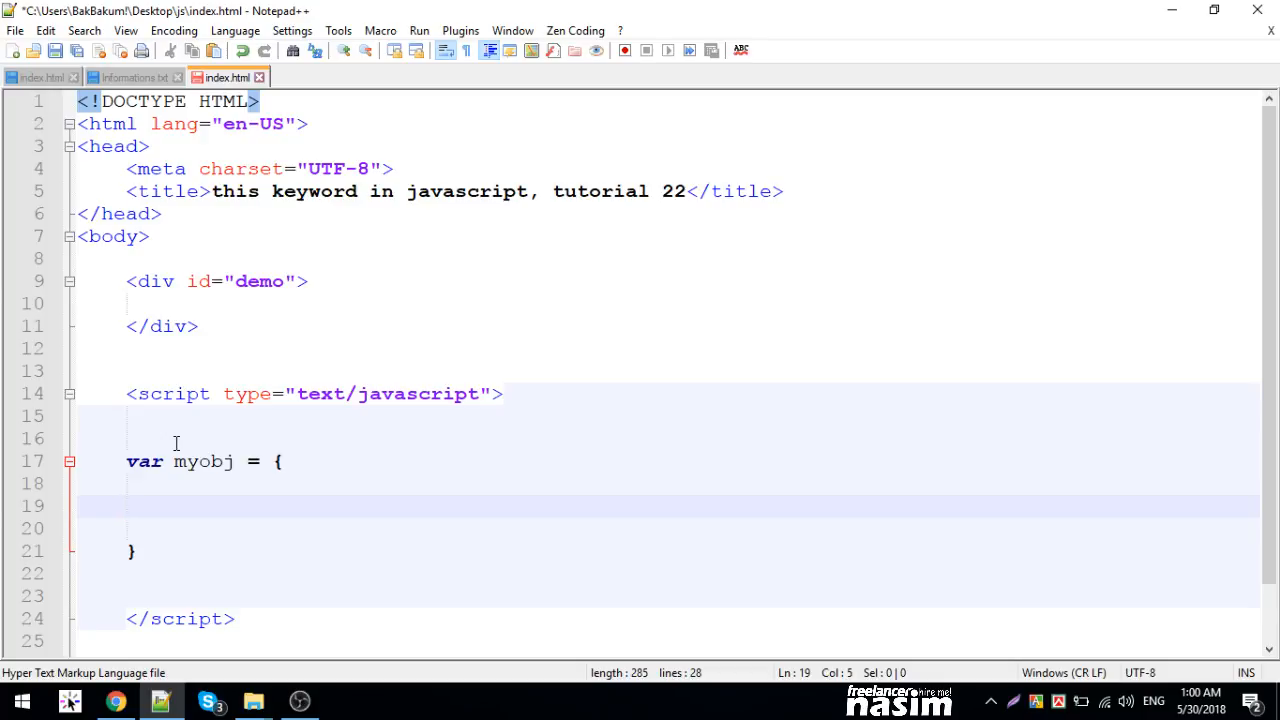
{"action": "type", "text": "jdlfsdjl:"}
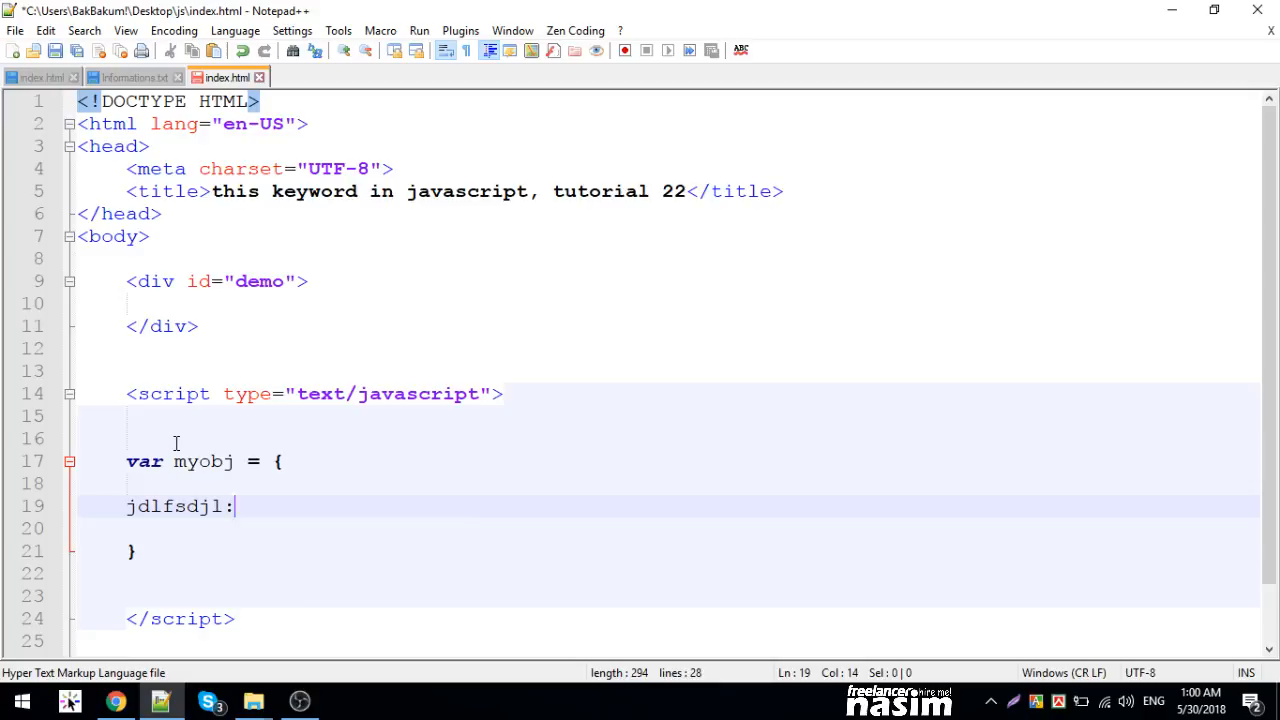
{"action": "type", "text": "fsdfsd"}
{"action": "key", "text": "BackSpace"}
{"action": "key", "text": "BackSpace"}
{"action": "key", "text": "BackSpace"}
{"action": "key", "text": "BackSpace"}
{"action": "key", "text": "BackSpace"}
{"action": "key", "text": "BackSpace"}
- Replace the placeholder on line 19 with the property fname: "Nasim", ending in a comma
{"action": "key", "text": "BackSpace"}
{"action": "key", "text": "BackSpace"}
{"action": "key", "text": "BackSpace"}
{"action": "key", "text": "BackSpace"}
{"action": "key", "text": "BackSpace"}
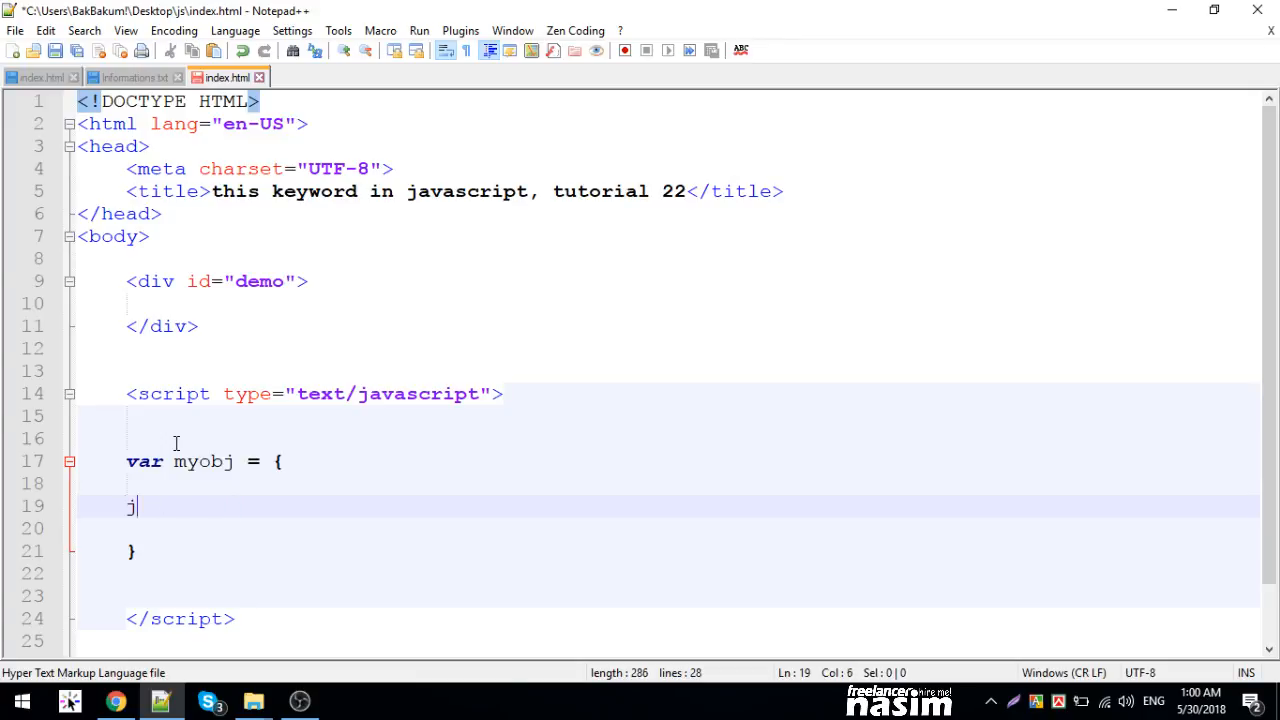
{"action": "key", "text": "BackSpace"}
{"action": "type", "text": "dfsdf:"}
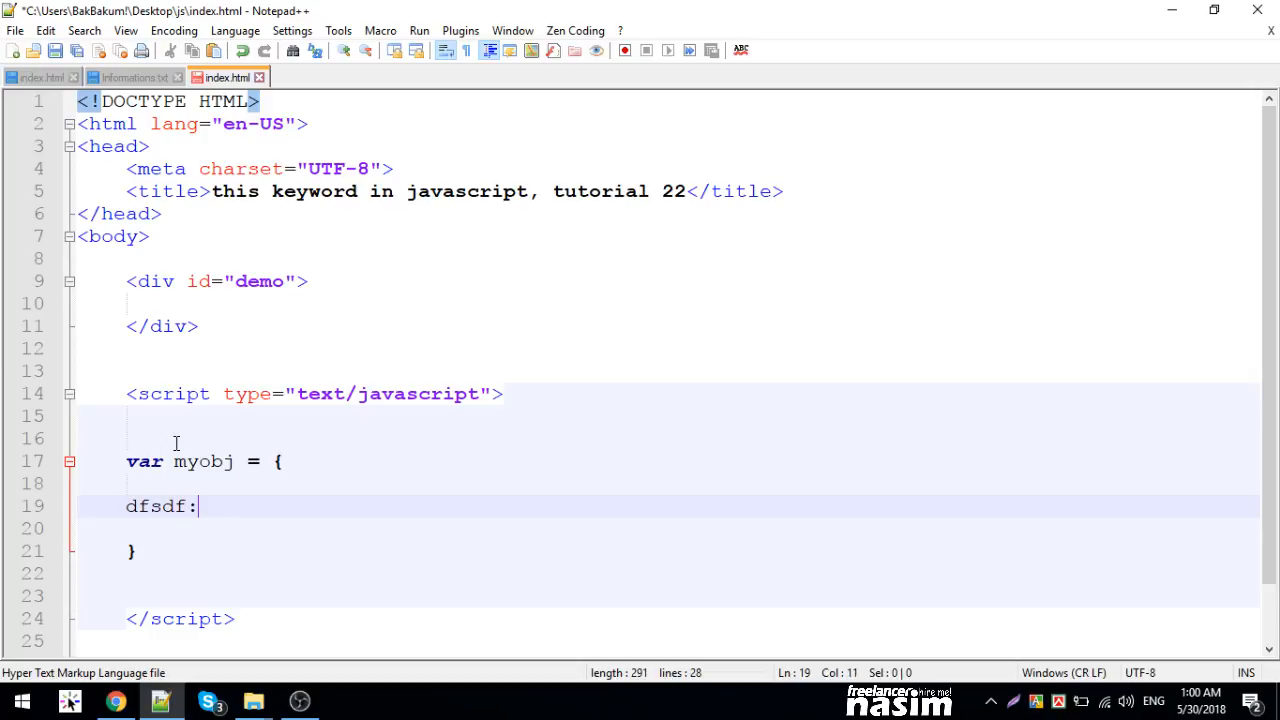
{"action": "type", "text": "asdfsd"}
{"action": "key", "text": "BackSpace"}
{"action": "key", "text": "BackSpace"}
{"action": "key", "text": "BackSpace"}
{"action": "key", "text": "BackSpace"}
{"action": "key", "text": "BackSpace"}
{"action": "key", "text": "BackSpace"}
{"action": "key", "text": "BackSpace"}
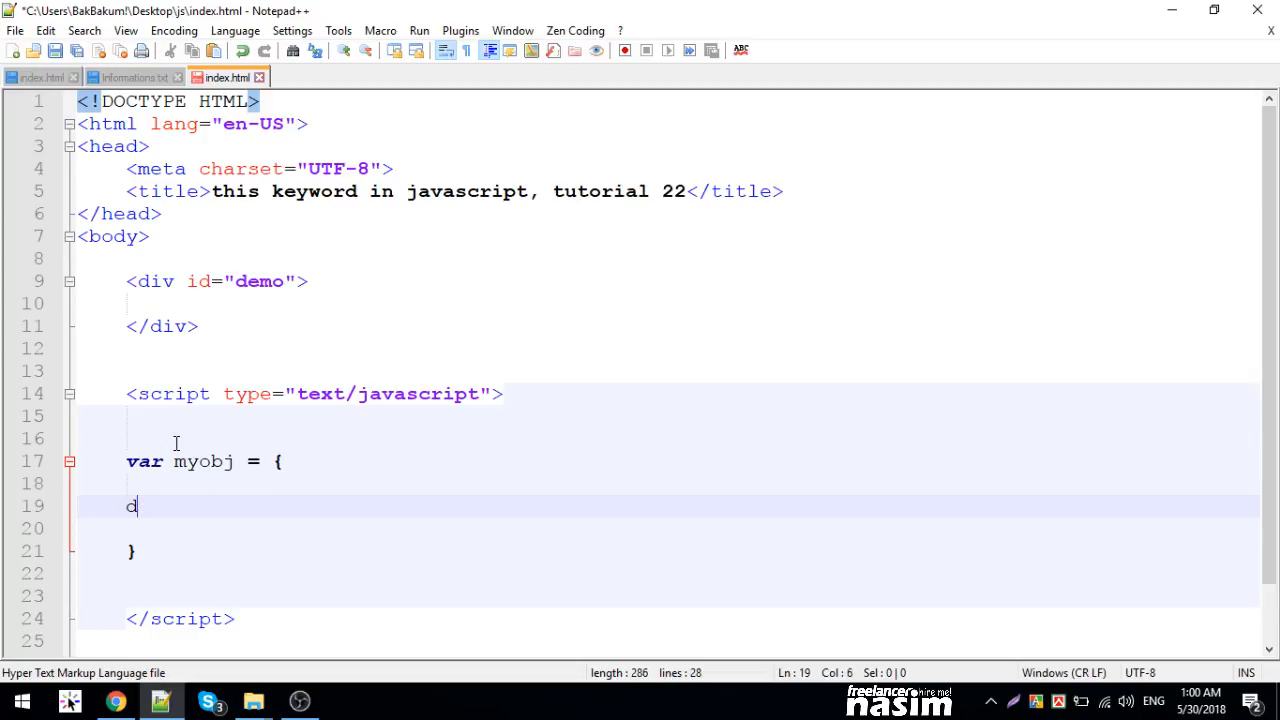
{"action": "key", "text": "BackSpace"}
{"action": "type", "text": "fa"}
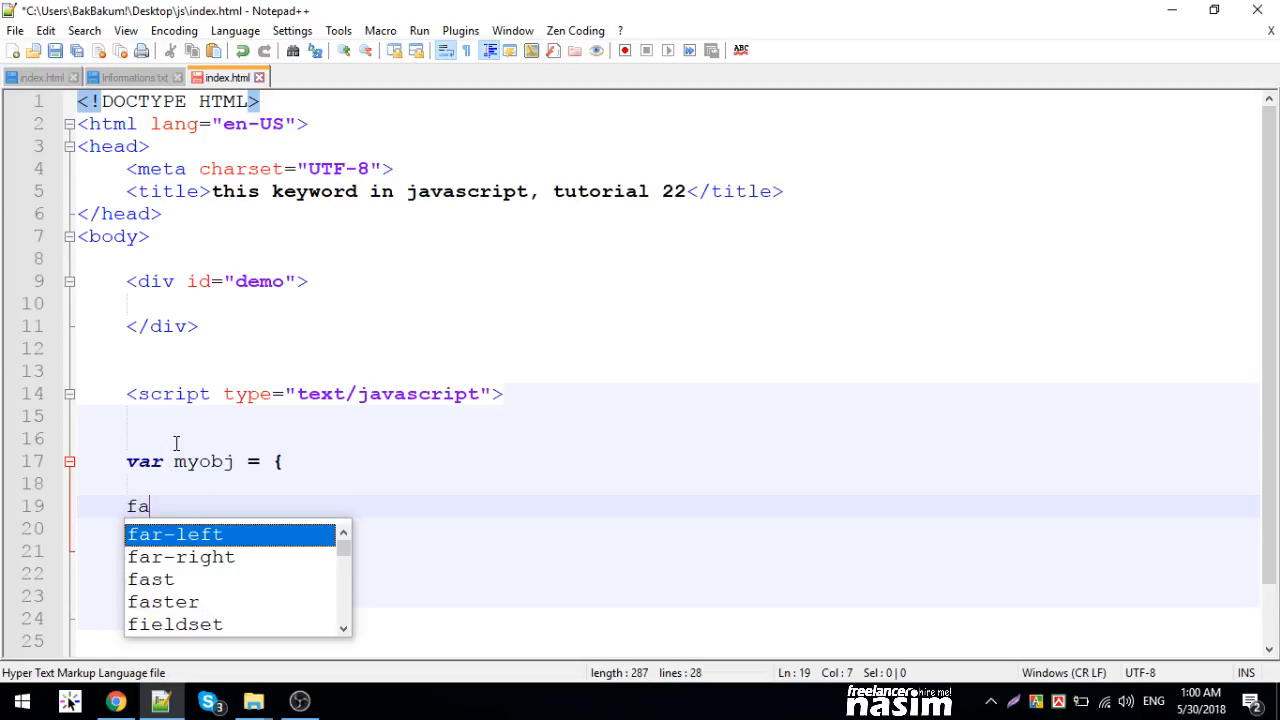
{"action": "key", "text": "BackSpace"}
{"action": "type", "text": "name: "}
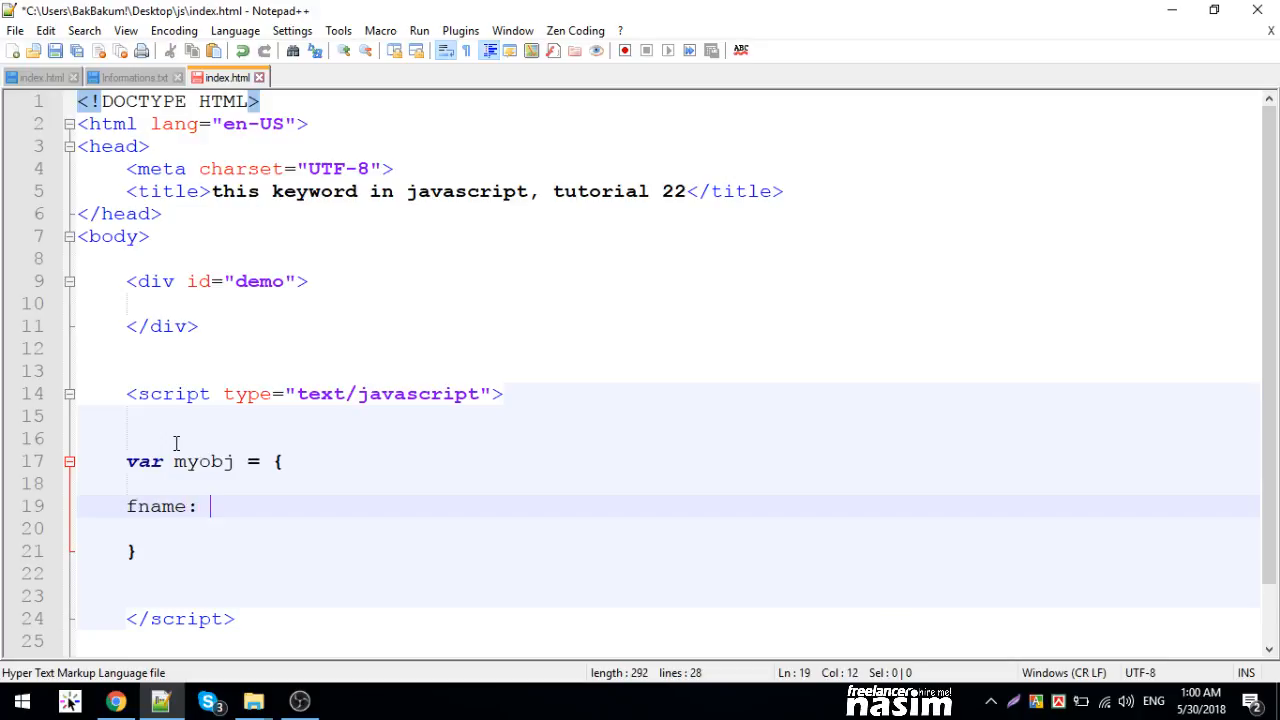
{"action": "type", "text": "\"\";"}
{"action": "key", "text": "BackSpace"}
{"action": "type", "text": ","}
{"action": "key", "text": "Up"}
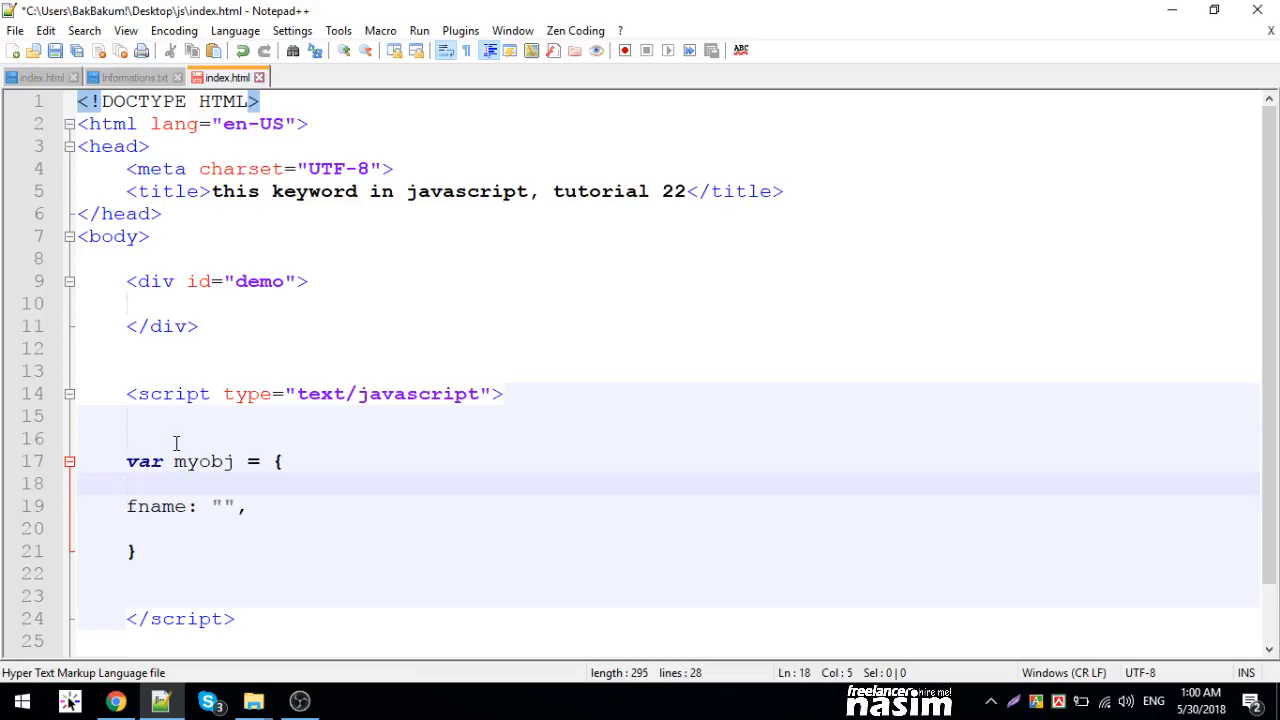
{"action": "key", "text": "Down"}
{"action": "key", "text": "Left"}
{"action": "key", "text": "Left"}
{"action": "type", "text": "Nasim"}
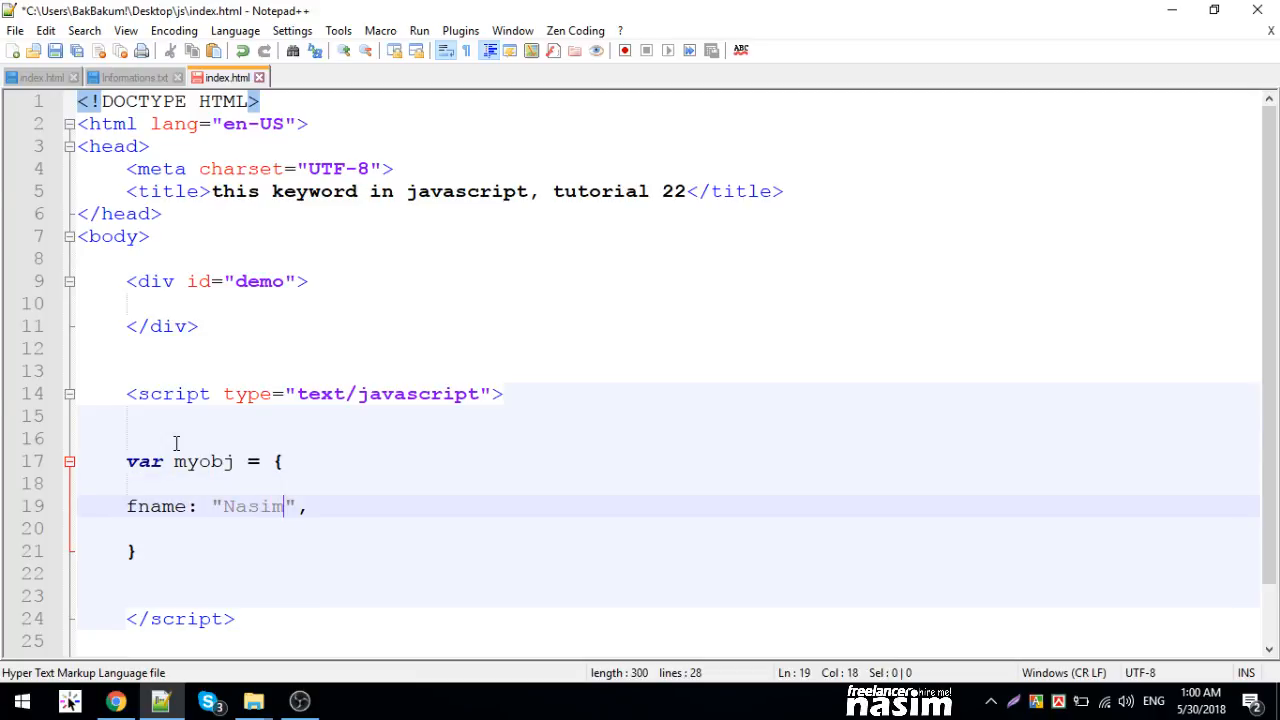
- Duplicate the fname line with Ctrl+D and turn the copy into lname: "Sarker"
{"action": "key", "text": "ctrl+d"}
{"action": "double_click", "coordinate": [151, 530]}
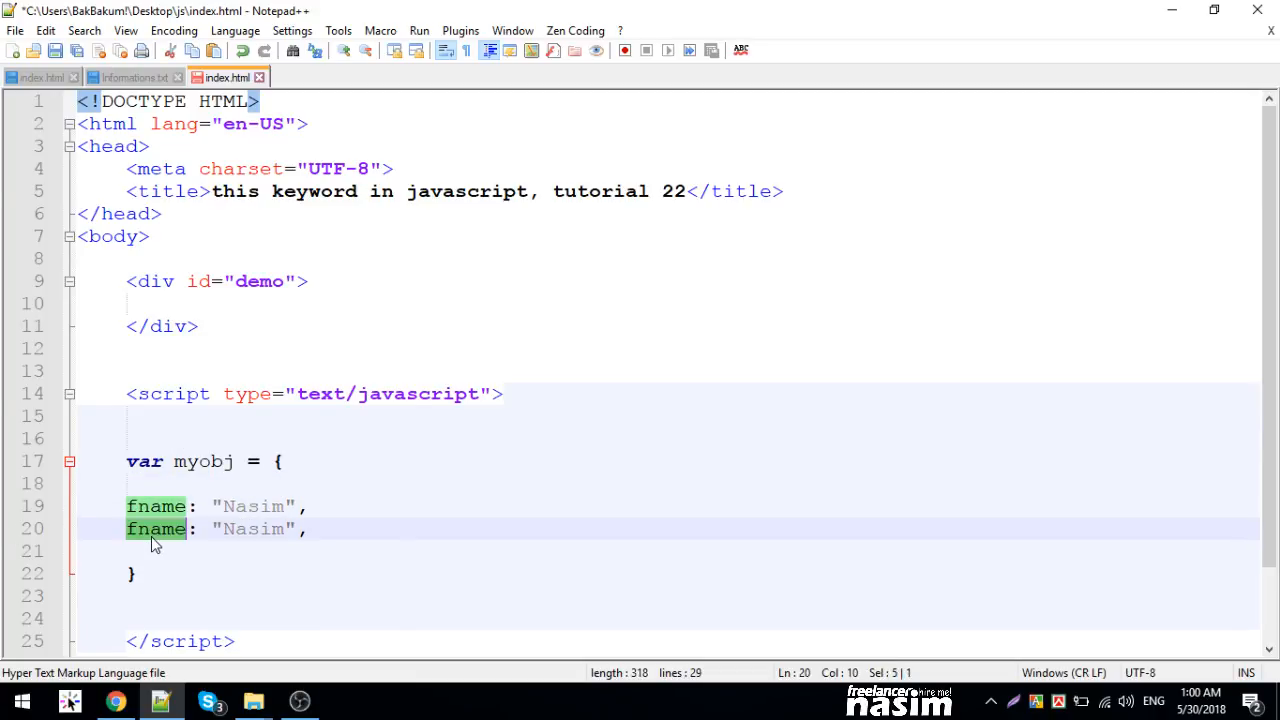
{"action": "type", "text": "la"}
{"action": "key", "text": "BackSpace"}
{"action": "type", "text": "name"}
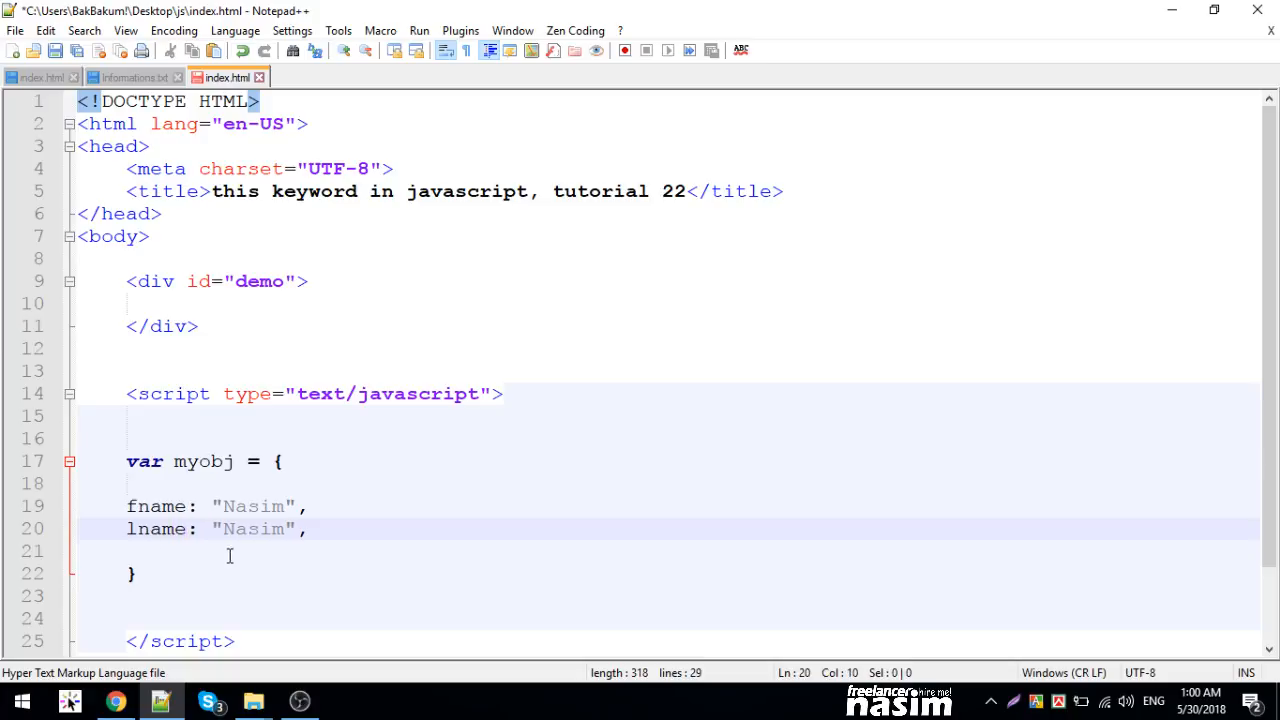
{"action": "double_click", "coordinate": [259, 529]}
{"action": "type", "text": "S"}
{"action": "type", "text": "arker"}
- Save the file and add empty lines below myobj's closing brace, checking the empty demo div above
{"action": "key", "text": "ctrl+s"}
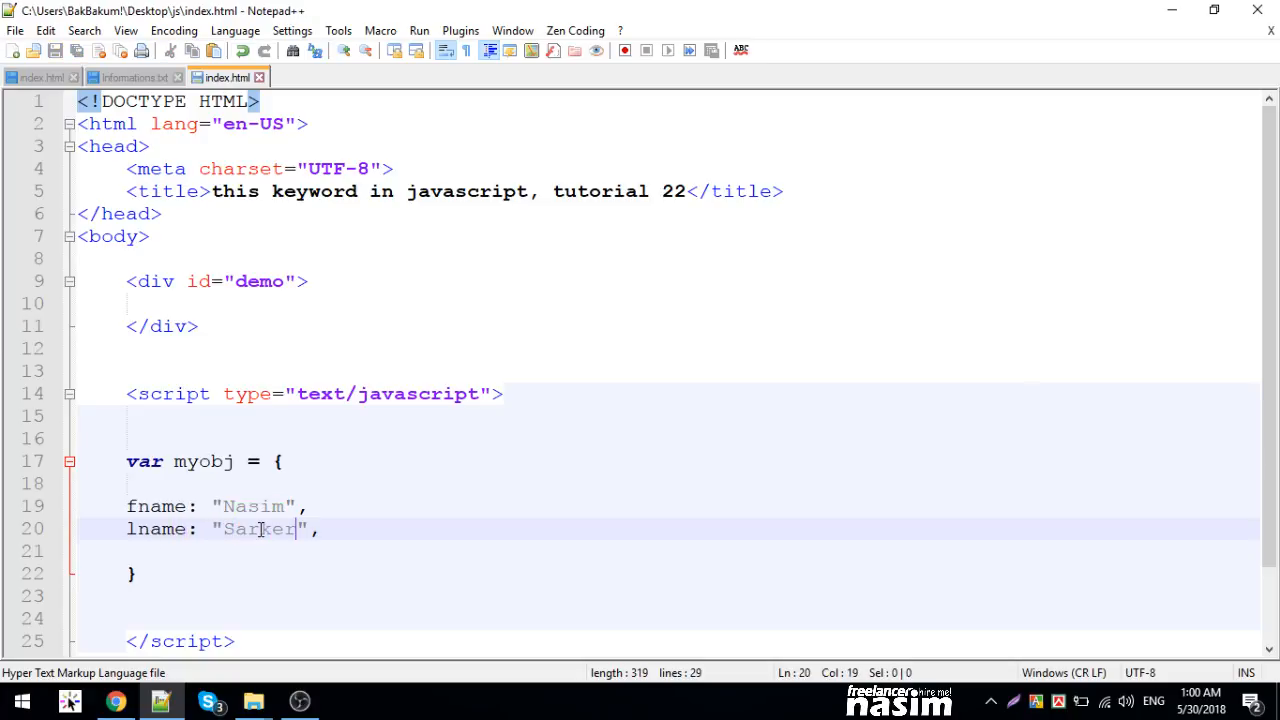
{"action": "scroll", "coordinate": [259, 529], "scroll_direction": "down", "scroll_amount": 1}
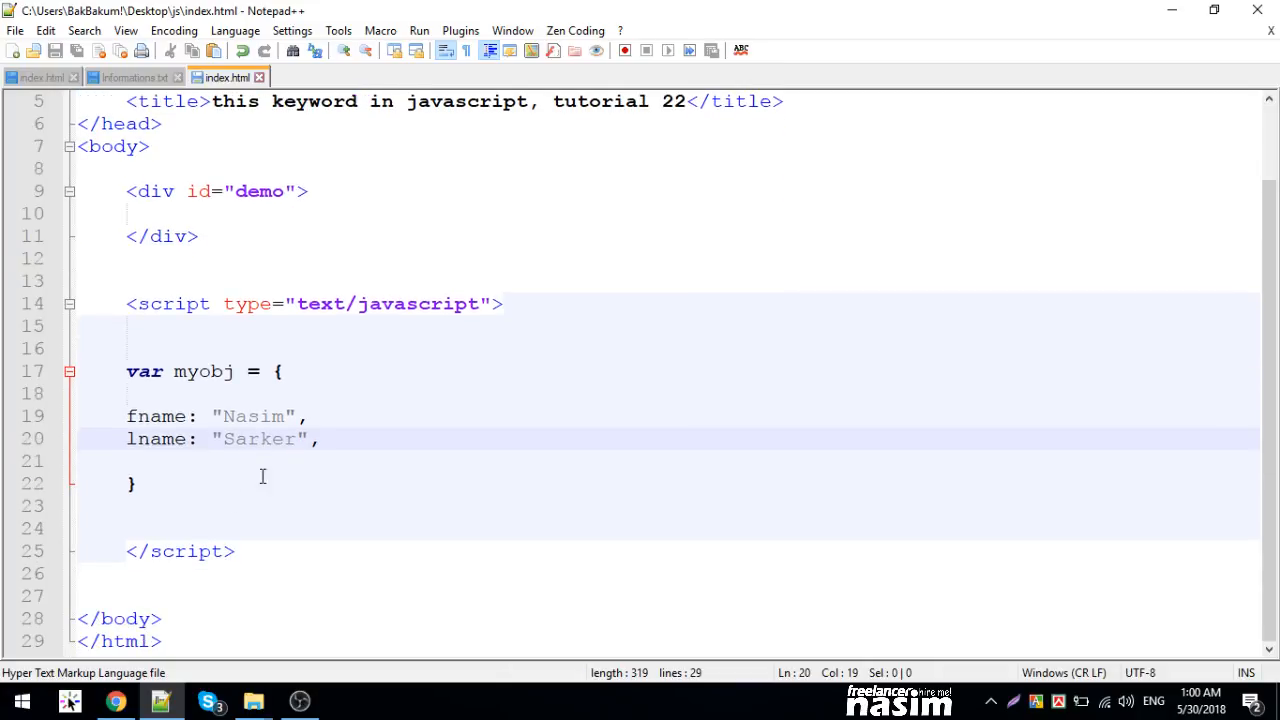
{"action": "left_click", "coordinate": [344, 440]}
{"action": "left_click", "coordinate": [188, 485]}
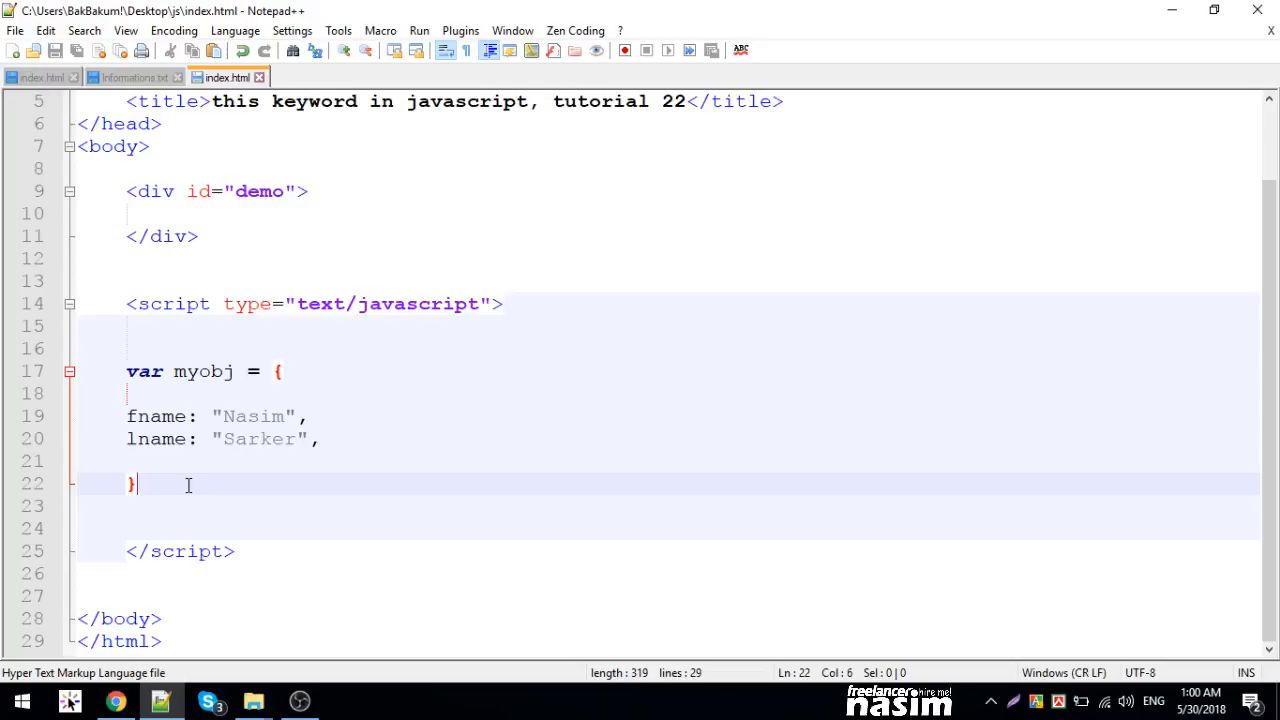
{"action": "key", "text": "Return"}
{"action": "key", "text": "Return"}
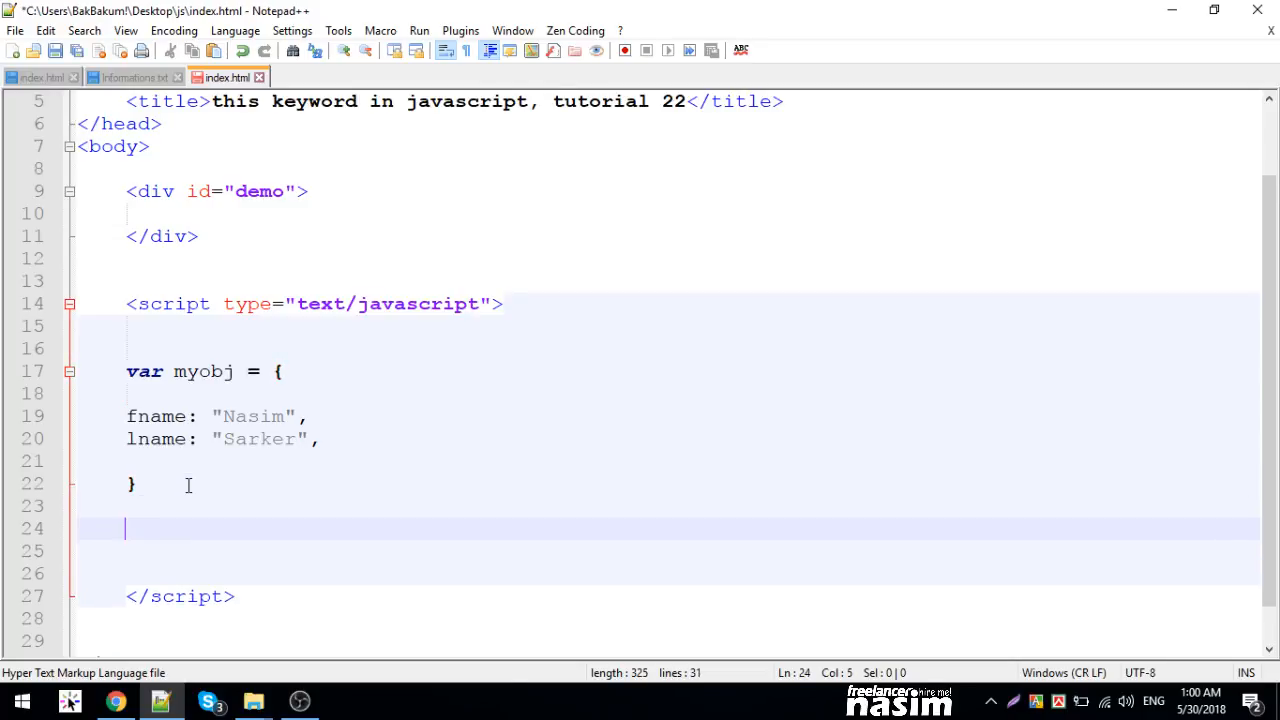
{"action": "double_click", "coordinate": [152, 214]}
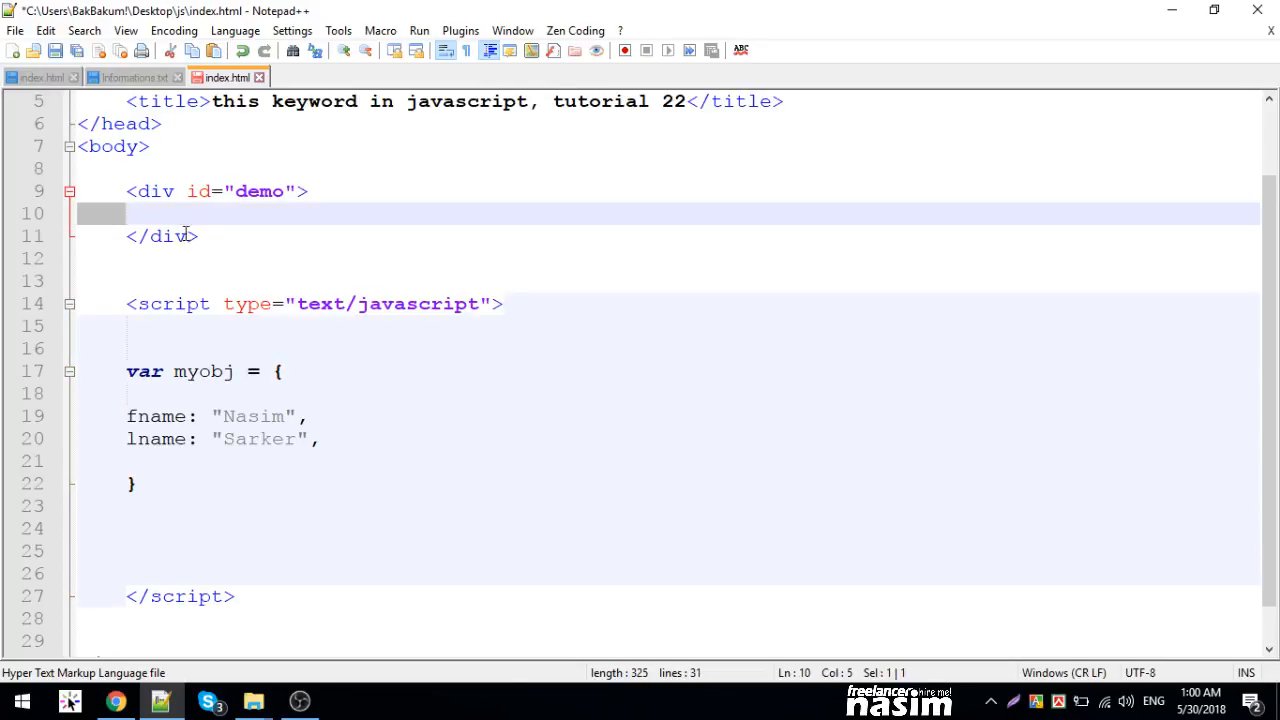
{"action": "left_click", "coordinate": [174, 236]}
{"action": "left_click", "coordinate": [210, 213]}
{"action": "left_click", "coordinate": [168, 525]}
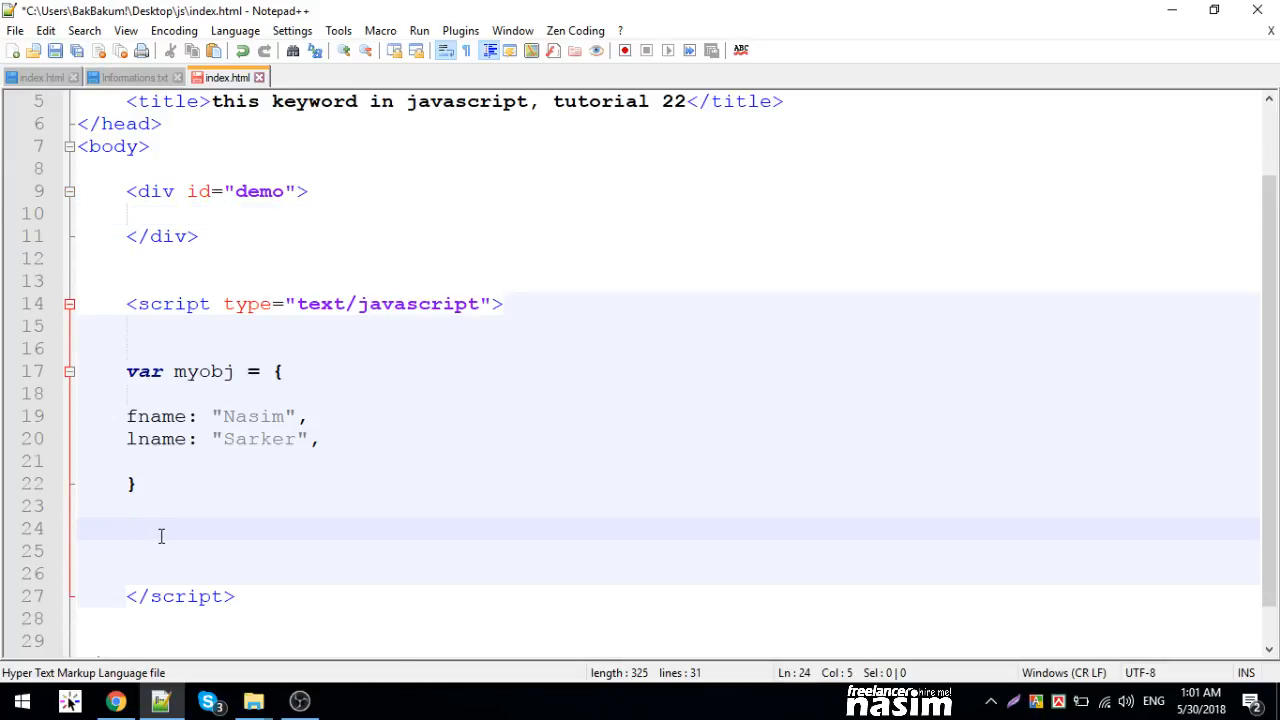
{"action": "type", "text": "documentw"}
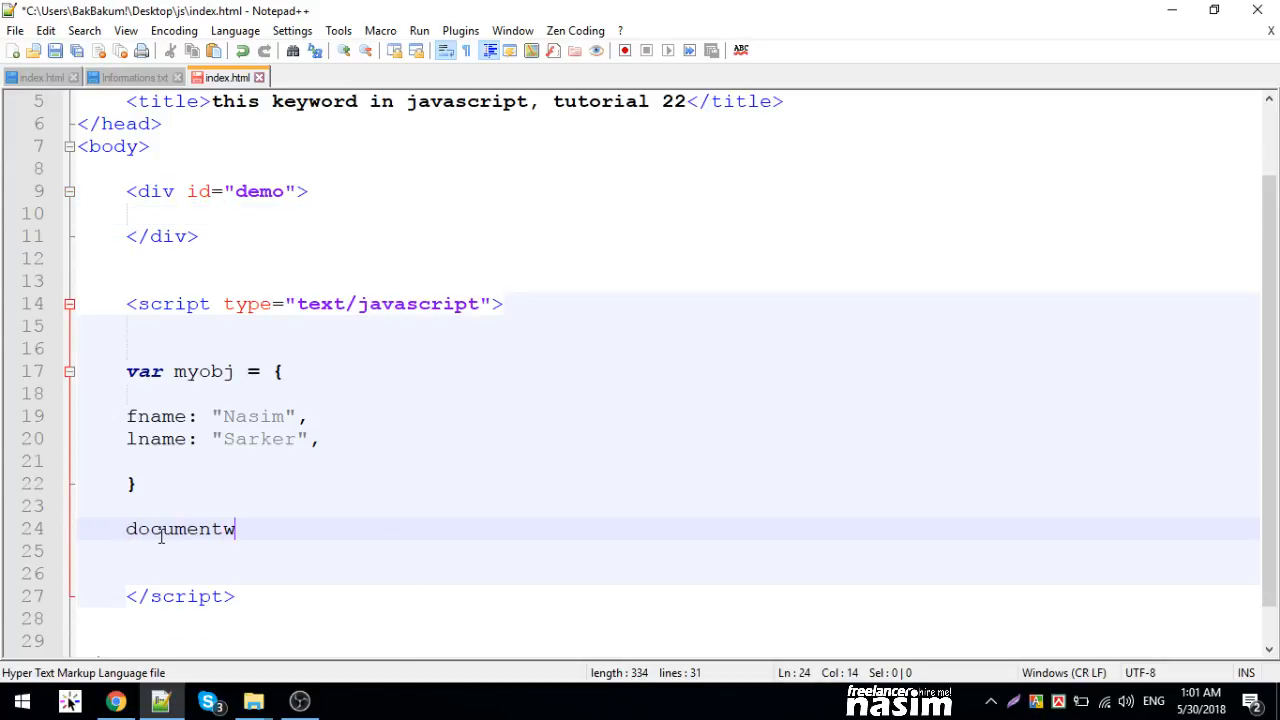
- Try document.write and a getE method on line 24, then erase them back to 'document.'
{"action": "key", "text": "BackSpace"}
{"action": "type", "text": ".write();"}
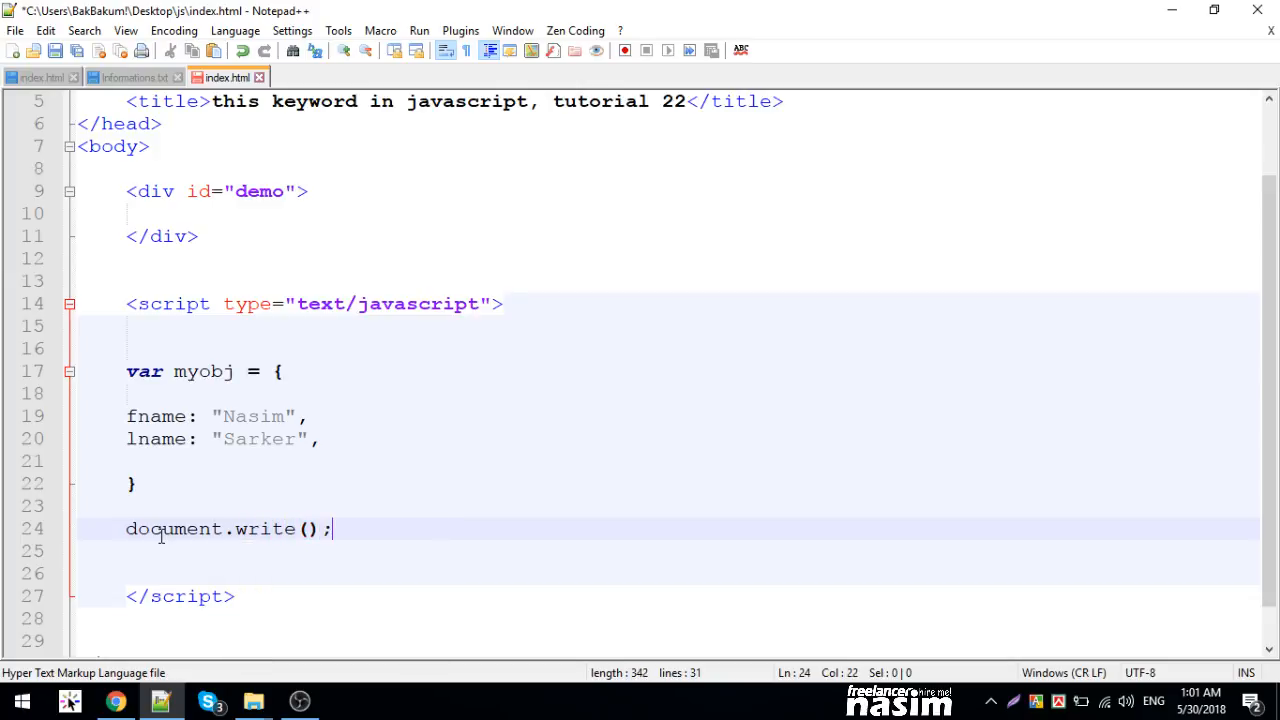
{"action": "key", "text": "BackSpace"}
{"action": "key", "text": "BackSpace"}
{"action": "key", "text": "BackSpace"}
{"action": "key", "text": "BackSpace"}
{"action": "key", "text": "BackSpace"}
{"action": "key", "text": "BackSpace"}
{"action": "key", "text": "BackSpace"}
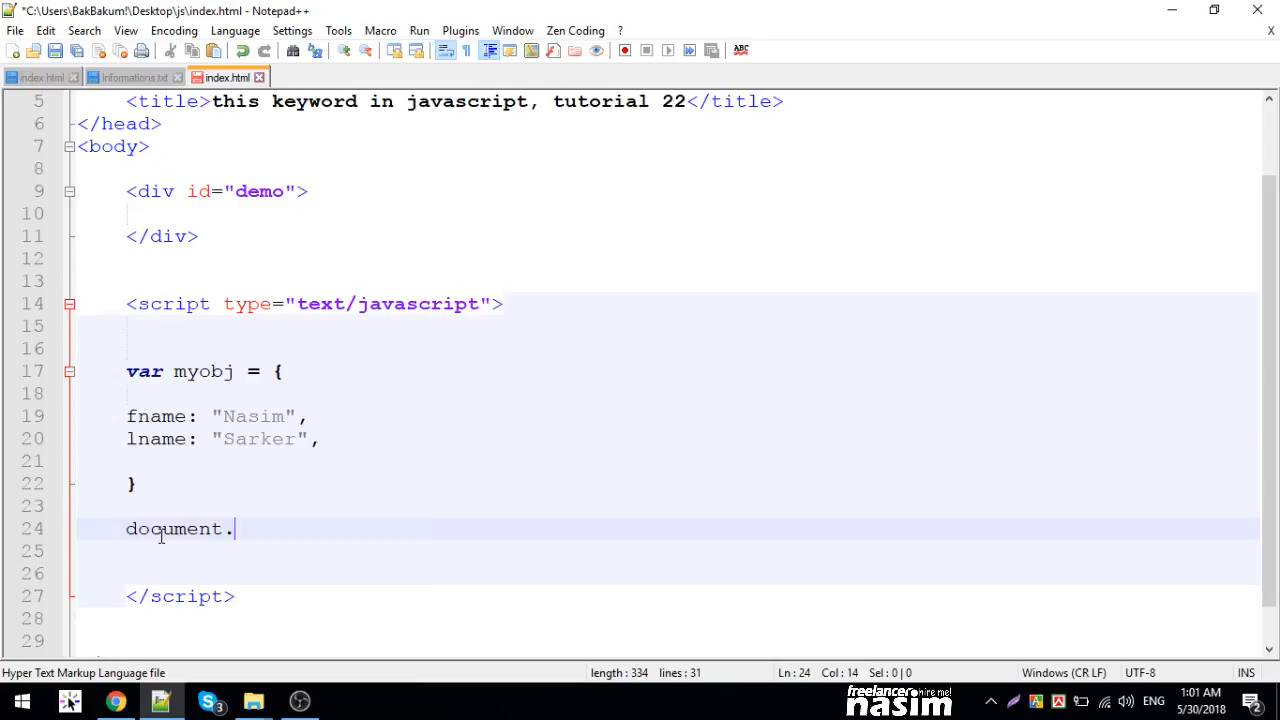
{"action": "type", "text": "getEE"}
{"action": "key", "text": "BackSpace"}
{"action": "type", "text": "l"}
{"action": "key", "text": "BackSpace"}
{"action": "key", "text": "BackSpace"}
{"action": "key", "text": "BackSpace"}
{"action": "key", "text": "BackSpace"}
{"action": "key", "text": "BackSpace"}
{"action": "key", "text": "BackSpace"}
{"action": "key", "text": "BackSpace"}
{"action": "key", "text": "BackSpace"}
{"action": "key", "text": "BackSpace"}
{"action": "key", "text": "BackSpace"}
{"action": "key", "text": "BackSpace"}
{"action": "key", "text": "BackSpace"}
{"action": "key", "text": "BackSpace"}
{"action": "key", "text": "BackSpace"}
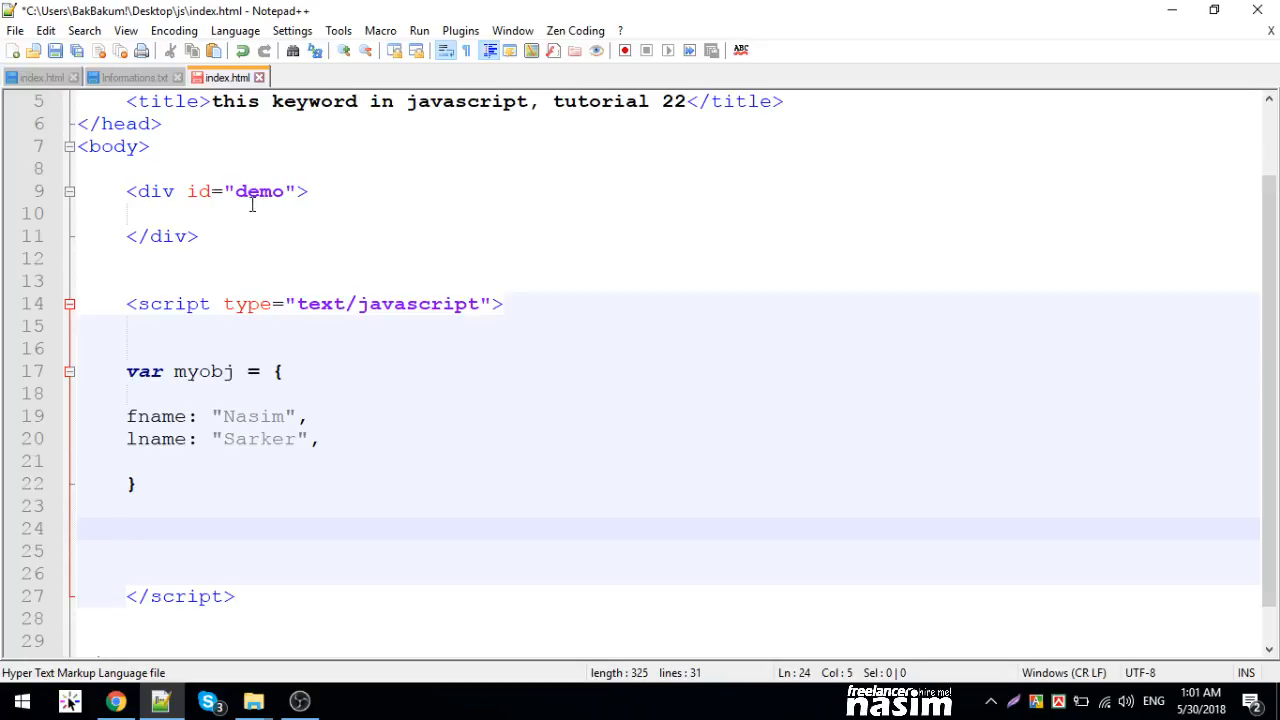
- Copy the id 'demo' from the div on line 9 and return to line 24 in the script
{"action": "left_click", "coordinate": [257, 171]}
{"action": "double_click", "coordinate": [262, 192]}
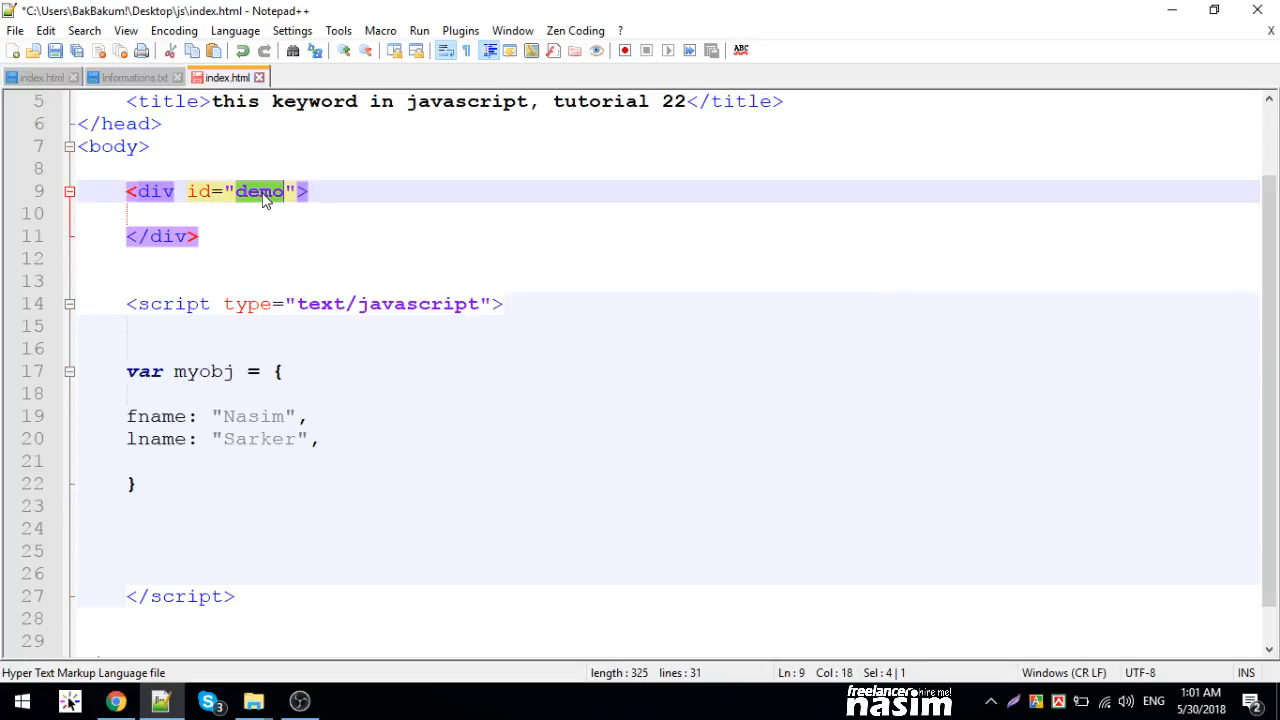
{"action": "key", "text": "ctrl+c"}
{"action": "left_click", "coordinate": [155, 537]}
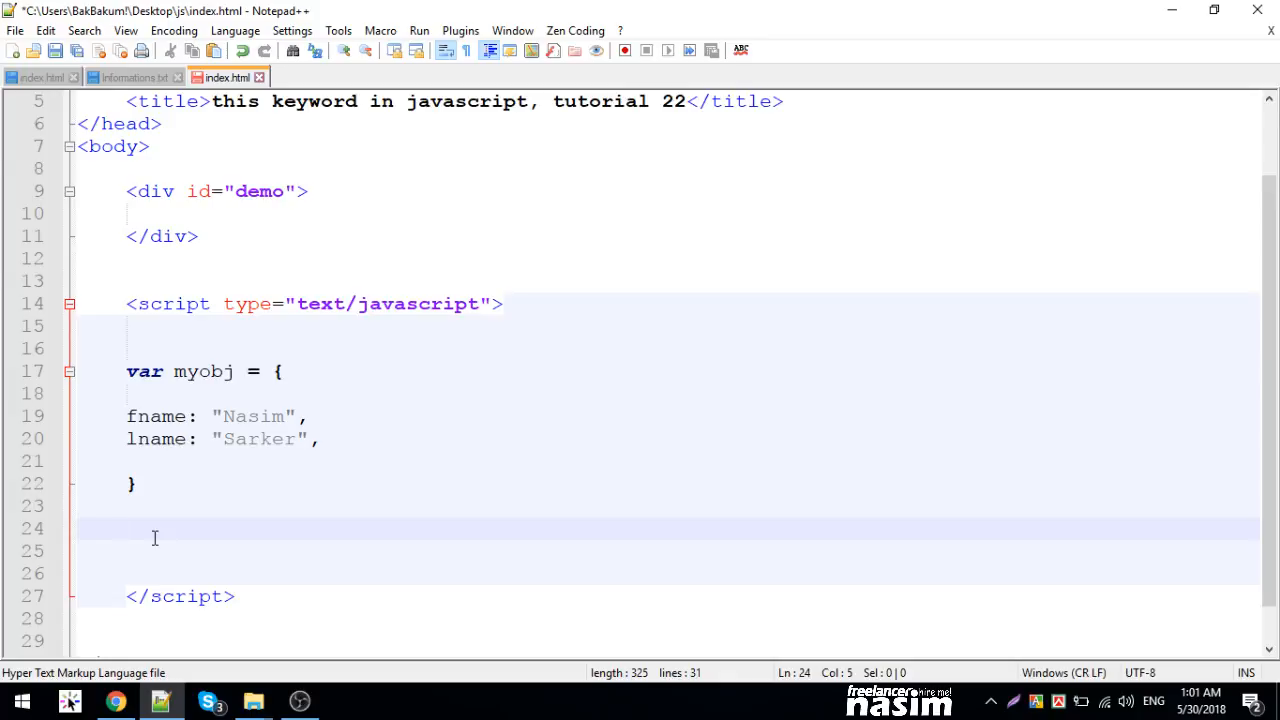
{"action": "type", "text": "document."}
{"action": "type", "text": "queryS"}
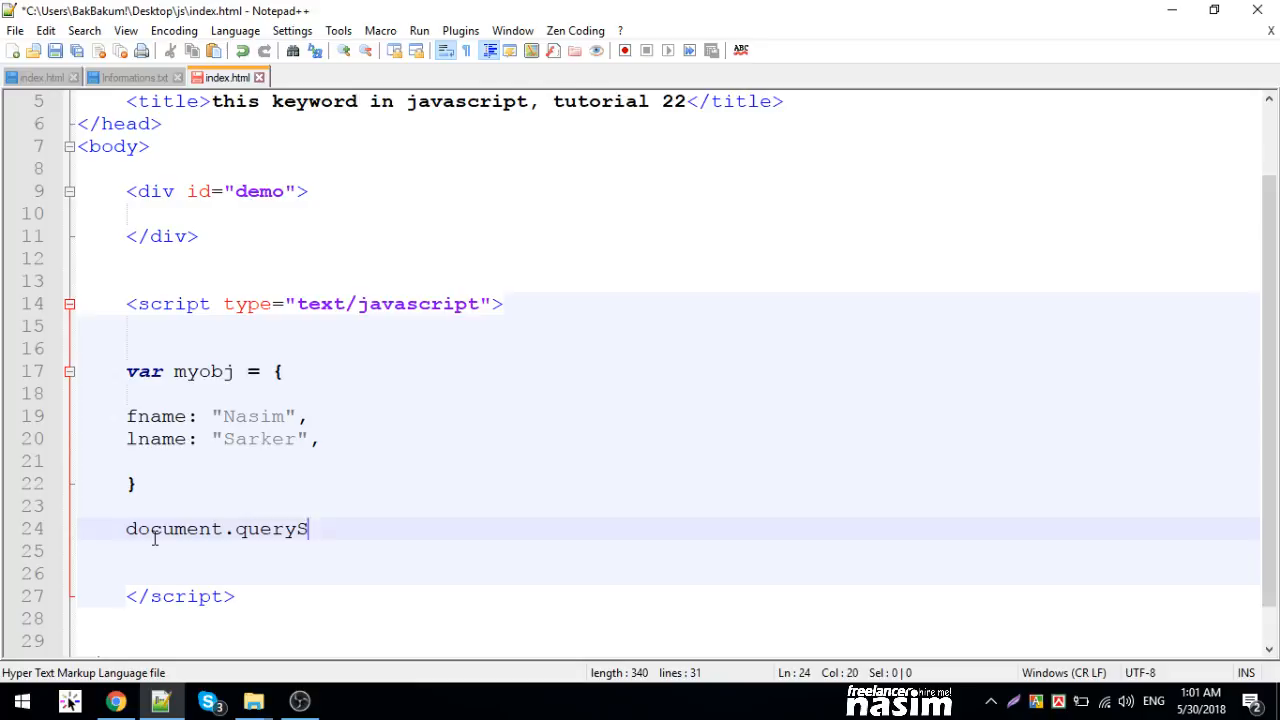
{"action": "type", "text": "elector();"}
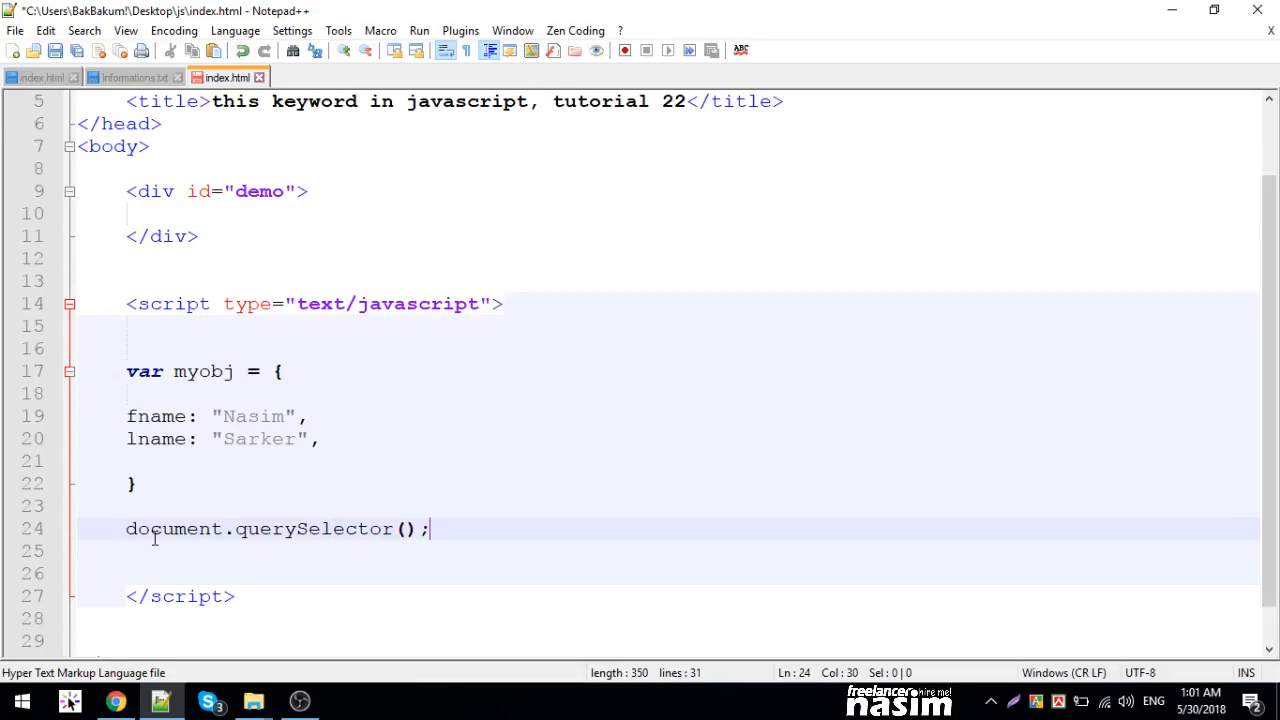
- Complete line 24 as document.querySelector("#demo").innerHTML="HELLO"; and save
{"action": "key", "text": "Left"}
{"action": "type", "text": "\"\""}
{"action": "key", "text": "Left"}
{"action": "type", "text": "#demo"}
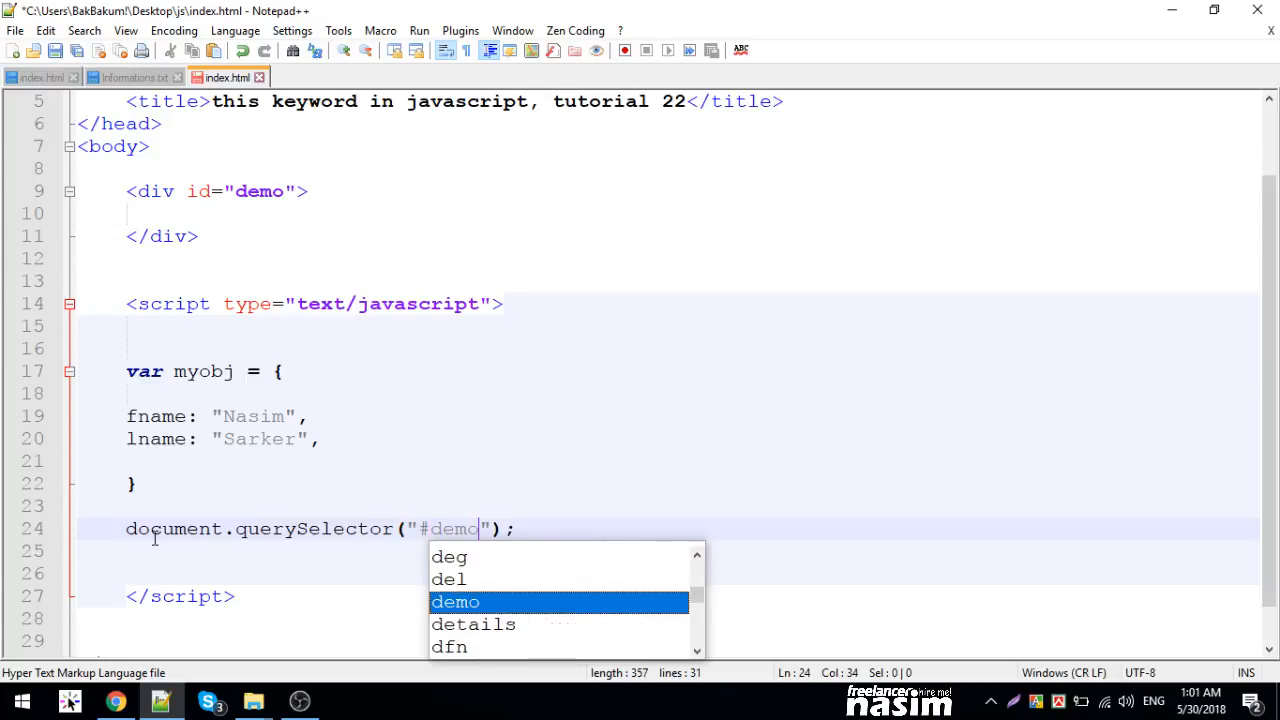
{"action": "key", "text": "ctrl+s"}
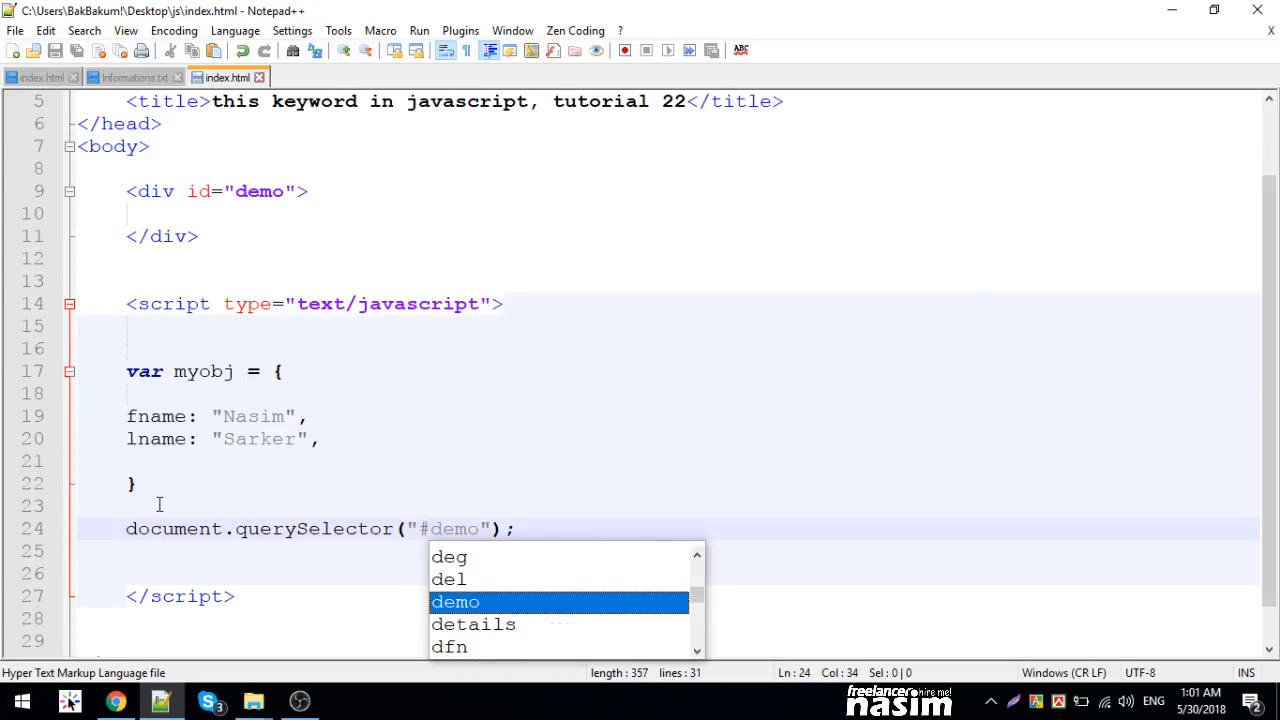
{"action": "left_click", "coordinate": [514, 529]}
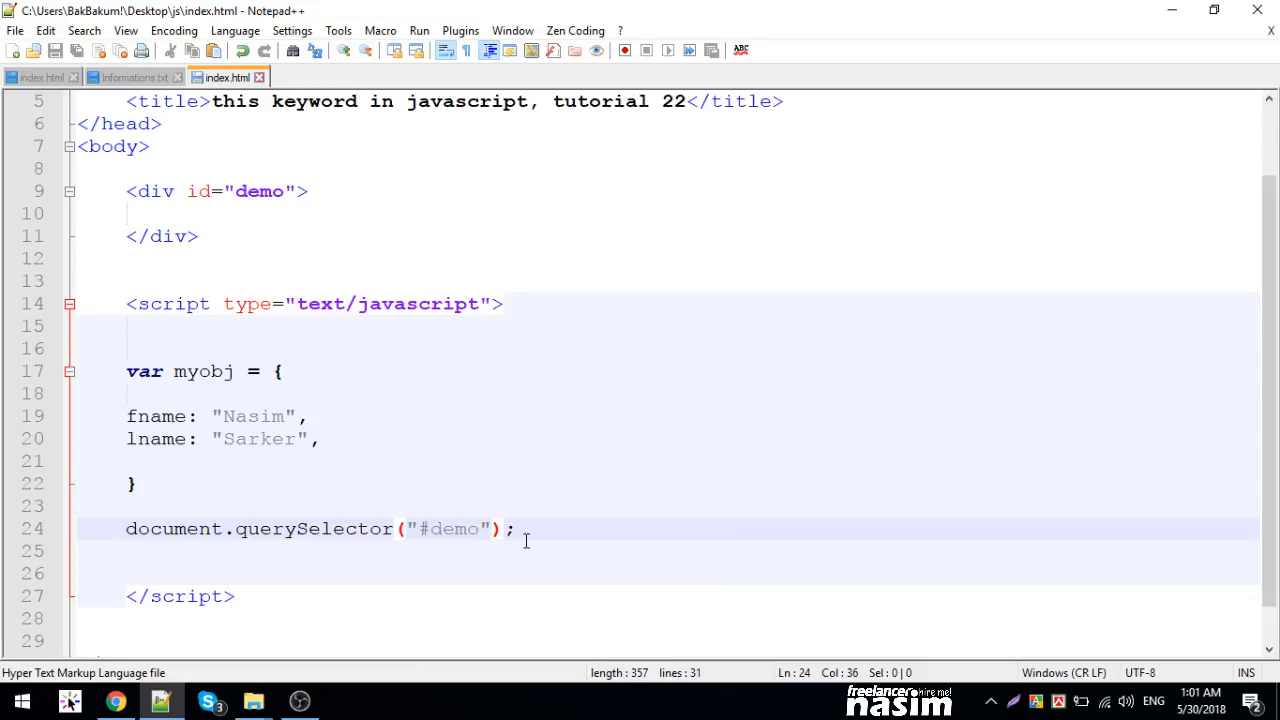
{"action": "type", "text": ".innerHT"}
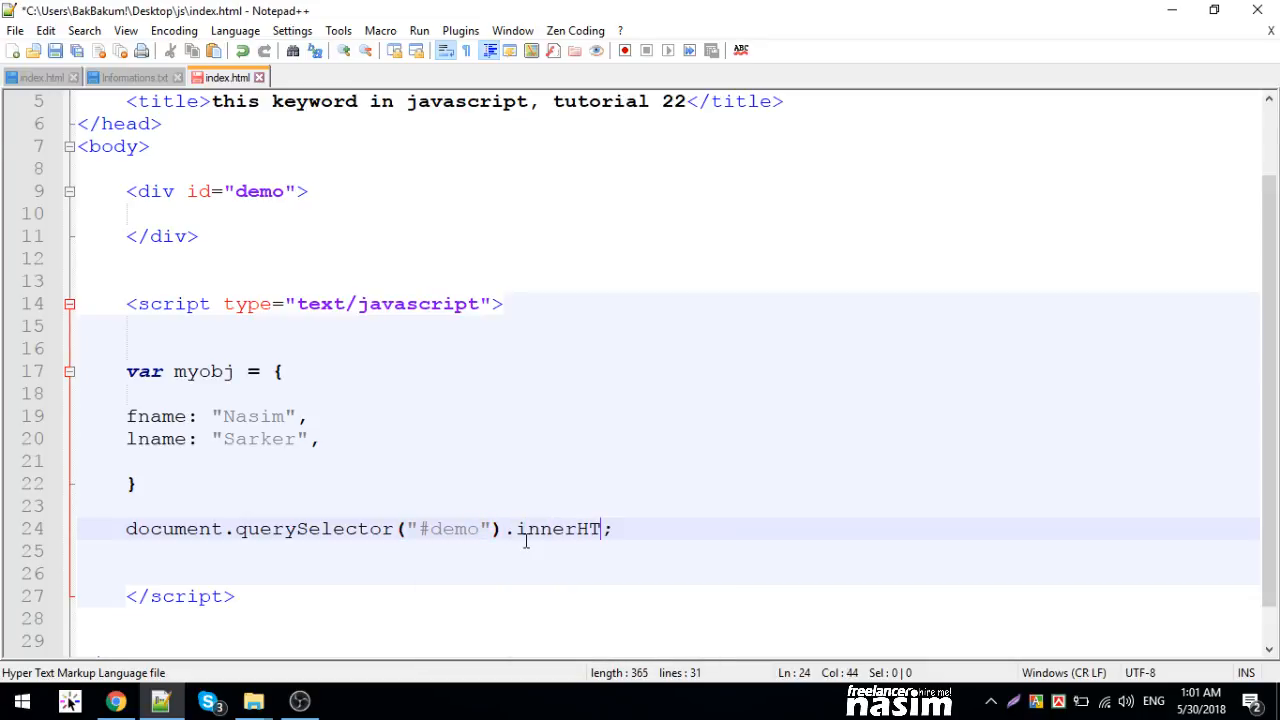
{"action": "type", "text": "ML=\"\""}
{"action": "type", "text": "HELLO"}
{"action": "key", "text": "ctrl+s"}
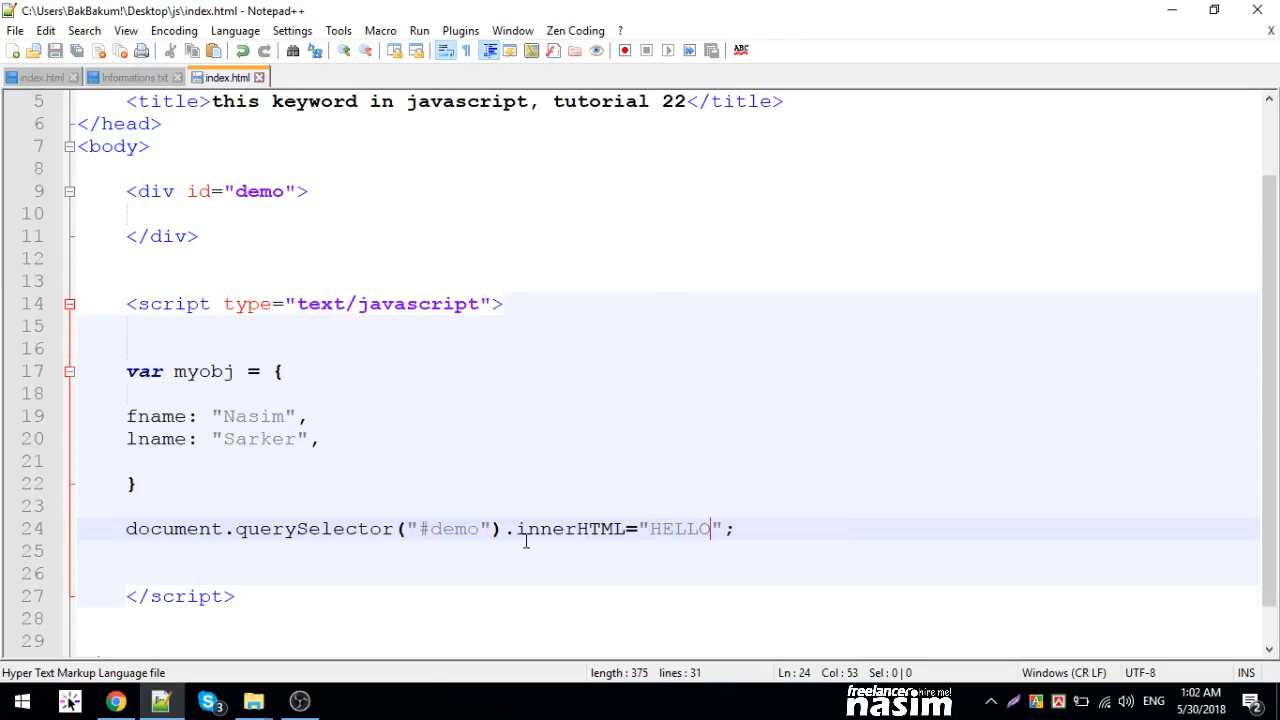
- Launch the page in Chrome from the Run menu and close the older browser tab
{"action": "left_click", "coordinate": [419, 30]}
{"action": "left_click", "coordinate": [482, 120]}
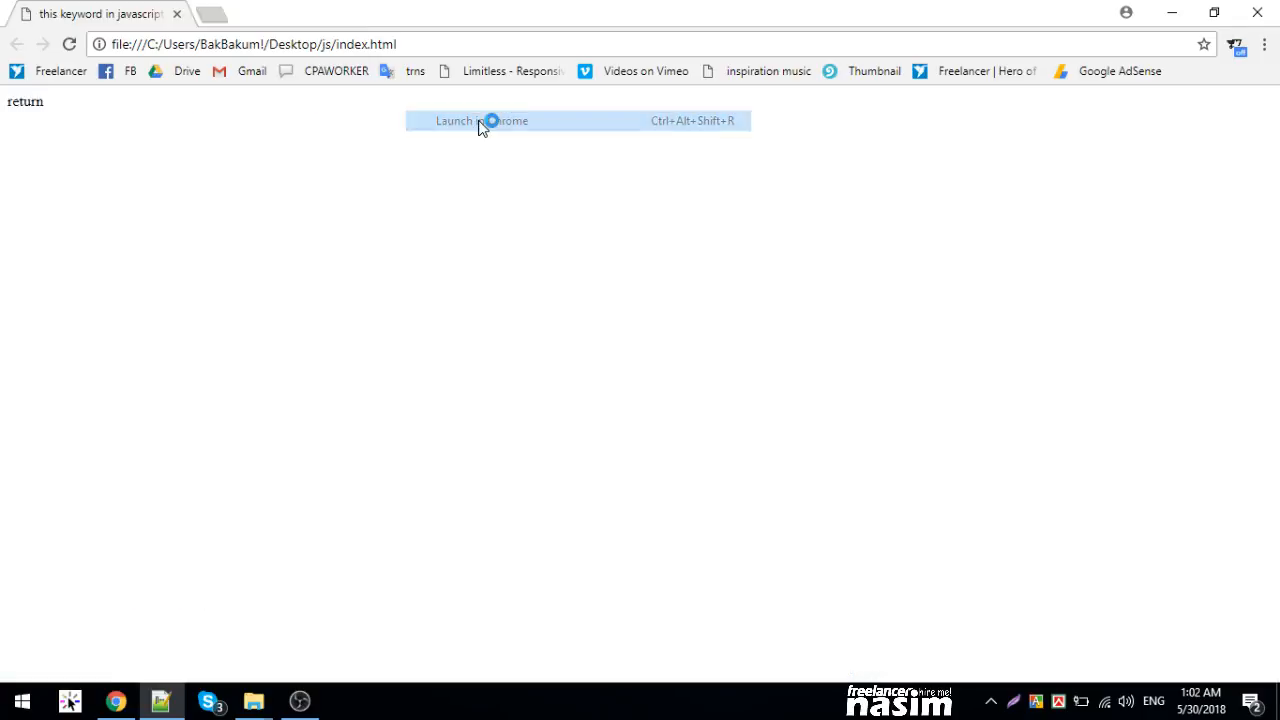
{"action": "left_click", "coordinate": [177, 14]}
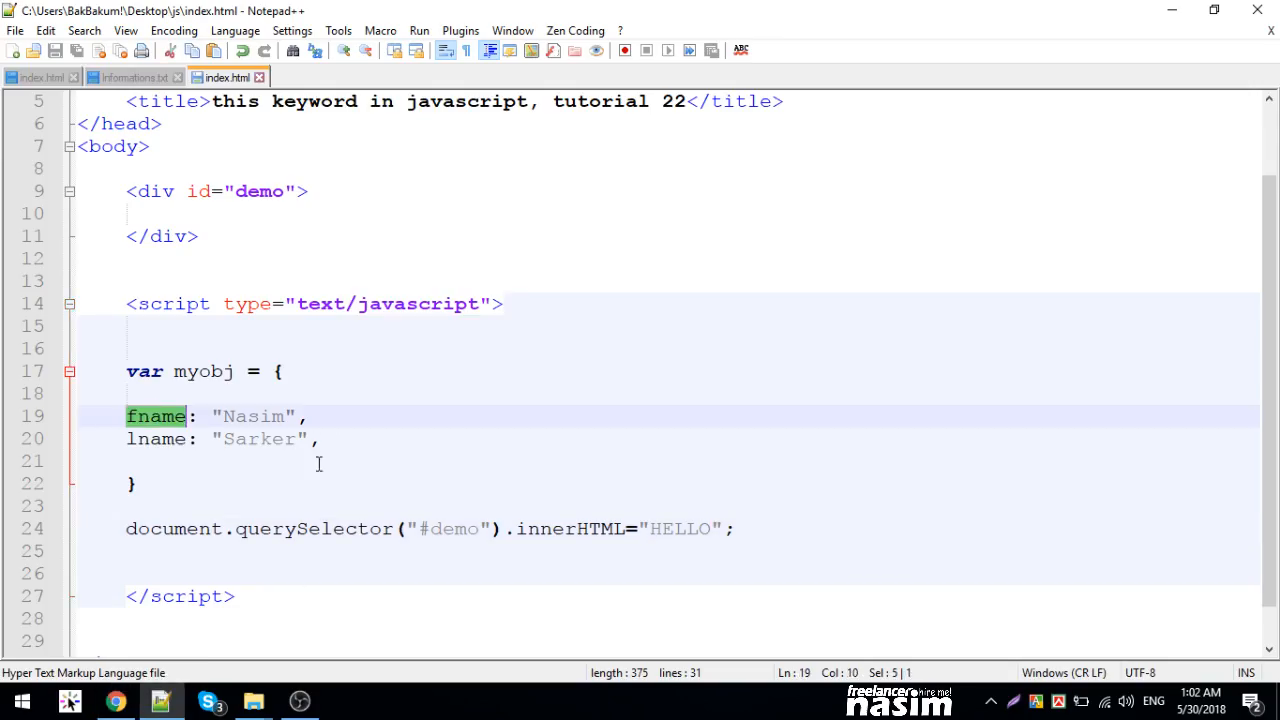
- Replace "HELLO" with myobj.fname plus a second property, pasting the copied myobj name, and save
{"action": "left_click_drag", "start_coordinate": [640, 528], "coordinate": [722, 528]}
{"action": "type", "text": "fname"}
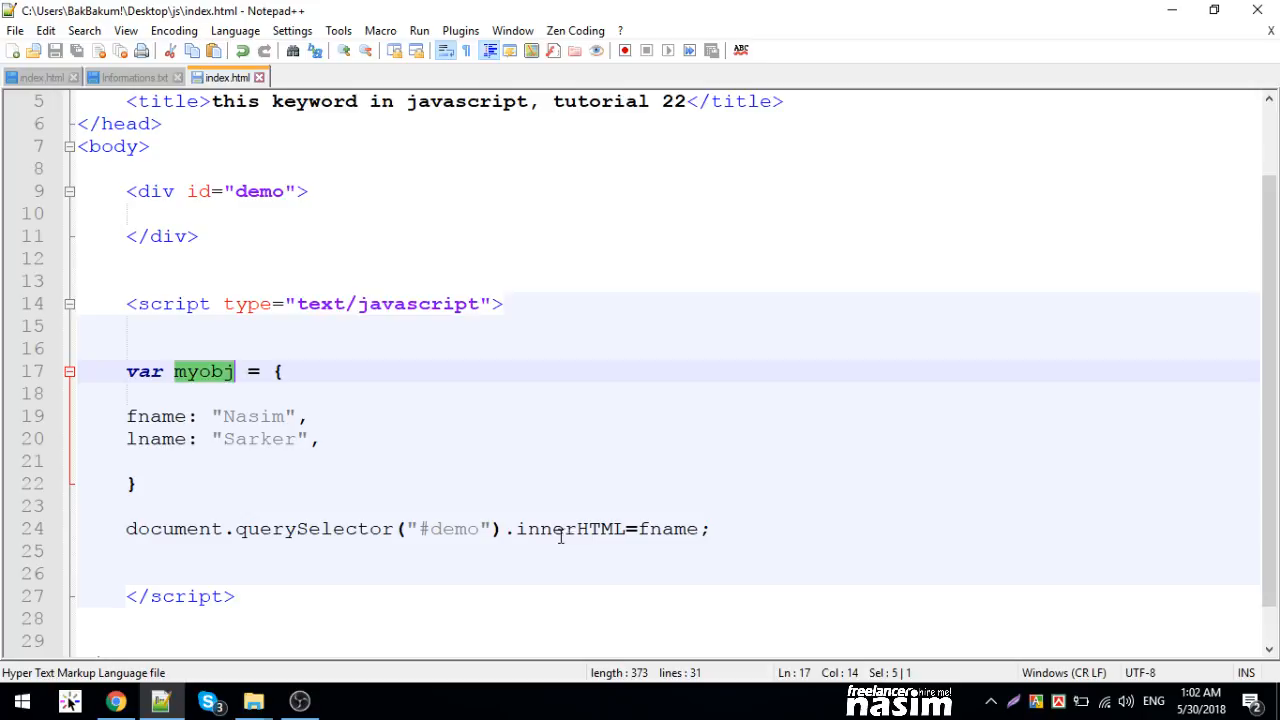
{"action": "key", "text": "ctrl+c"}
{"action": "left_click", "coordinate": [640, 528]}
{"action": "key", "text": "ctrl+v"}
{"action": "type", "text": "."}
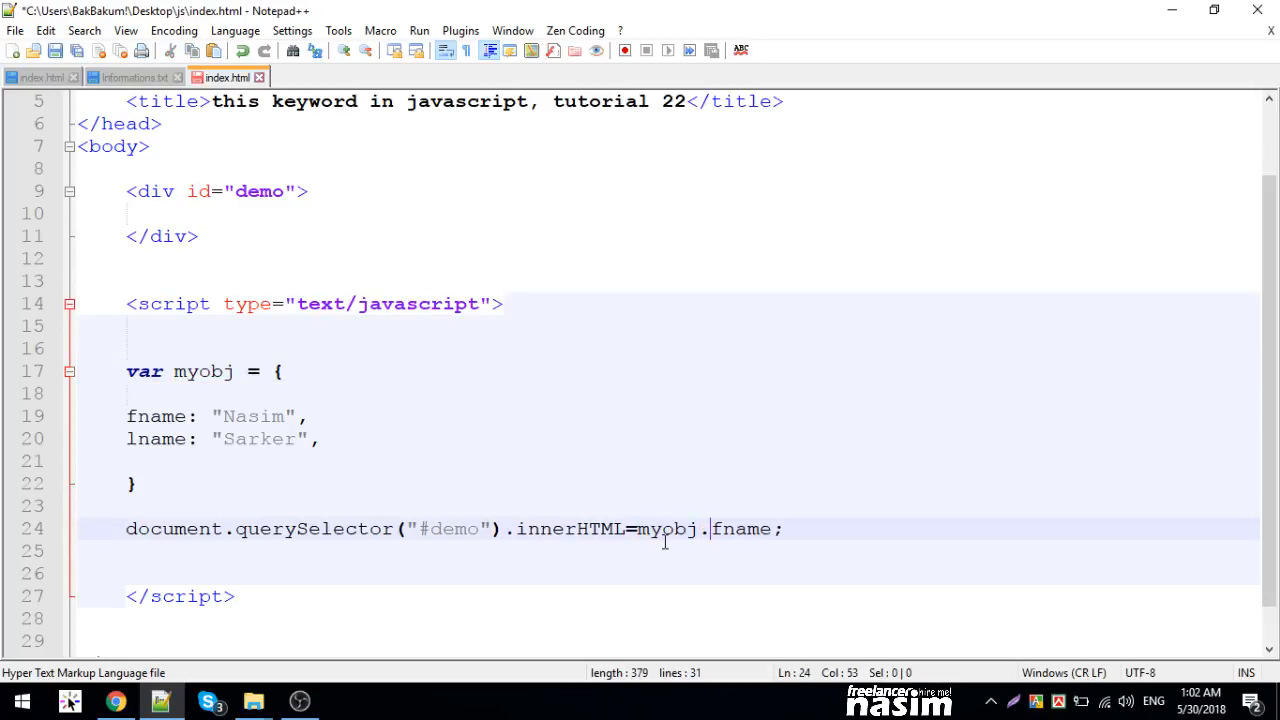
{"action": "key", "text": "ctrl+s"}
- Correct the second term to myobj.lname, save, and check NasimSarker in the browser
{"action": "double_click", "coordinate": [741, 528]}
{"action": "type", "text": "+ "}
{"action": "type", "text": "myobj."}
{"action": "type", "text": "lanem"}
{"action": "key", "text": "BackSpace"}
{"action": "key", "text": "BackSpace"}
{"action": "key", "text": "BackSpace"}
{"action": "key", "text": "BackSpace"}
{"action": "type", "text": "name"}
{"action": "key", "text": "ctrl+s"}
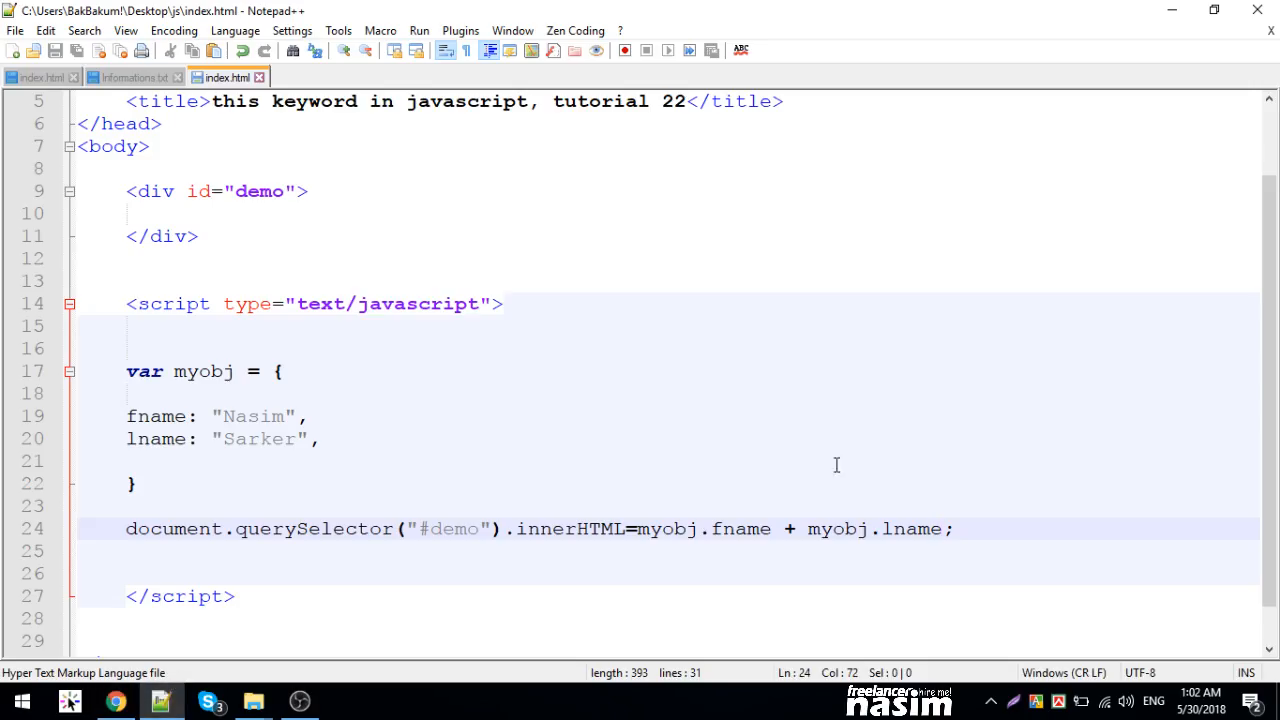
{"action": "left_click", "coordinate": [118, 701]}
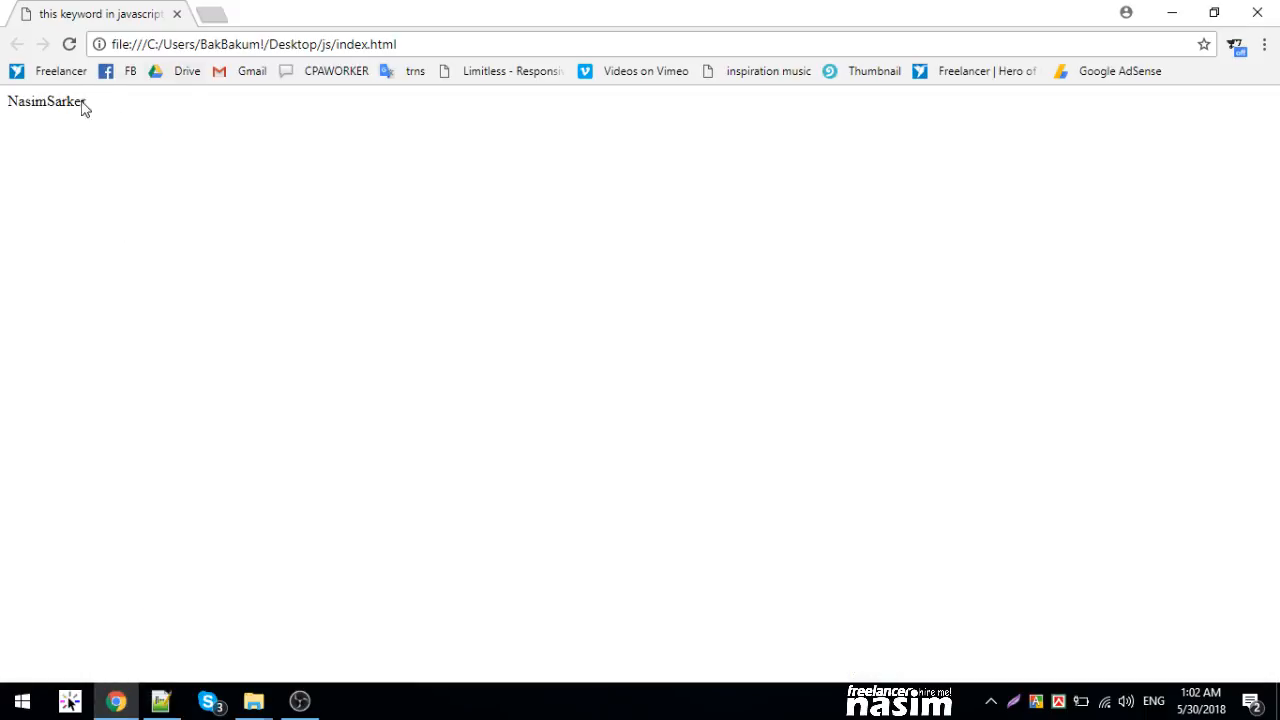
{"action": "left_click", "coordinate": [161, 701]}
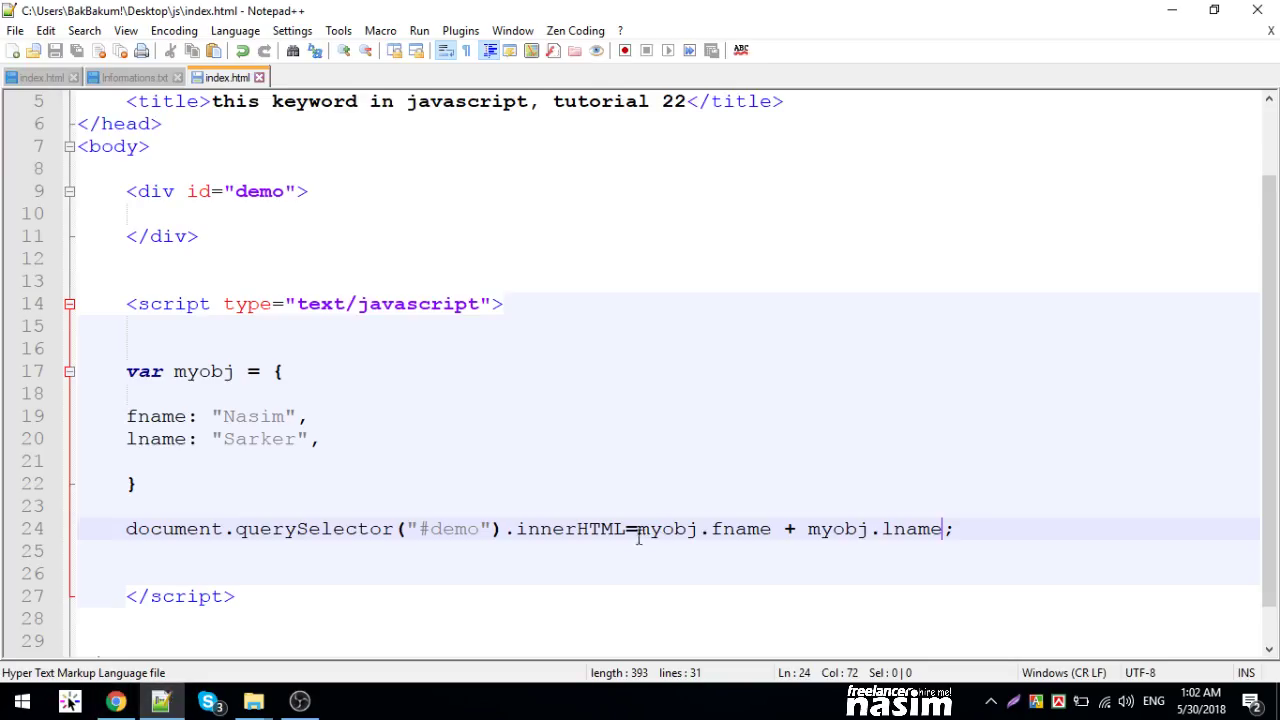
- Insert a " " space string between myobj.fname and myobj.lname on the output line and save
{"action": "left_click", "coordinate": [778, 530]}
{"action": "type", "text": "\""}
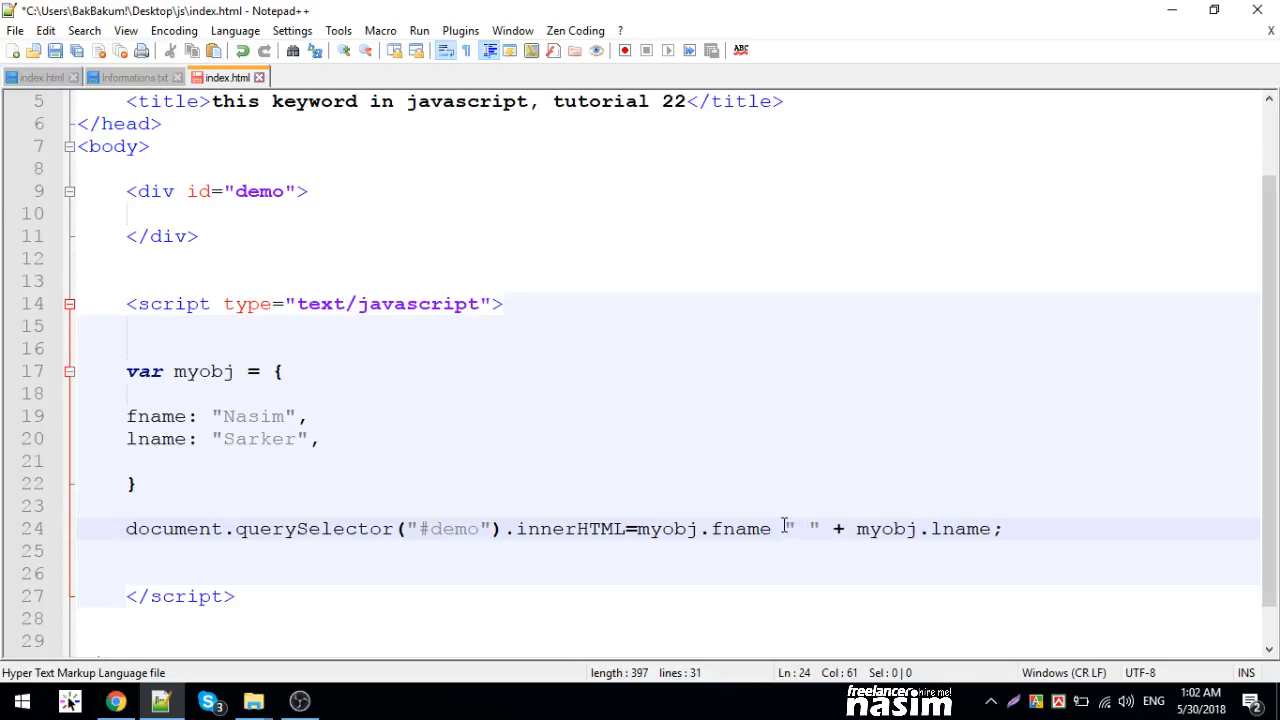
{"action": "left_click_drag", "start_coordinate": [772, 528], "coordinate": [648, 528]}
{"action": "left_click", "coordinate": [776, 528]}
{"action": "type", "text": "+"}
{"action": "key", "text": "ctrl+s"}
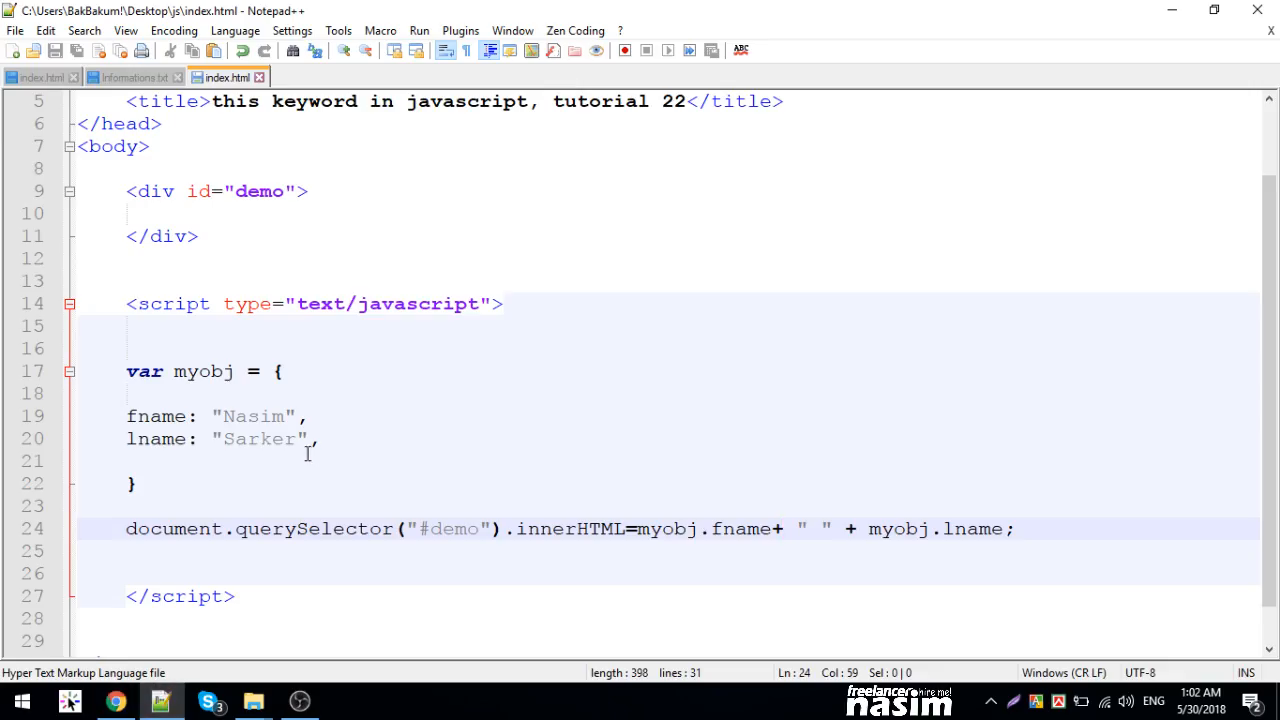
- Make room at the script's start and write the function fullName() header with an open body
{"action": "left_click", "coordinate": [330, 446]}
{"action": "key", "text": "Return"}
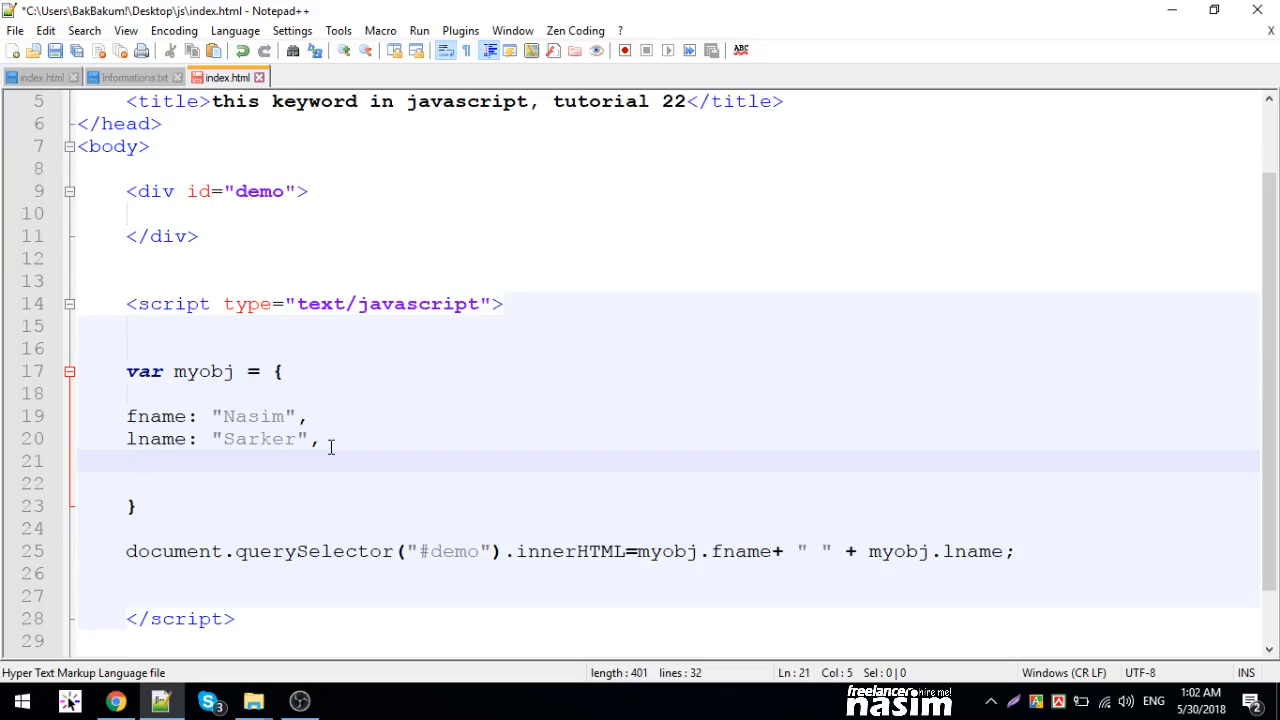
{"action": "left_click", "coordinate": [211, 327]}
{"action": "key", "text": "Return"}
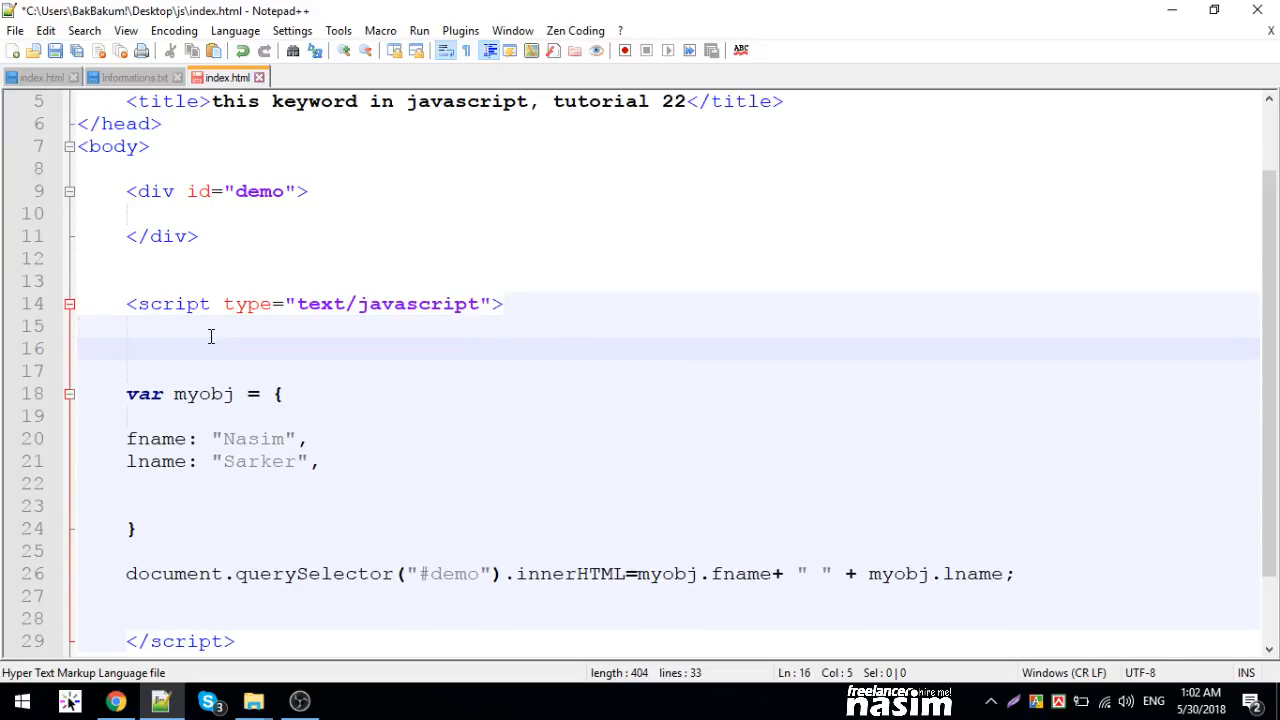
{"action": "type", "text": "func"}
{"action": "type", "text": "tion "}
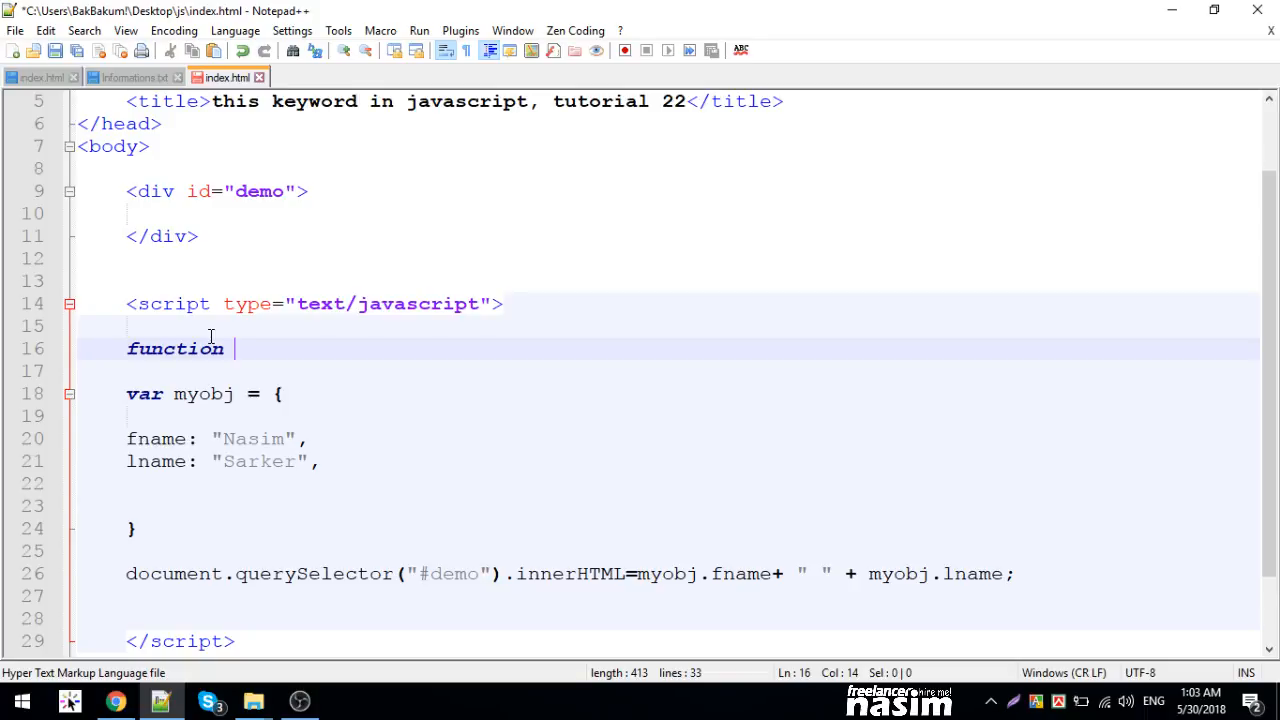
{"action": "type", "text": "fullN"}
{"action": "type", "text": "ame"}
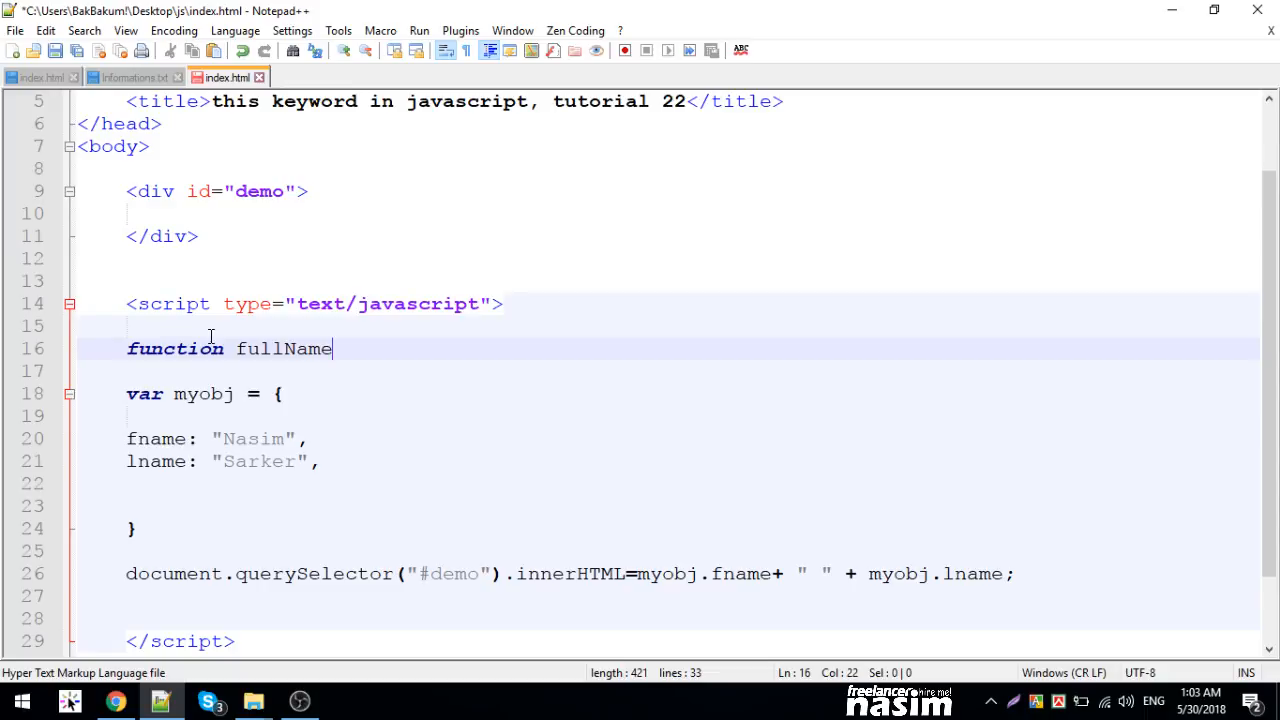
{"action": "key", "text": "BackSpace"}
{"action": "type", "text": "(){"}
{"action": "key", "text": "Return"}
{"action": "key", "text": "Return"}
{"action": "key", "text": "Up"}
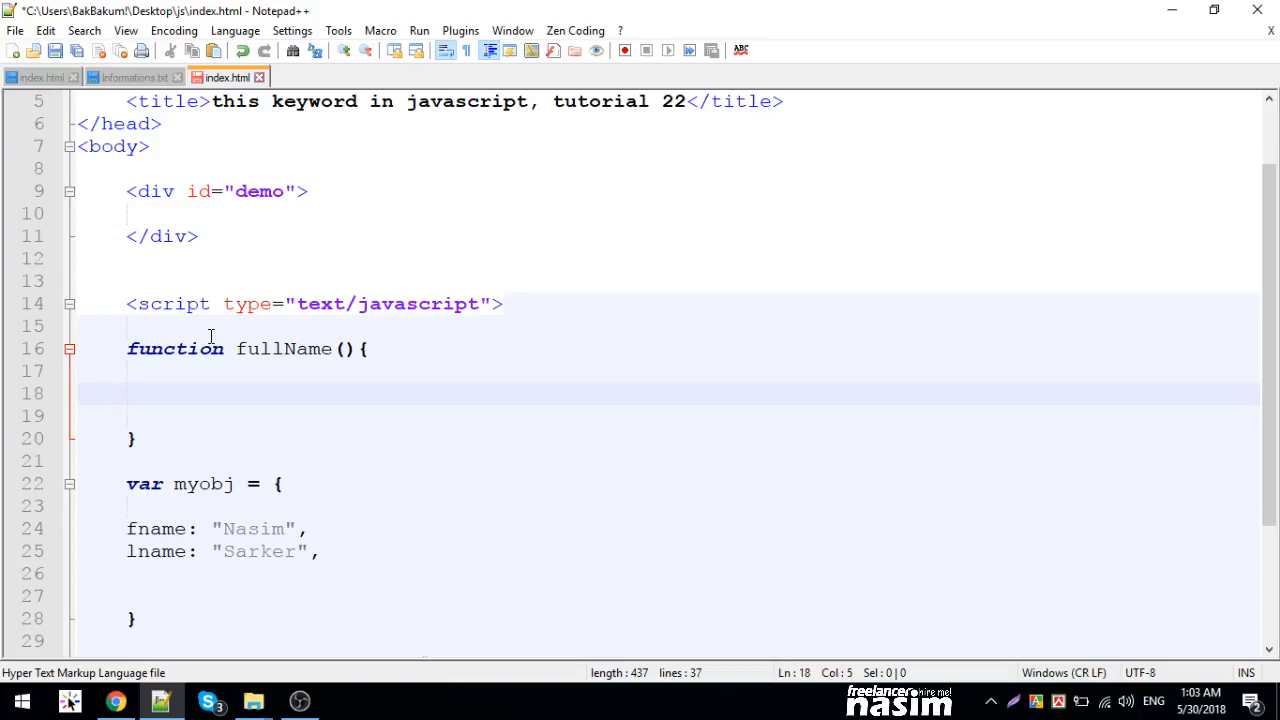
{"action": "type", "text": "doc"}
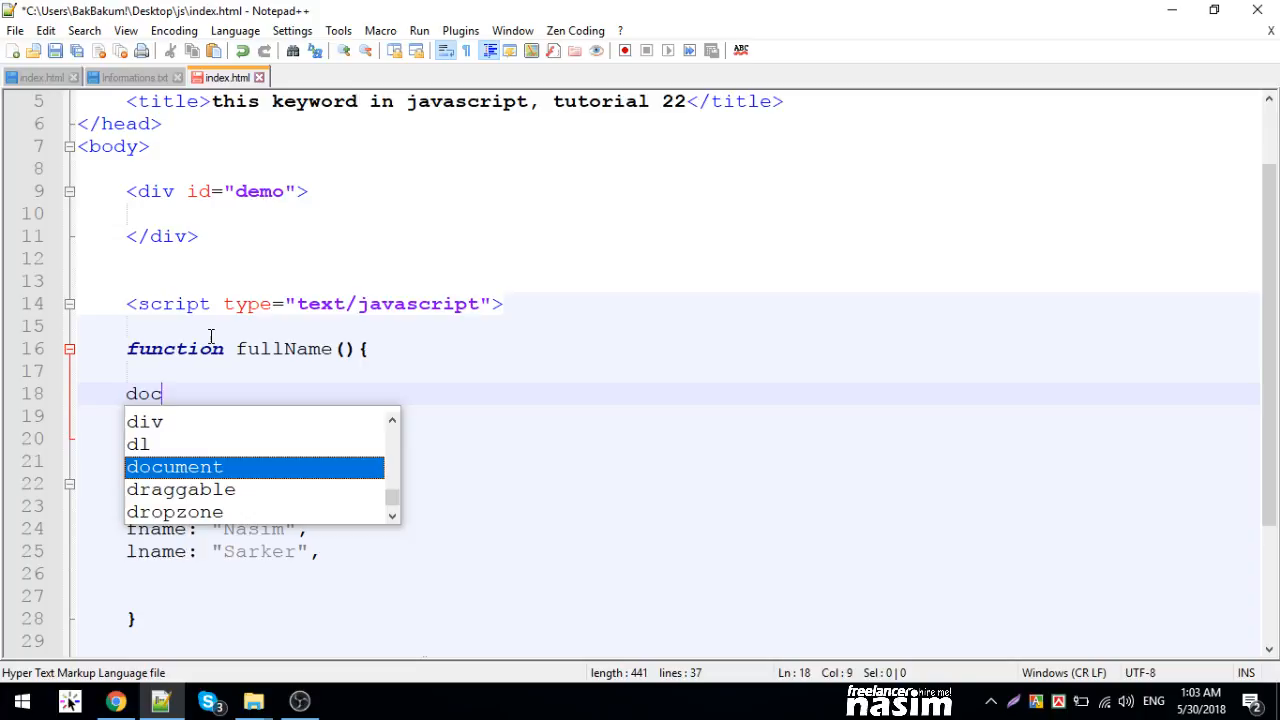
{"action": "type", "text": "u"}
- Give fullName the body return "Nasim Khan"; and save the file
{"action": "key", "text": "BackSpace"}
{"action": "key", "text": "BackSpace"}
{"action": "key", "text": "BackSpace"}
{"action": "key", "text": "BackSpace"}
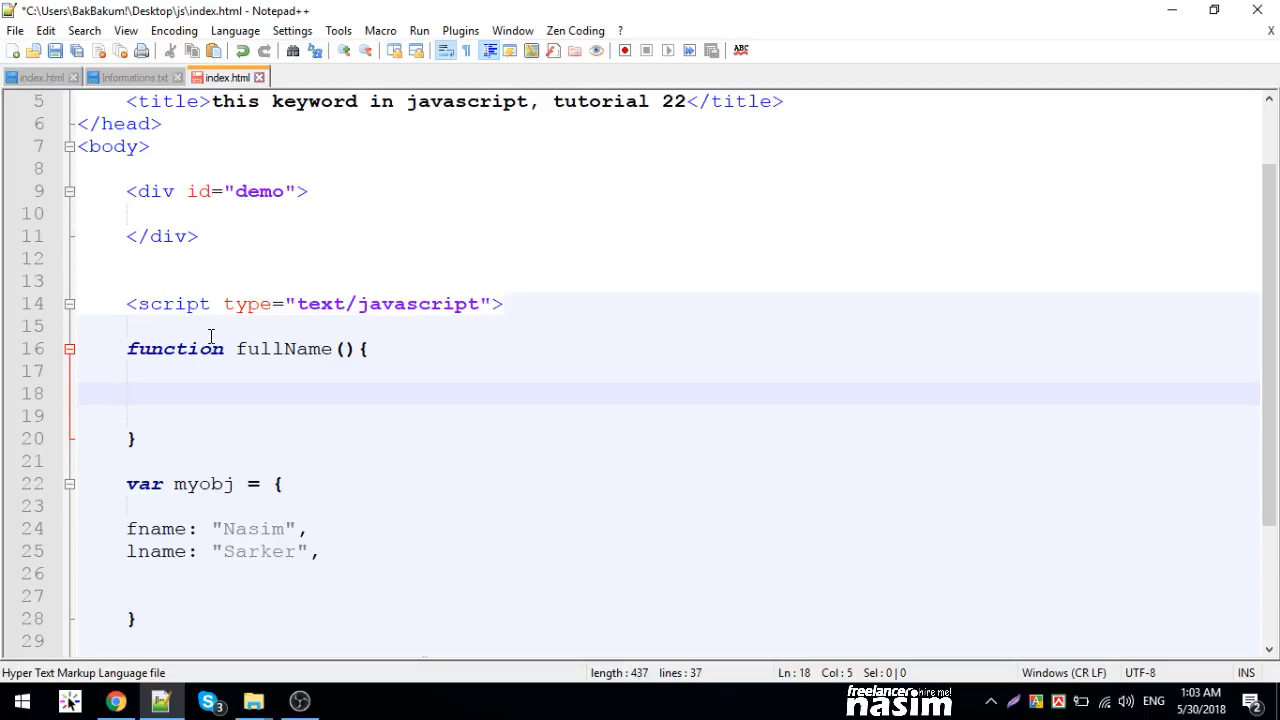
{"action": "type", "text": "r"}
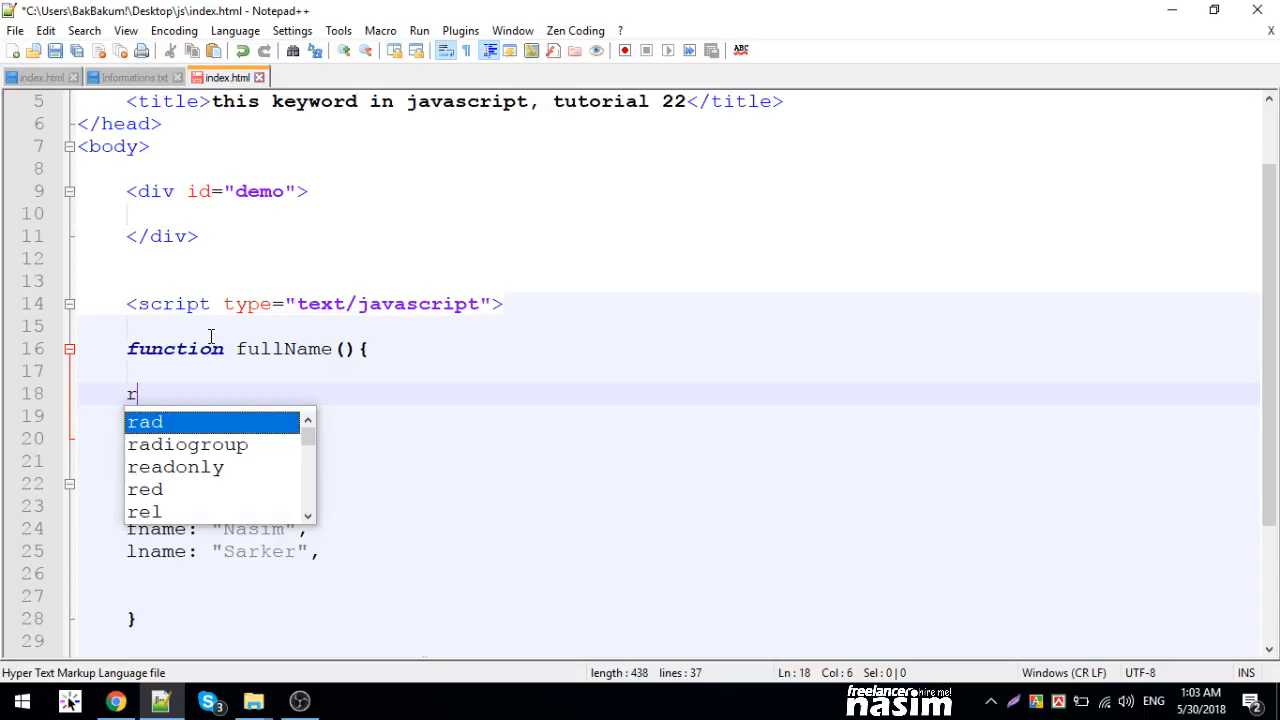
{"action": "type", "text": "eut"}
{"action": "key", "text": "BackSpace"}
{"action": "key", "text": "BackSpace"}
{"action": "type", "text": "turn "}
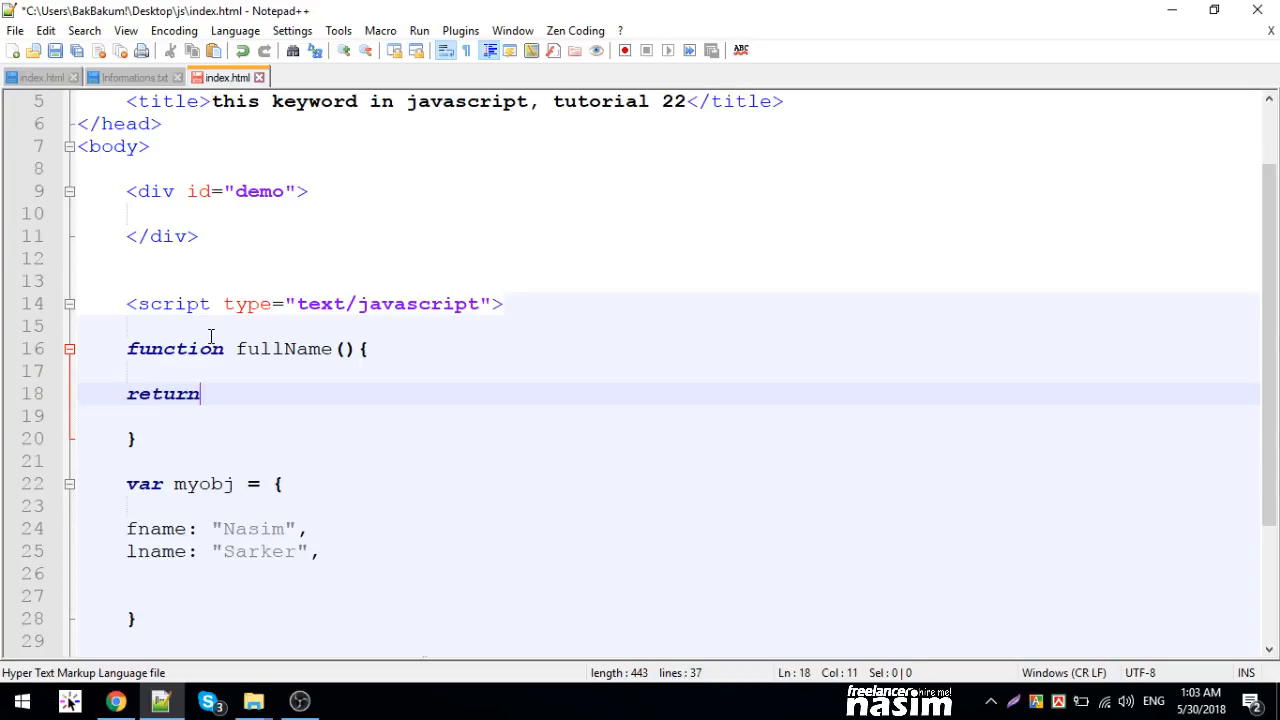
{"action": "type", "text": "\"\";/"}
{"action": "type", "text": "/"}
{"action": "key", "text": "BackSpace"}
{"action": "key", "text": "BackSpace"}
{"action": "type", "text": "Nasim Kh"}
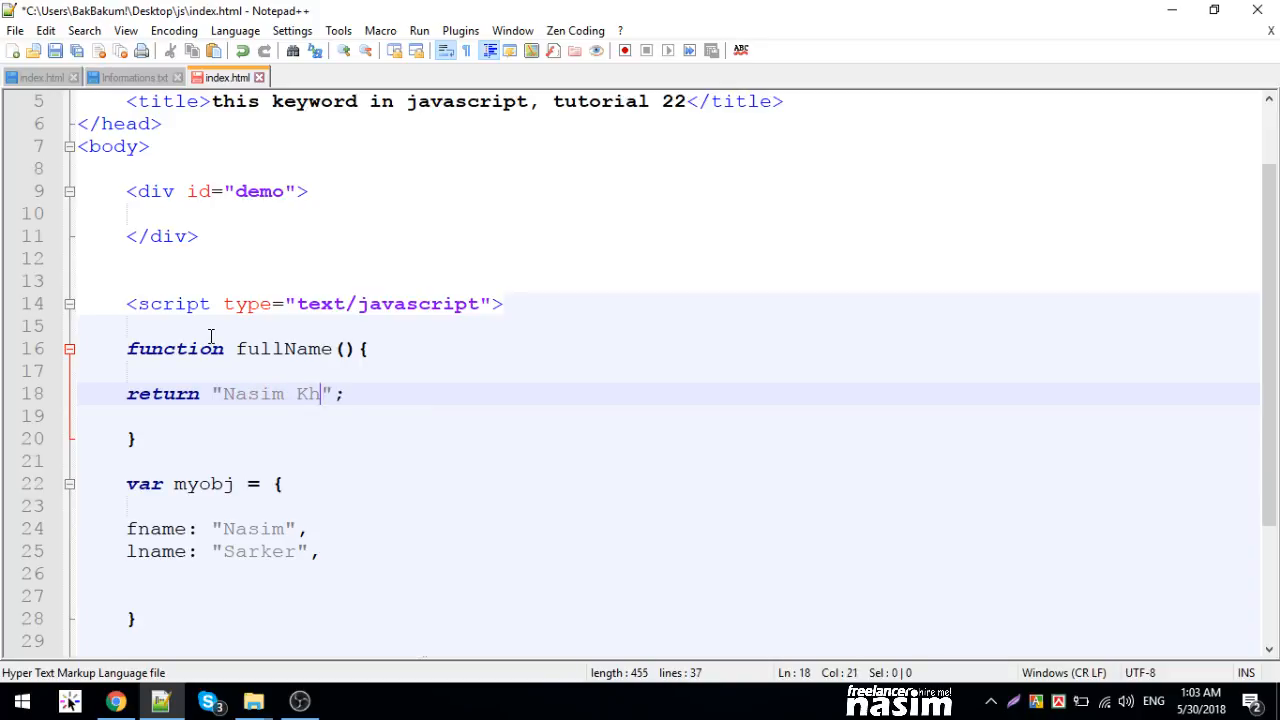
{"action": "type", "text": "an"}
{"action": "key", "text": "ctrl+s"}
{"action": "scroll", "coordinate": [251, 416], "scroll_direction": "down", "scroll_amount": 1}
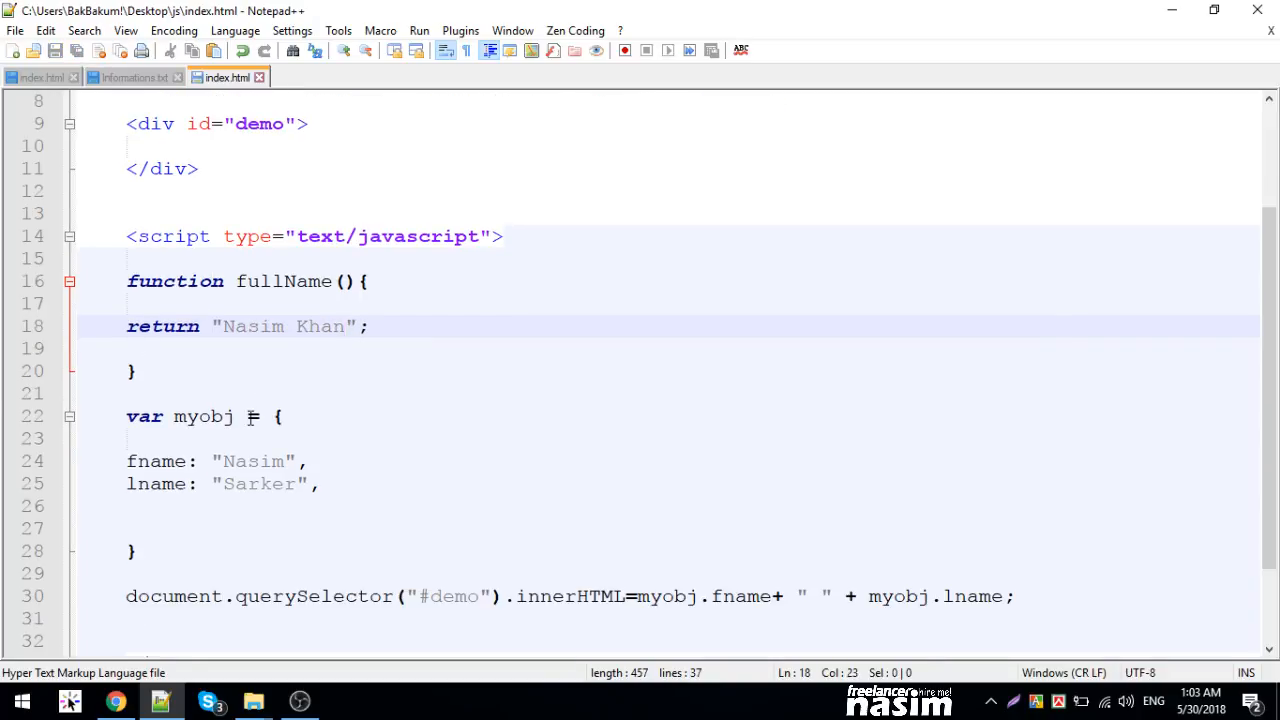
- Replace the name-joining expression on line 30 with a fullName() call and save
{"action": "left_click_drag", "start_coordinate": [236, 281], "coordinate": [358, 281]}
{"action": "key", "text": "ctrl+c"}
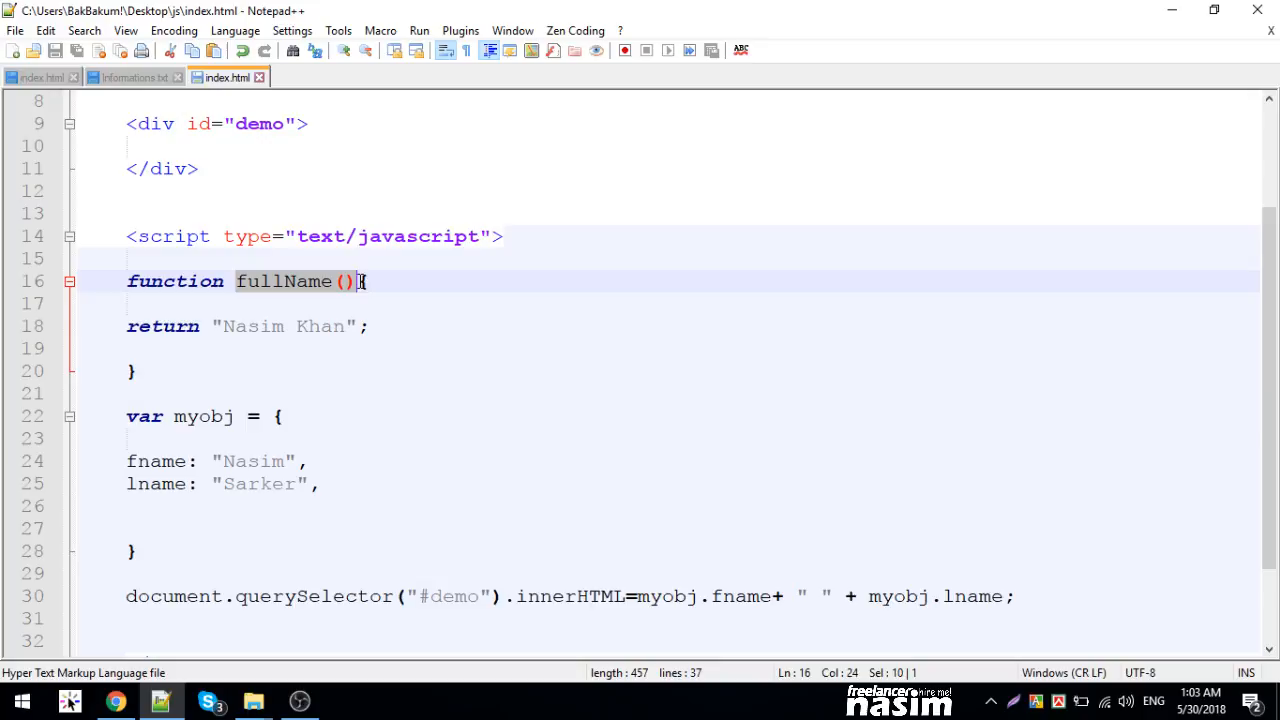
{"action": "left_click_drag", "start_coordinate": [637, 597], "coordinate": [1003, 597]}
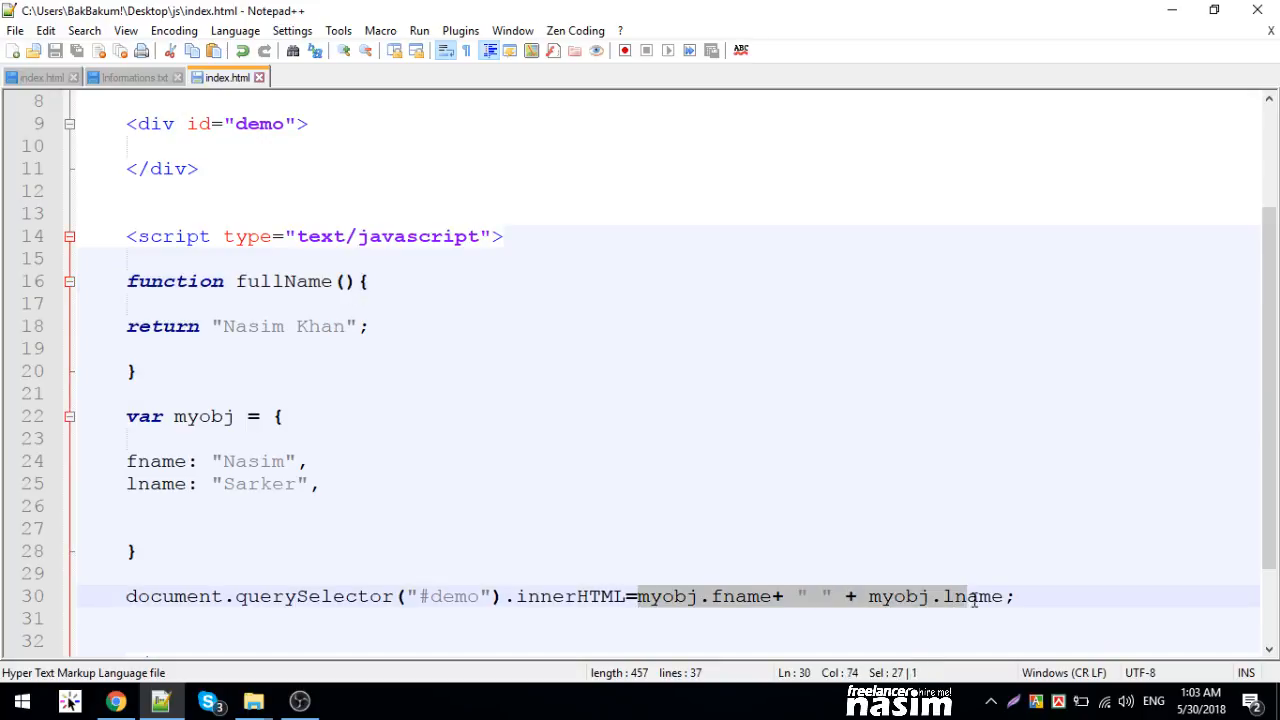
{"action": "key", "text": "ctrl+v"}
{"action": "key", "text": "ctrl+s"}
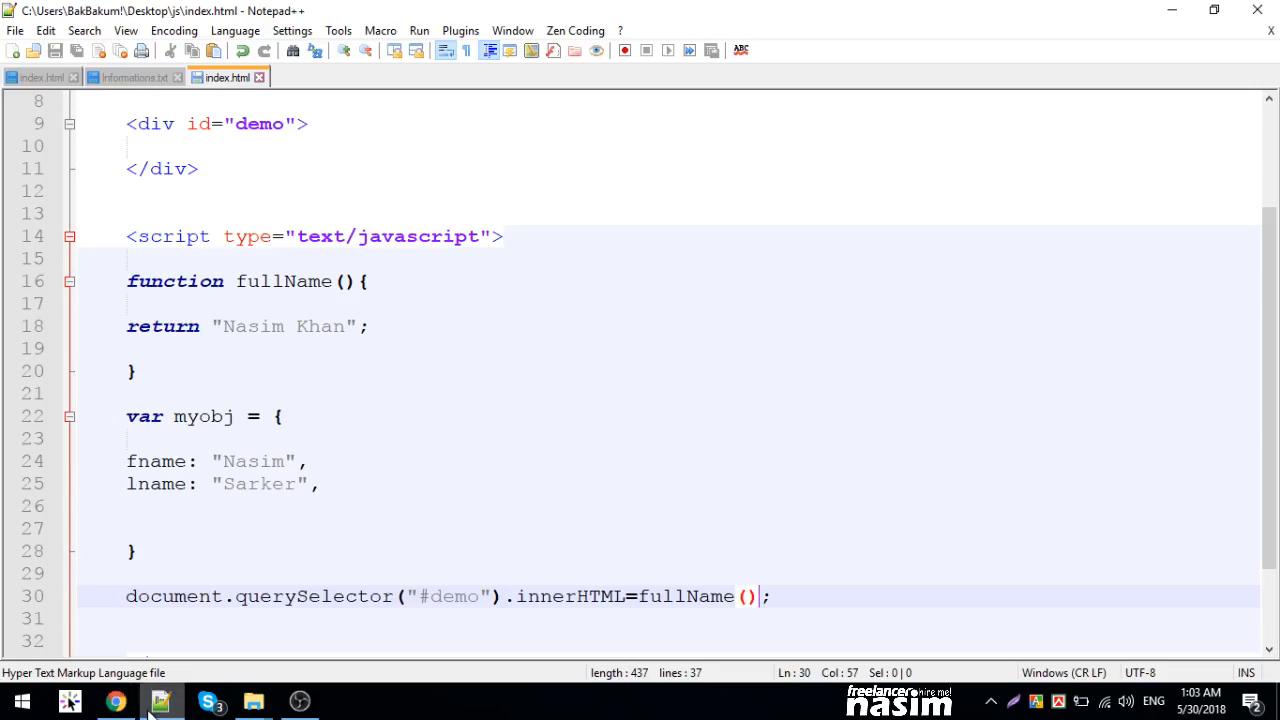
- Paste the fullName function block into myobj as a new myfunc property after lname and save
{"action": "left_click_drag", "start_coordinate": [140, 375], "coordinate": [115, 287]}
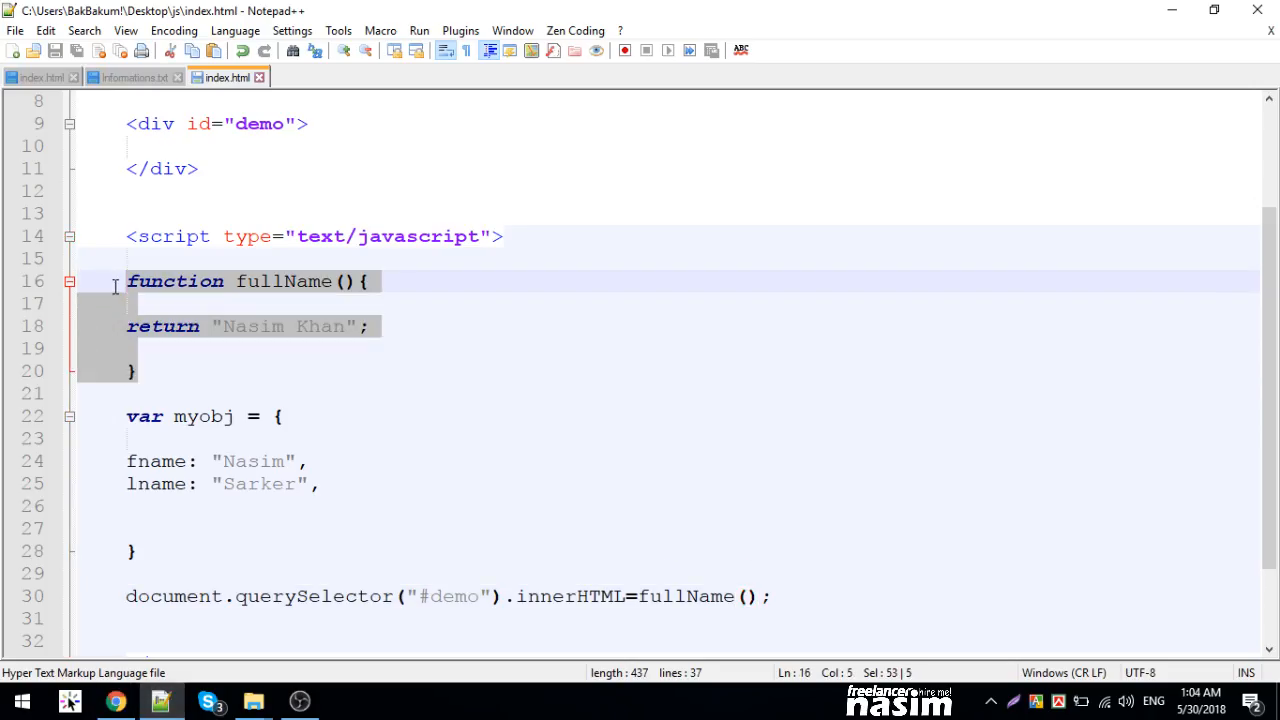
{"action": "left_click", "coordinate": [342, 487]}
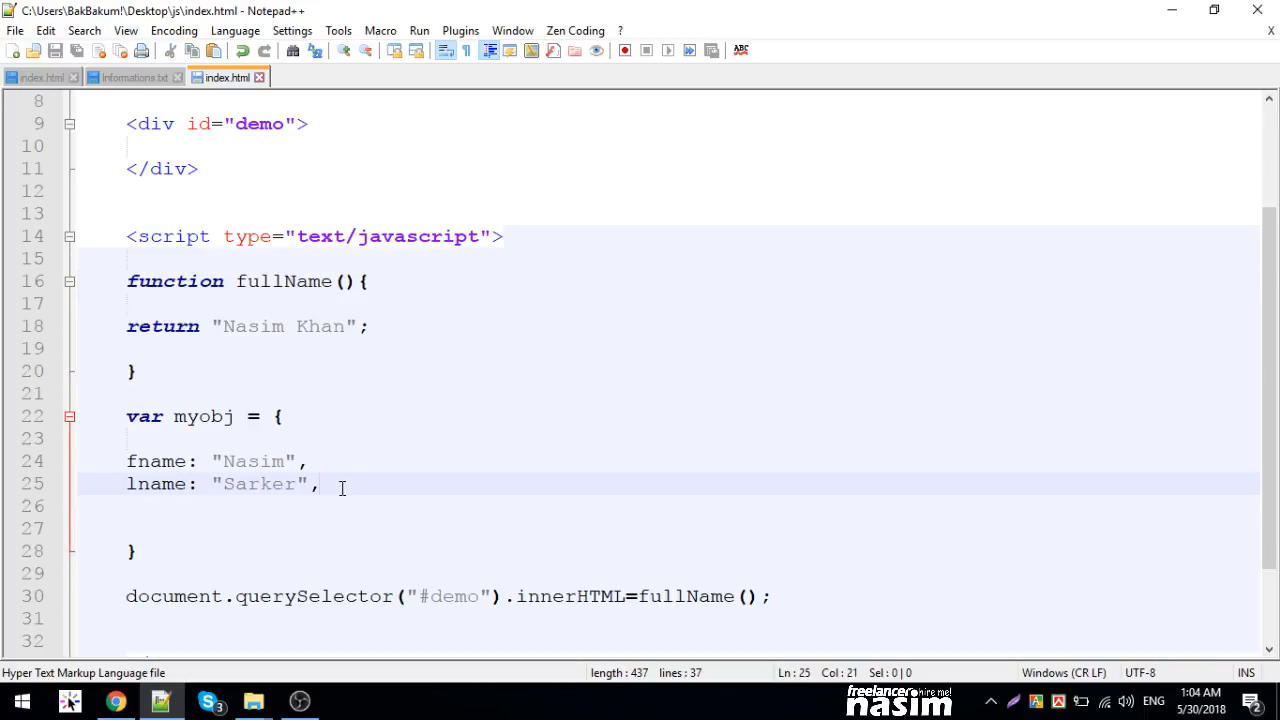
{"action": "key", "text": "Return"}
{"action": "type", "text": "my"}
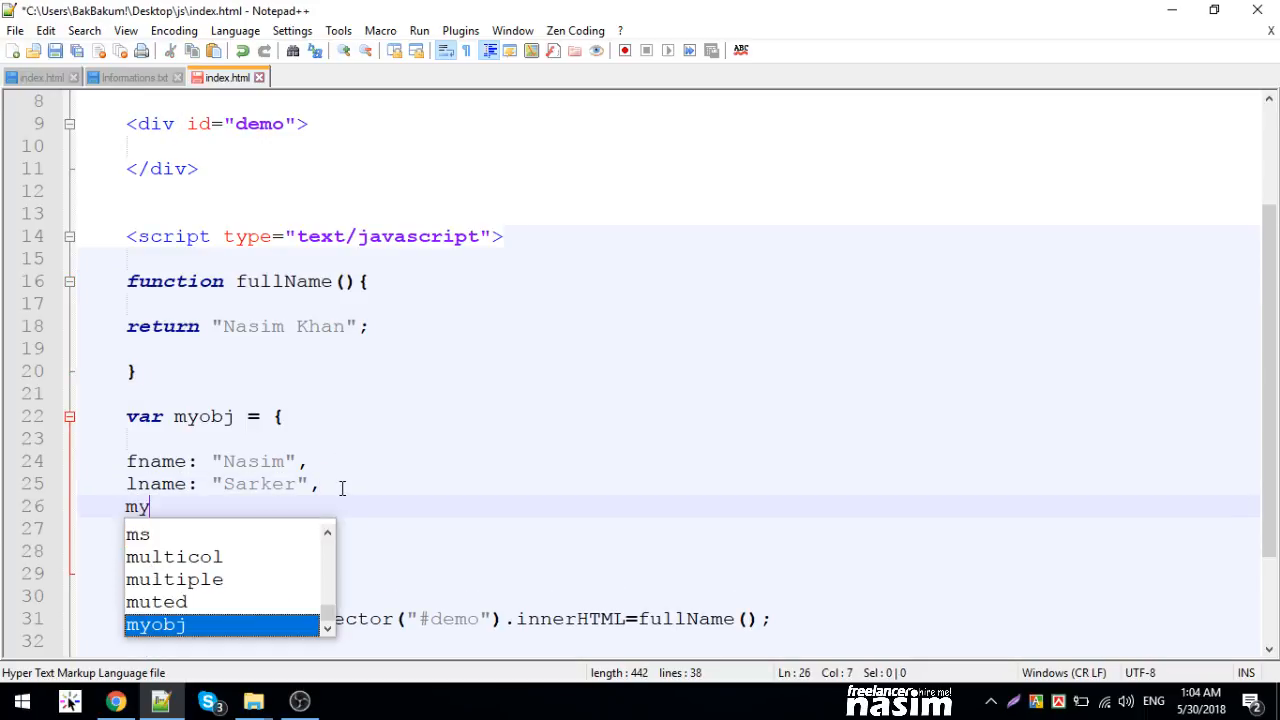
{"action": "type", "text": "func:"}
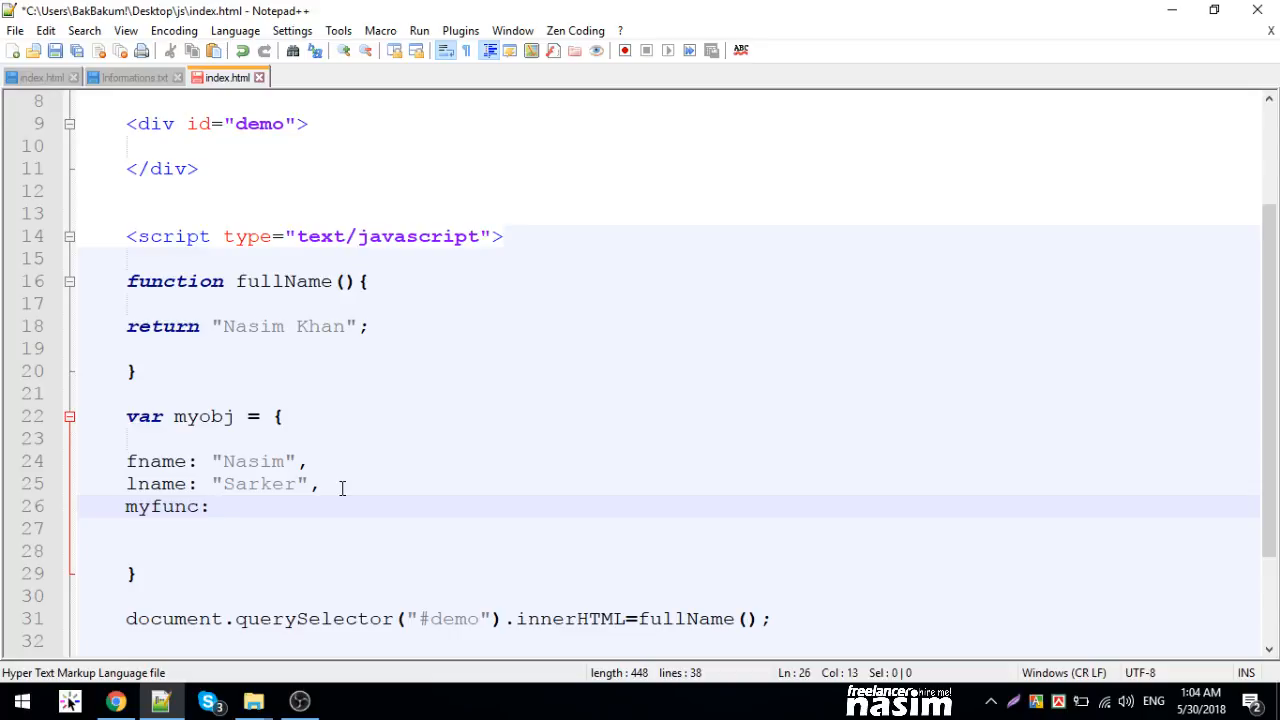
{"action": "type", "text": "function fullName(){ \t \treturn \"Nasim Khan\"; \t \t}"}
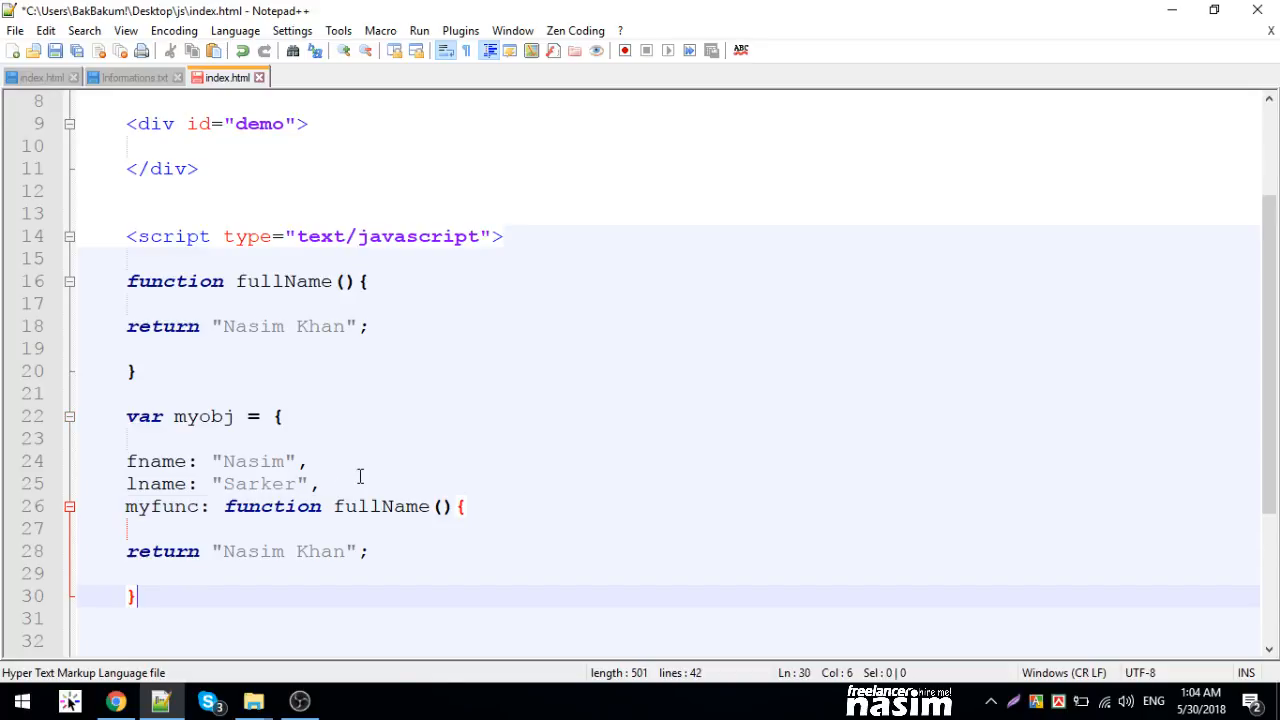
{"action": "key", "text": "ctrl+s"}
{"action": "scroll", "coordinate": [321, 474], "scroll_direction": "down", "scroll_amount": 1}
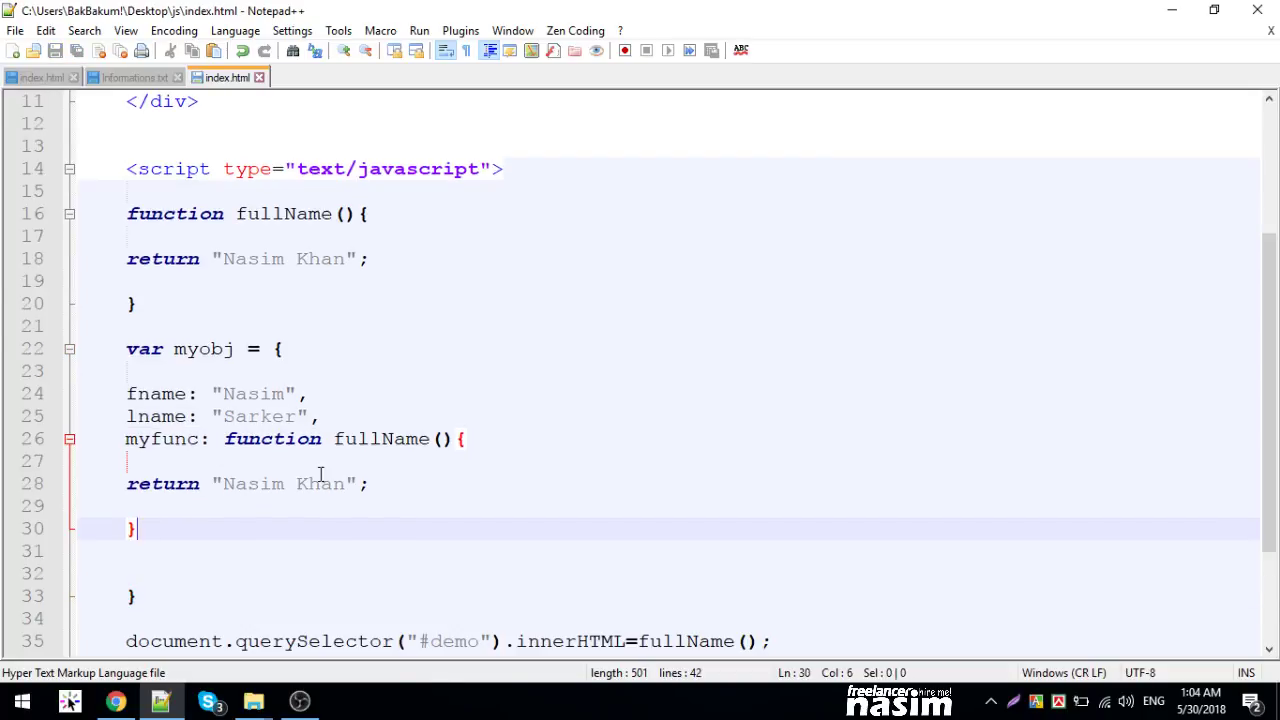
- Fix the semicolons around the pasted function's closing braces inside myobj and save
{"action": "left_click", "coordinate": [140, 596]}
{"action": "left_click_drag", "start_coordinate": [138, 596], "coordinate": [129, 598]}
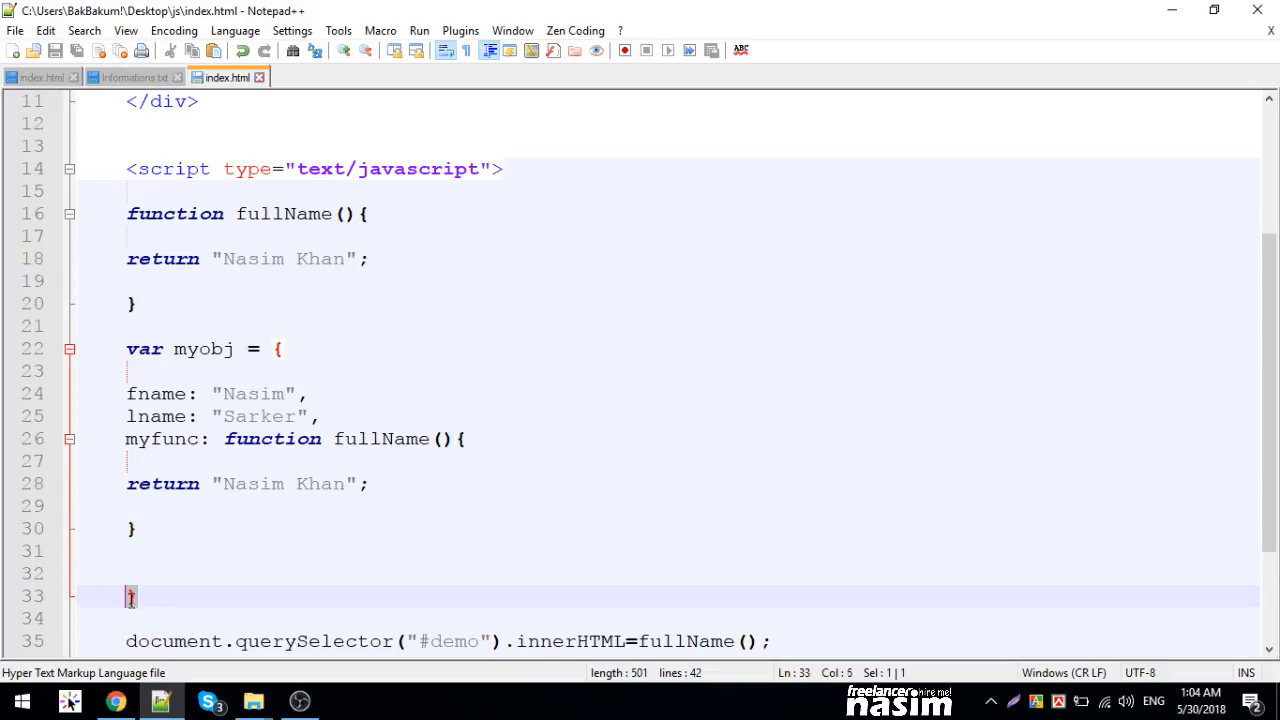
{"action": "left_click", "coordinate": [141, 530]}
{"action": "left_click", "coordinate": [158, 598]}
{"action": "type", "text": ";"}
{"action": "key", "text": "ctrl+s"}
{"action": "left_click", "coordinate": [161, 530]}
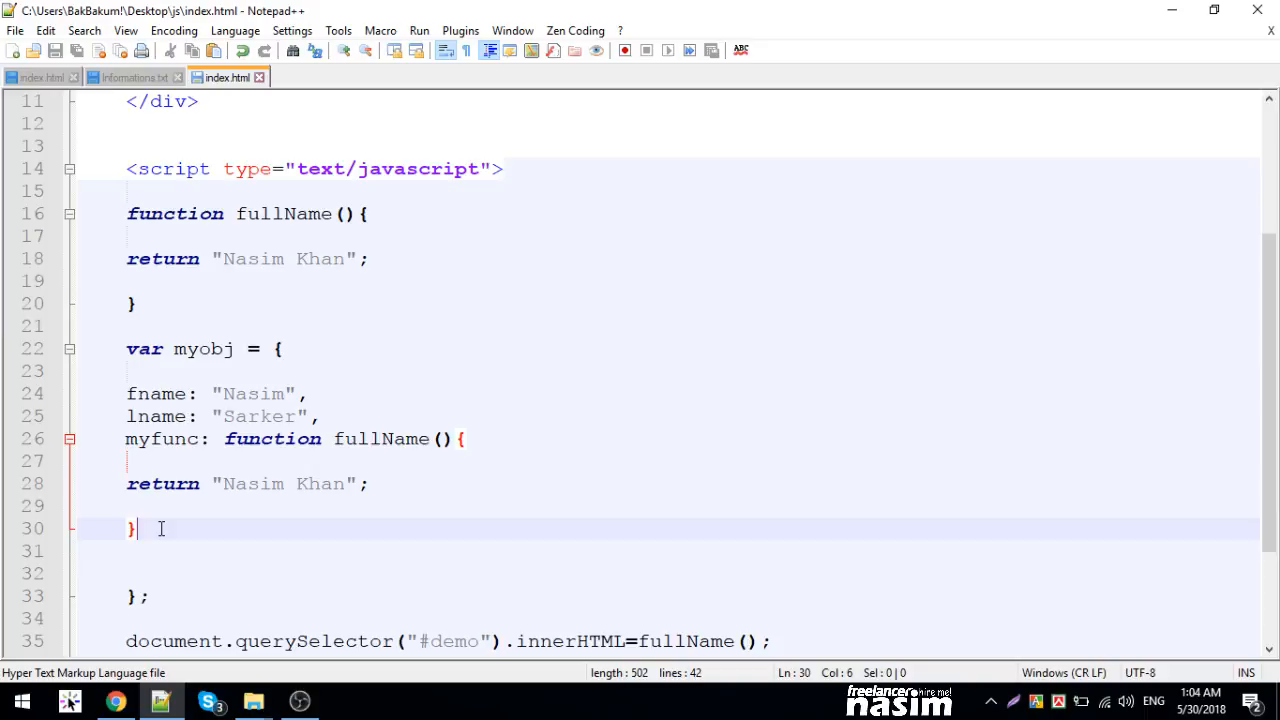
{"action": "type", "text": ";"}
{"action": "key", "text": "BackSpace"}
{"action": "key", "text": "ctrl+s"}
- Delete the fullName name from myfunc so it holds an anonymous function, and save
{"action": "left_click", "coordinate": [397, 440]}
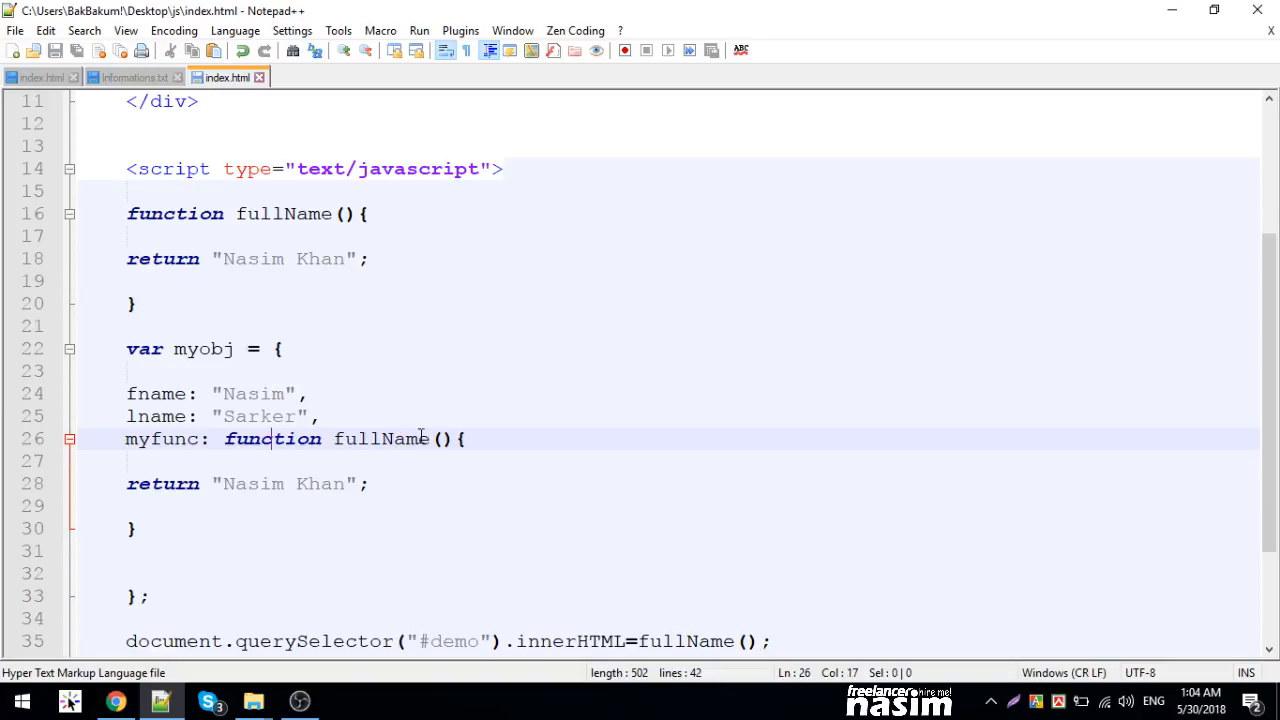
{"action": "double_click", "coordinate": [385, 447]}
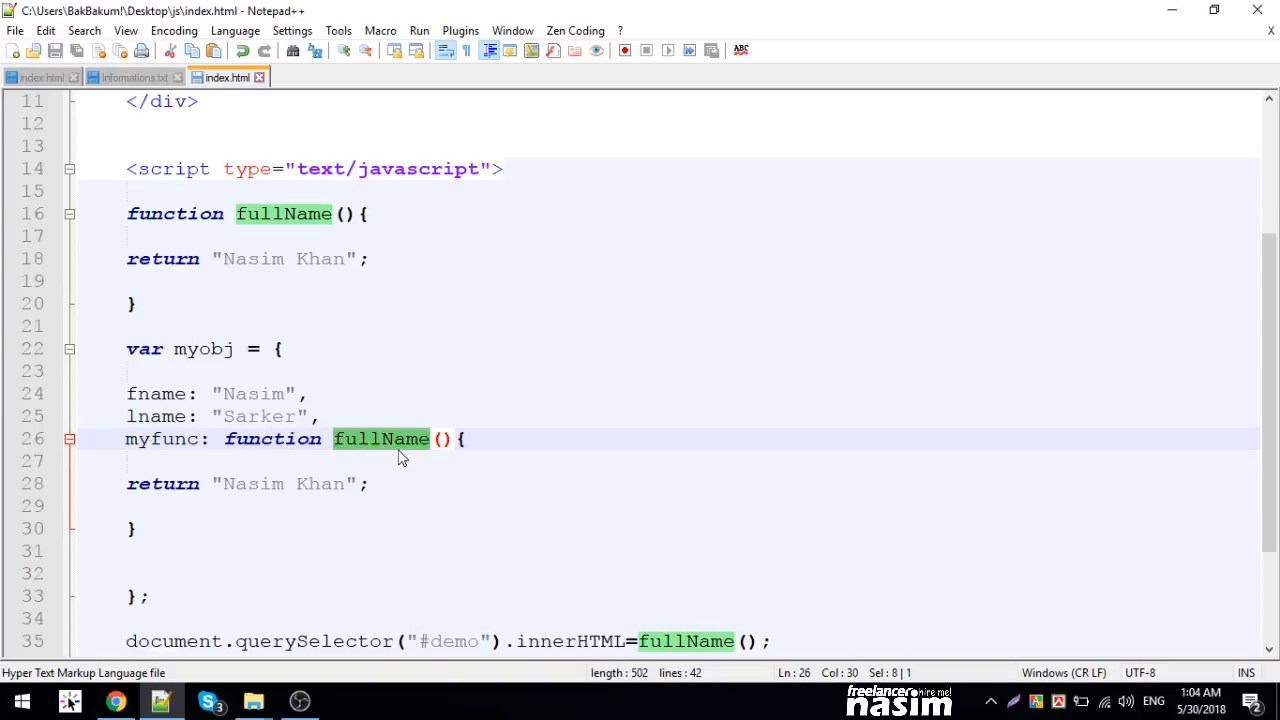
{"action": "left_click", "coordinate": [385, 440]}
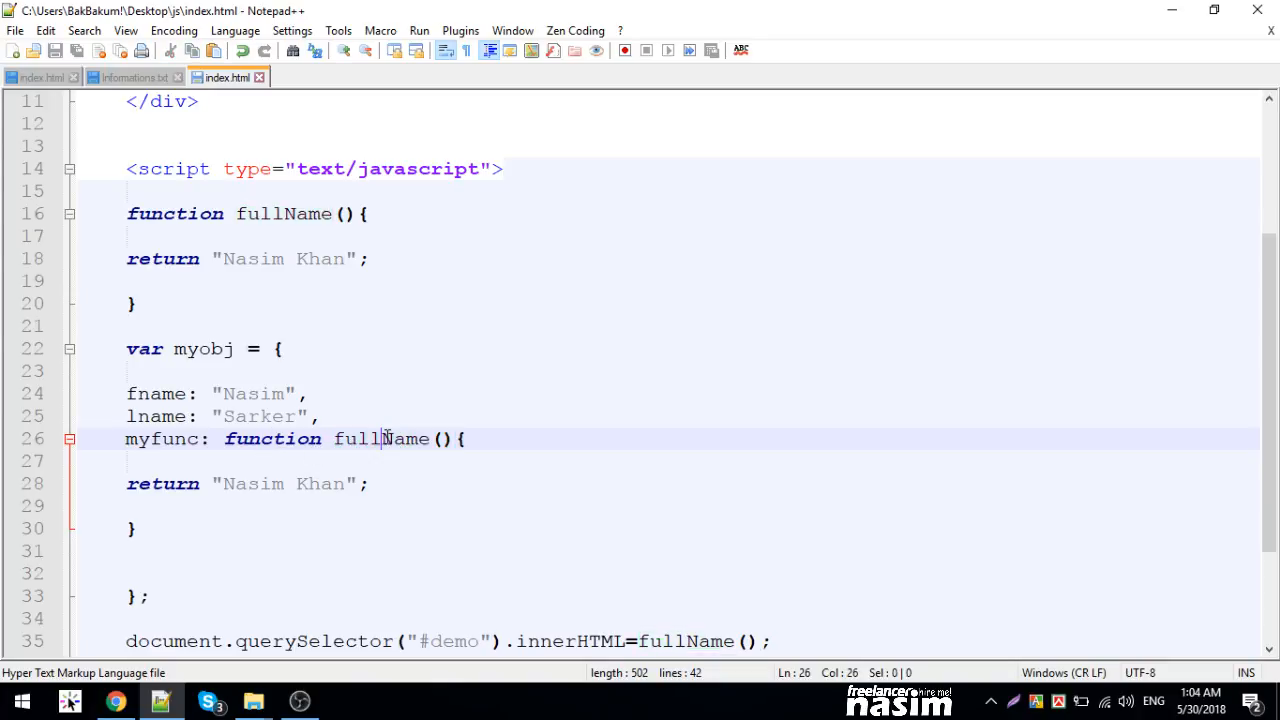
{"action": "double_click", "coordinate": [283, 438]}
{"action": "double_click", "coordinate": [399, 440]}
{"action": "key", "text": "Delete"}
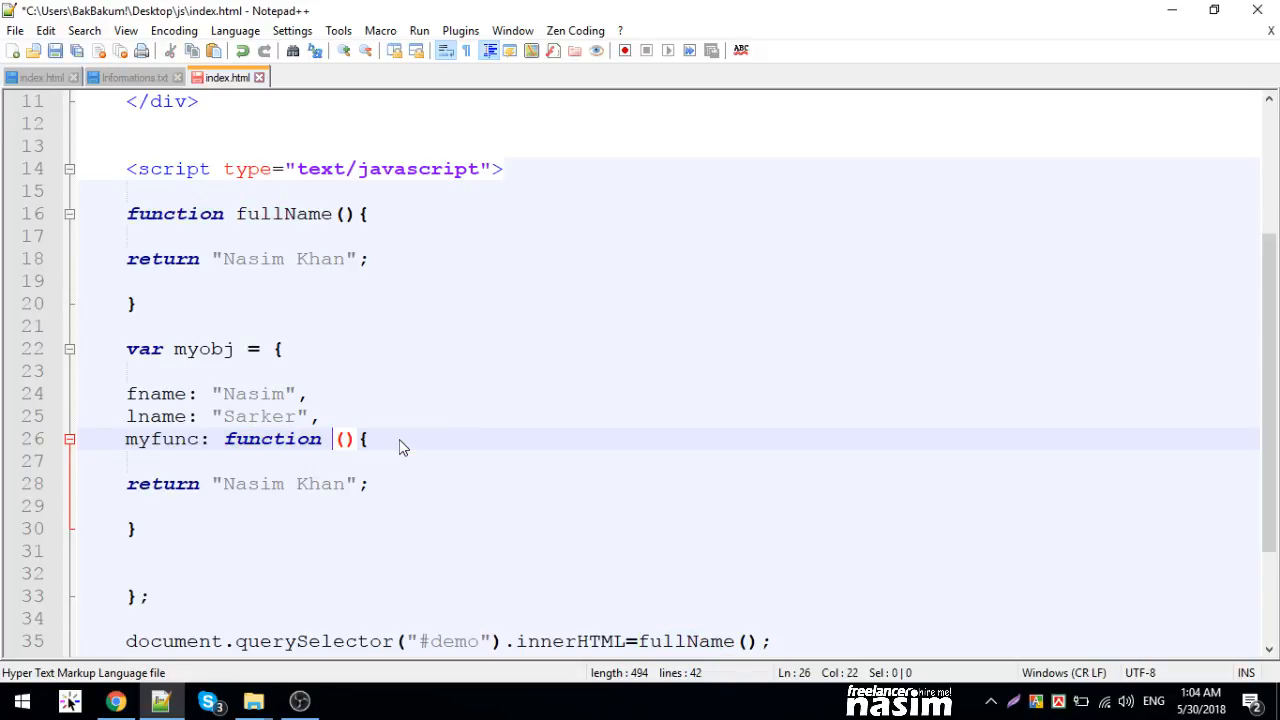
{"action": "key", "text": "BackSpace"}
{"action": "key", "text": "ctrl+s"}
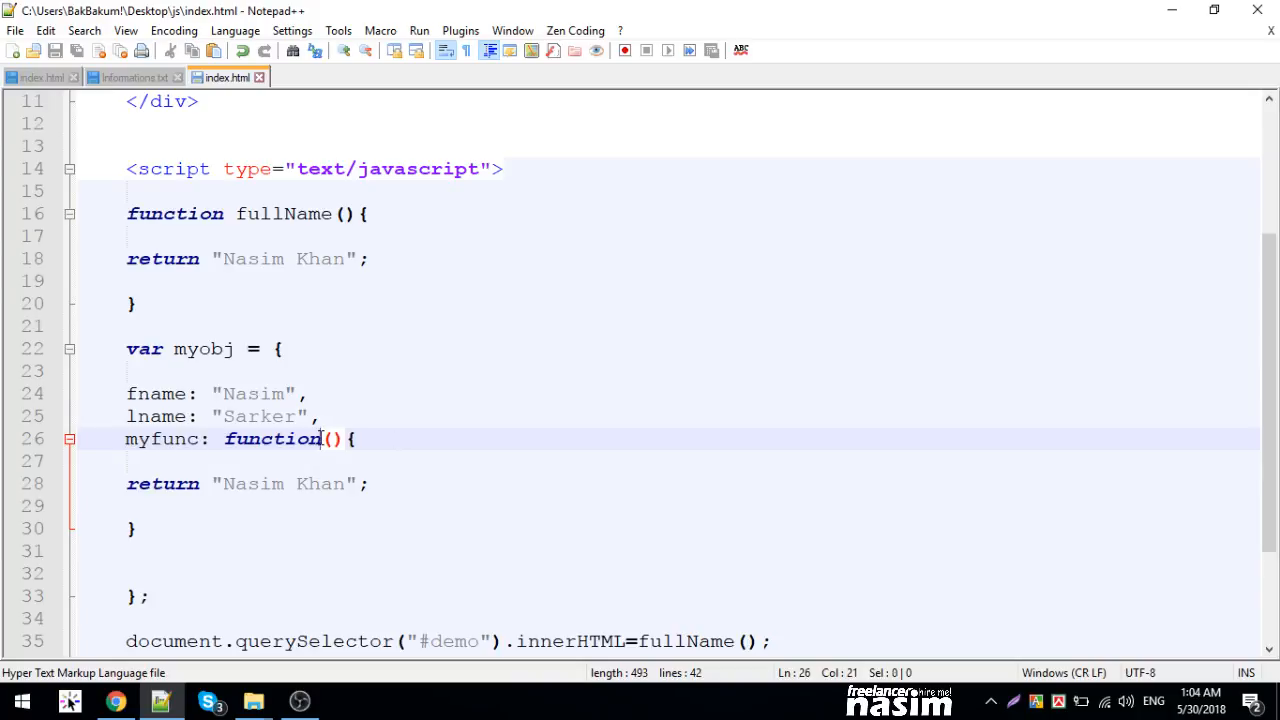
{"action": "left_click", "coordinate": [156, 440]}
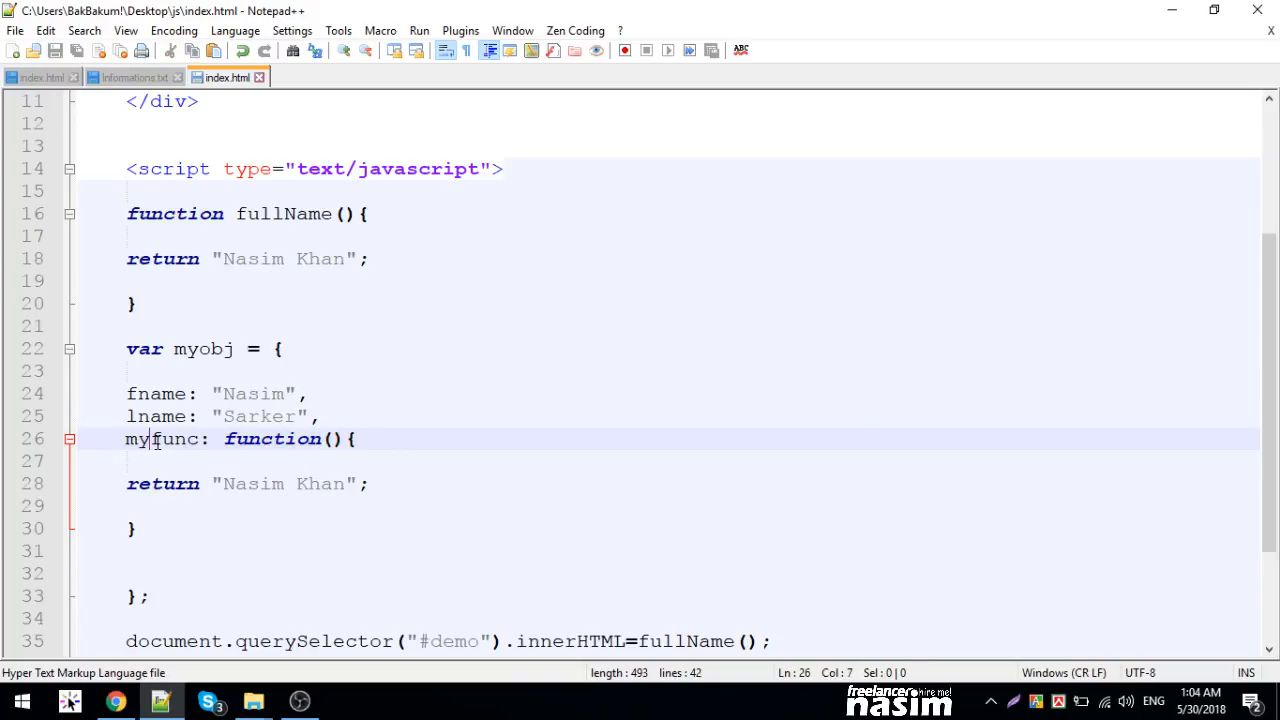
{"action": "double_click", "coordinate": [156, 440]}
- Check the myfunc and lname property names in myobj before editing the output line
{"action": "left_click", "coordinate": [314, 440]}
{"action": "scroll", "coordinate": [311, 445], "scroll_direction": "down", "scroll_amount": 1}
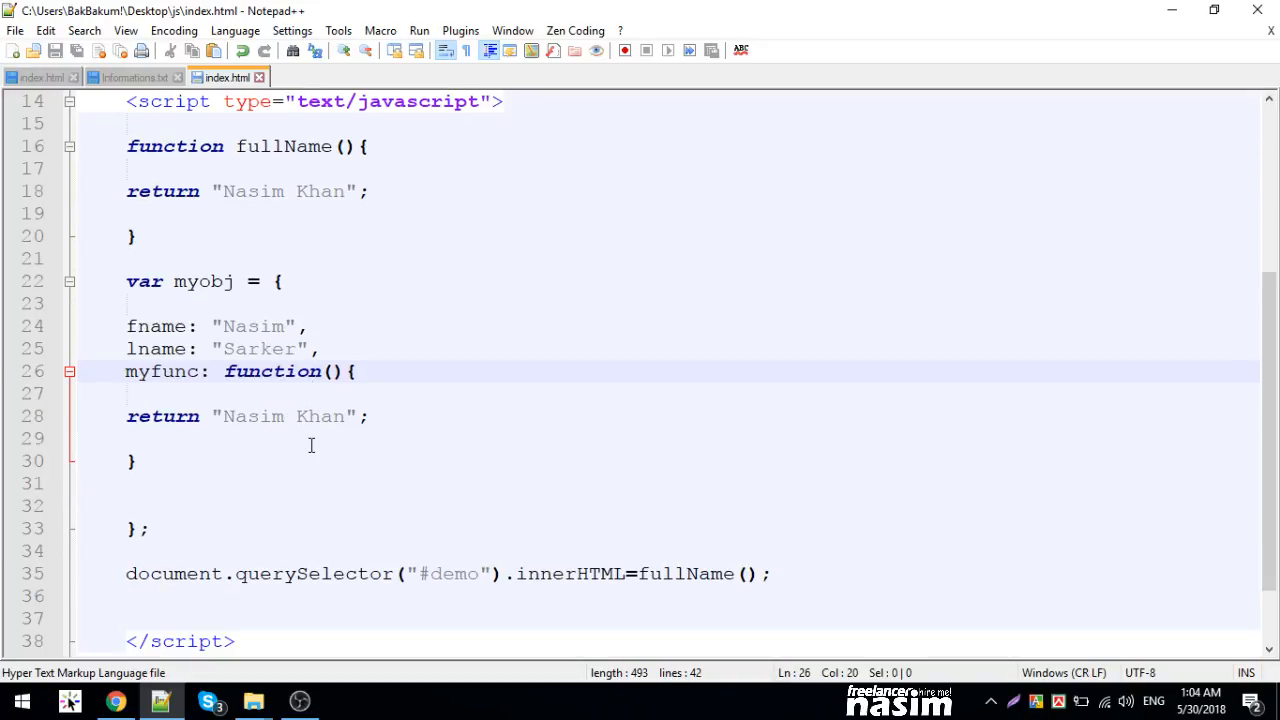
{"action": "double_click", "coordinate": [162, 371]}
{"action": "left_click", "coordinate": [384, 375]}
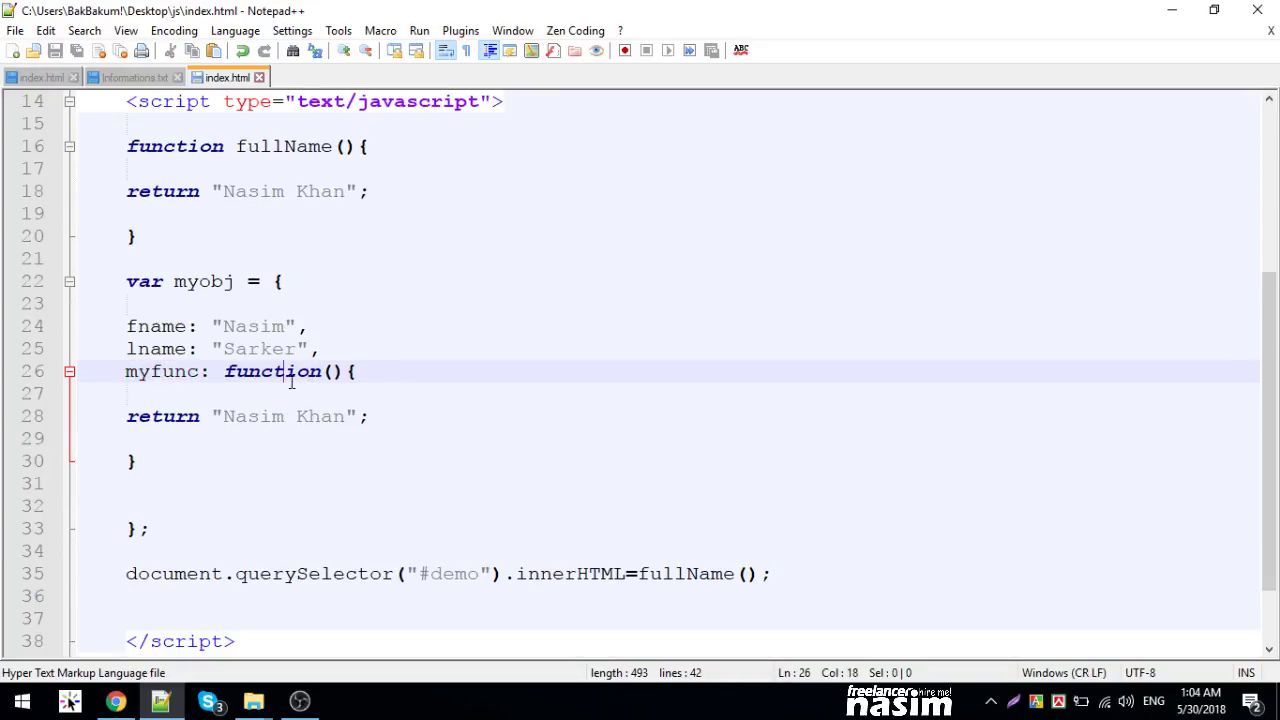
{"action": "double_click", "coordinate": [145, 349]}
{"action": "left_click", "coordinate": [680, 580]}
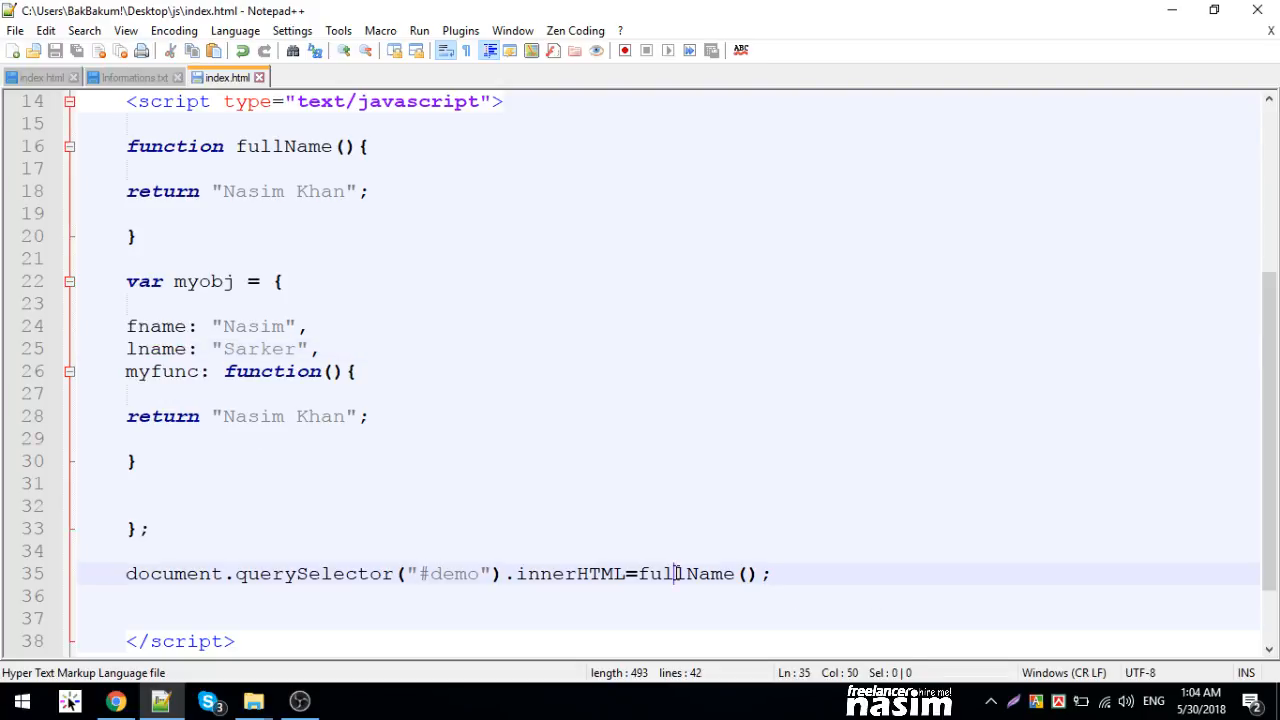
- Replace fullName() on line 35 with myobj.fname, then swap fname for myfunc
{"action": "mouse_move", "coordinate": [758, 578]}
{"action": "left_mouse_down"}
{"action": "mouse_move", "coordinate": [630, 578]}
{"action": "mouse_move", "coordinate": [643, 582]}
{"action": "left_mouse_up"}
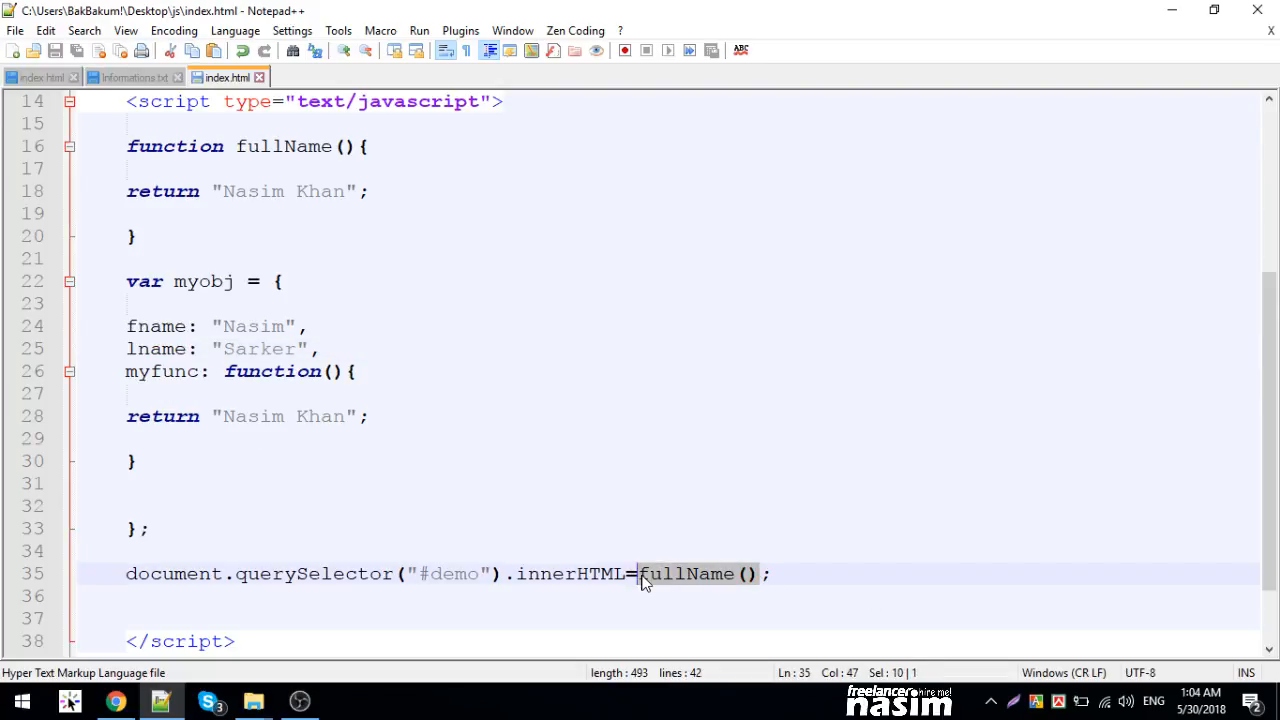
{"action": "type", "text": "o"}
{"action": "key", "text": "BackSpace"}
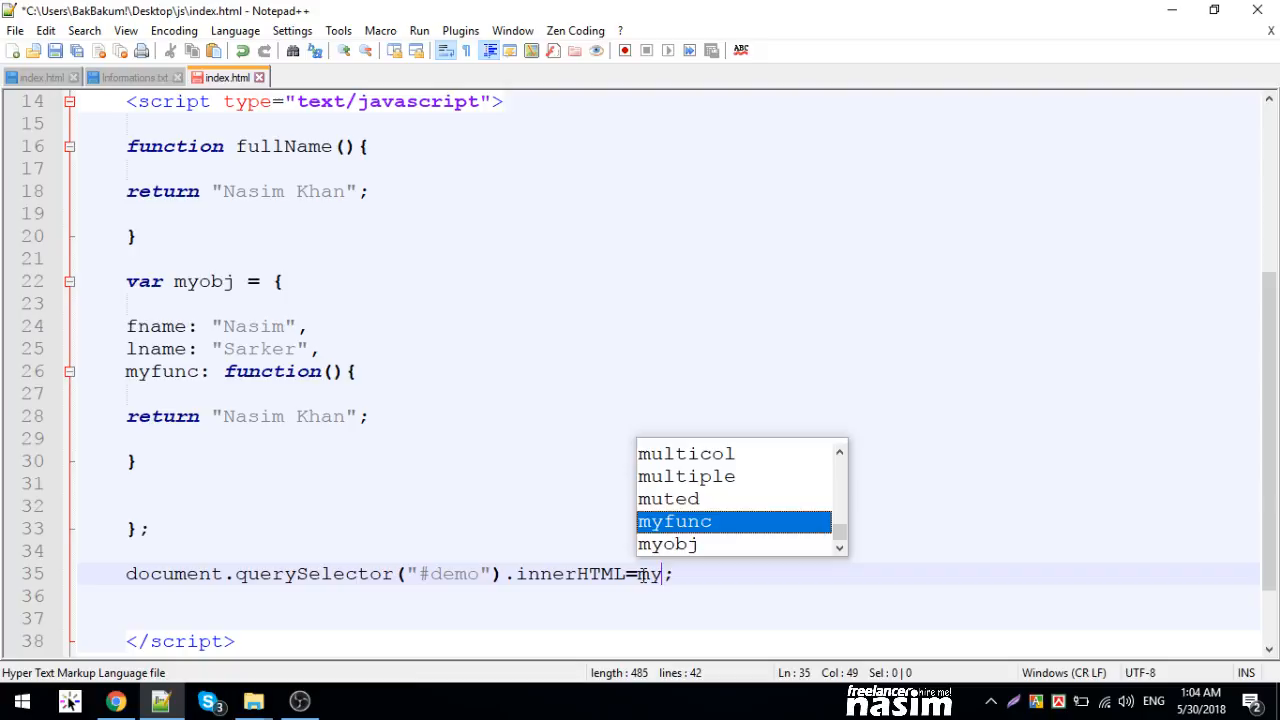
{"action": "type", "text": "obj.fname"}
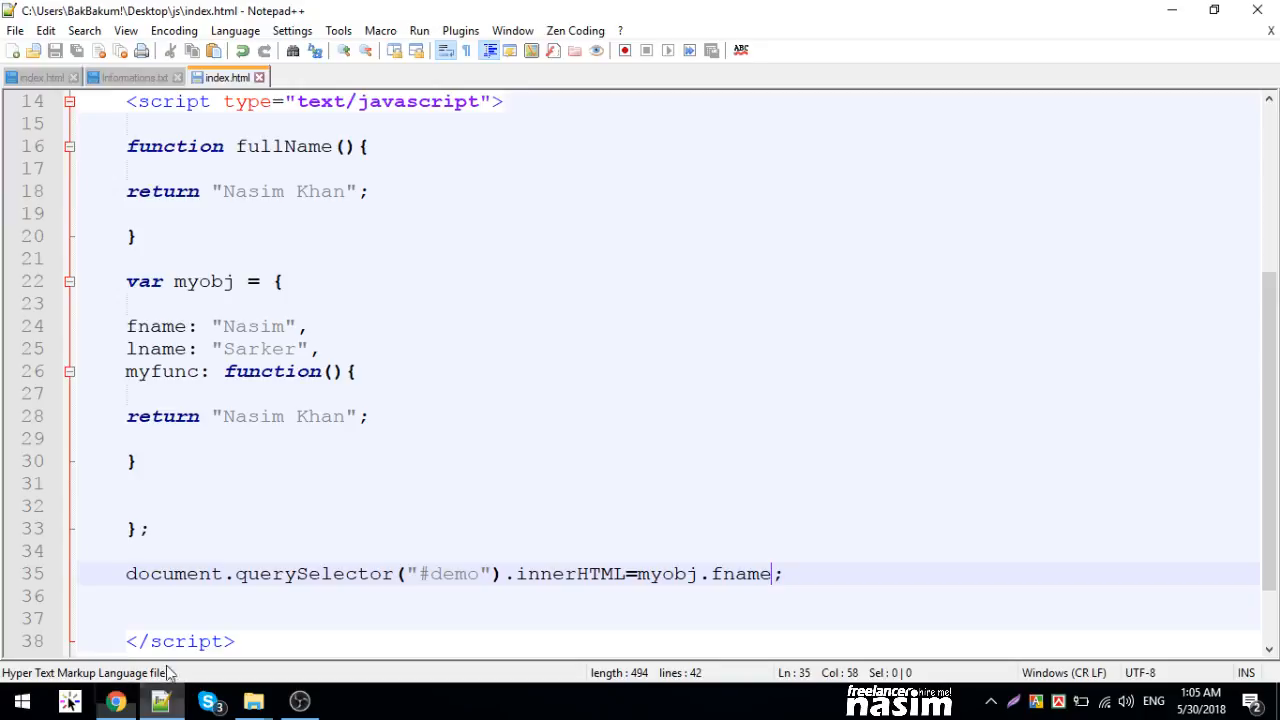
{"action": "double_click", "coordinate": [150, 372]}
{"action": "double_click", "coordinate": [740, 574]}
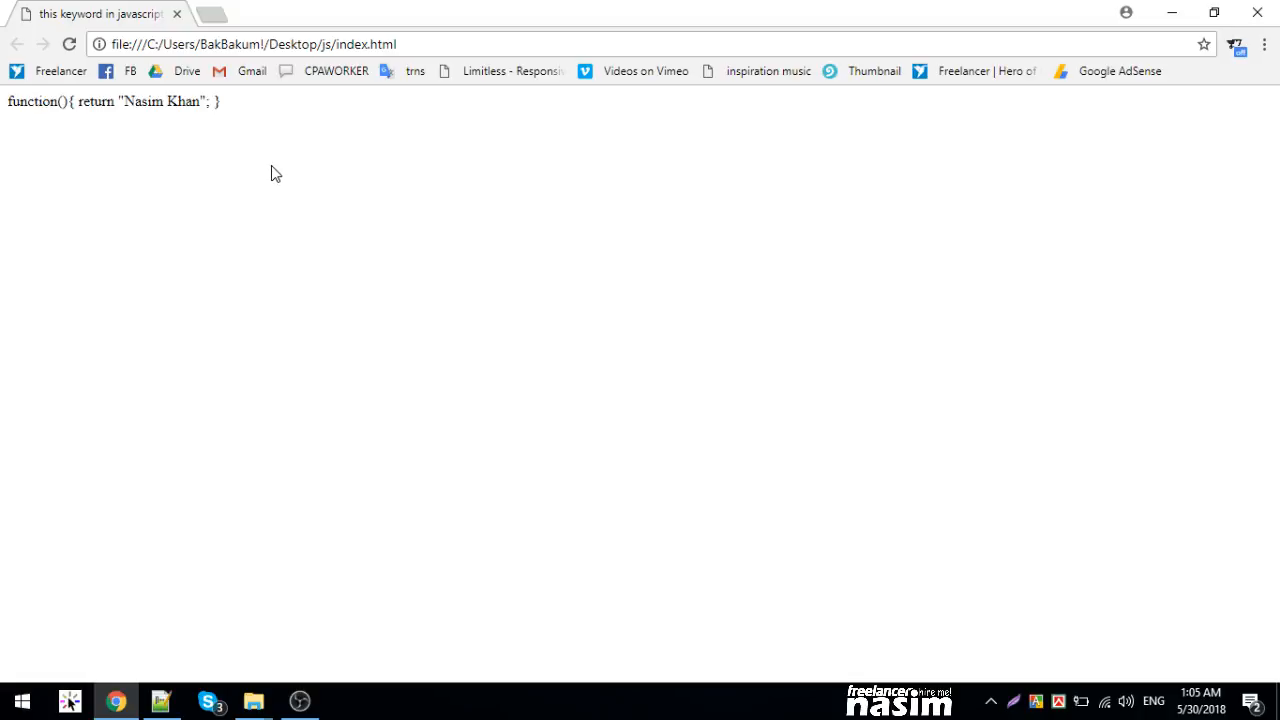
- Call myobj.myfunc() with parentheses in the #demo output line and save
{"action": "left_click", "coordinate": [161, 701]}
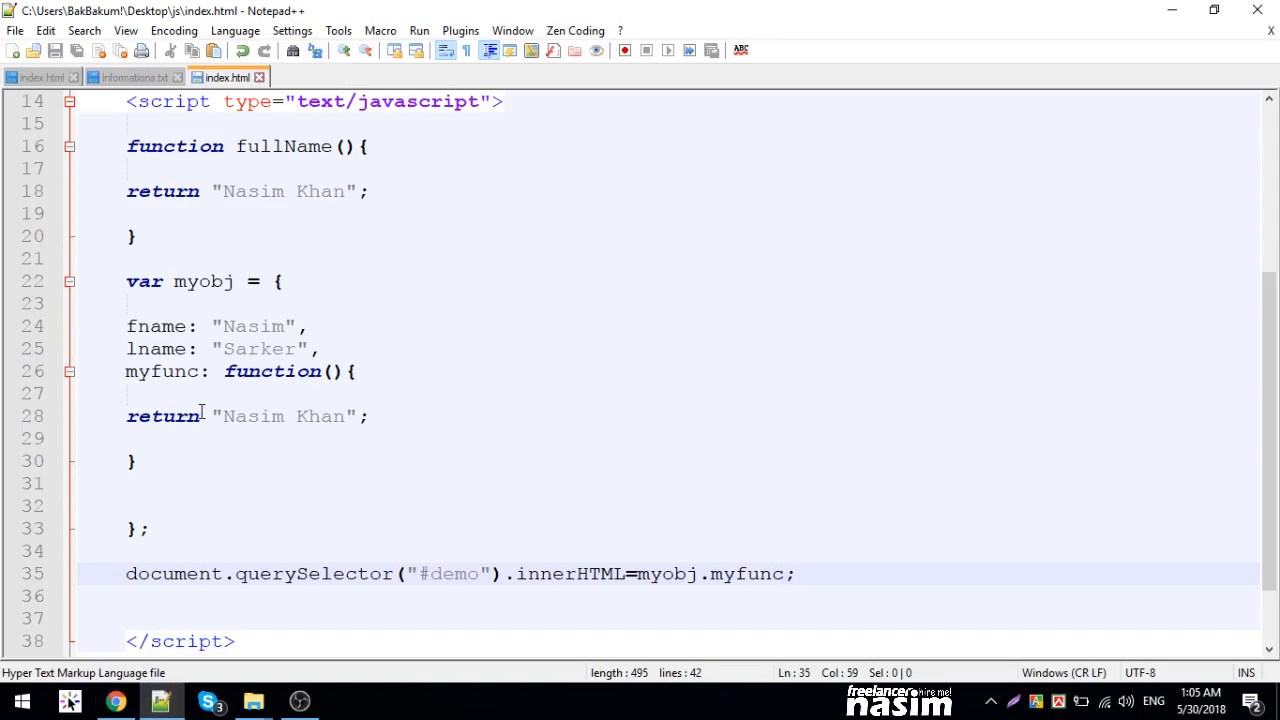
{"action": "double_click", "coordinate": [162, 371]}
{"action": "left_click", "coordinate": [297, 371]}
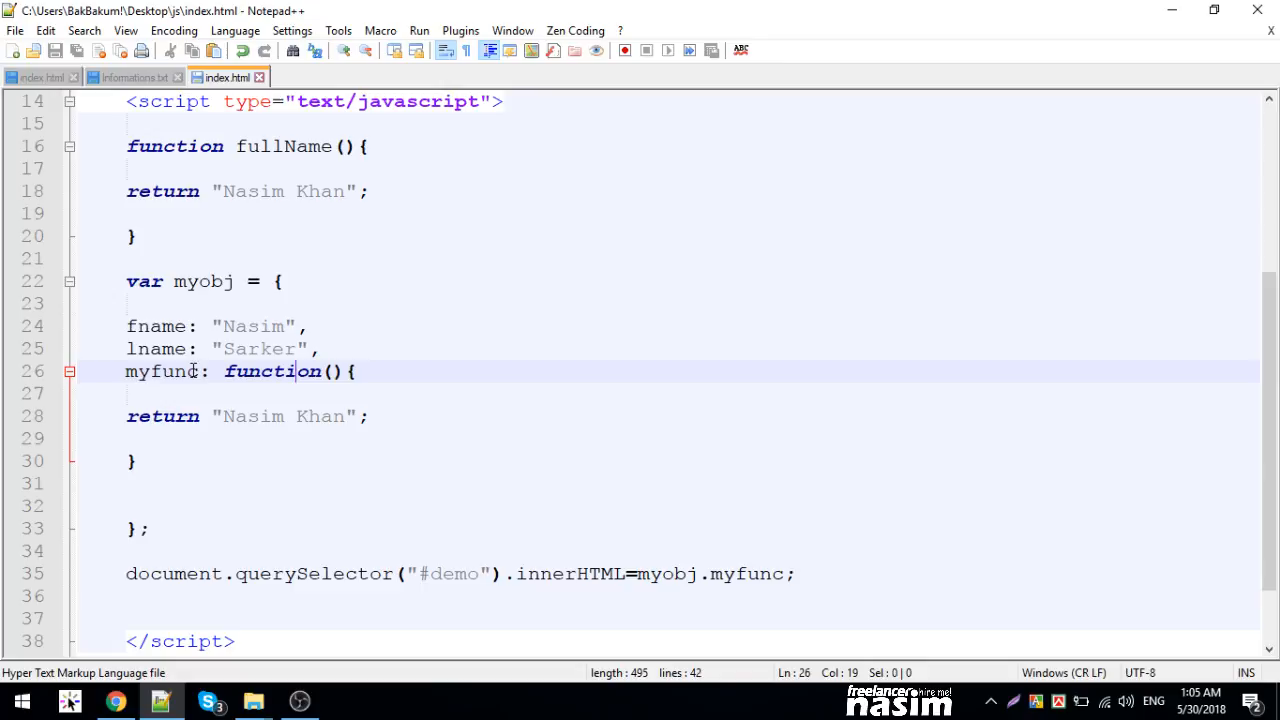
{"action": "left_click", "coordinate": [786, 575]}
{"action": "type", "text": "("}
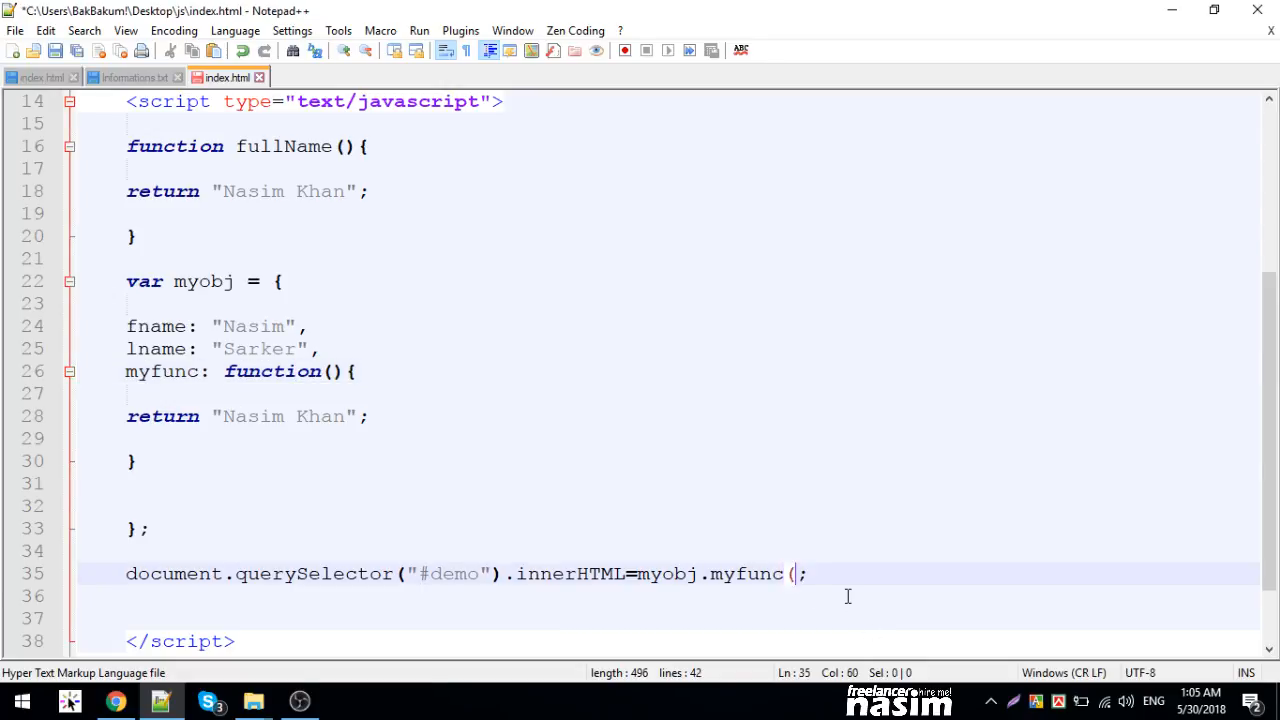
{"action": "type", "text": ")"}
{"action": "key", "text": "ctrl+s"}
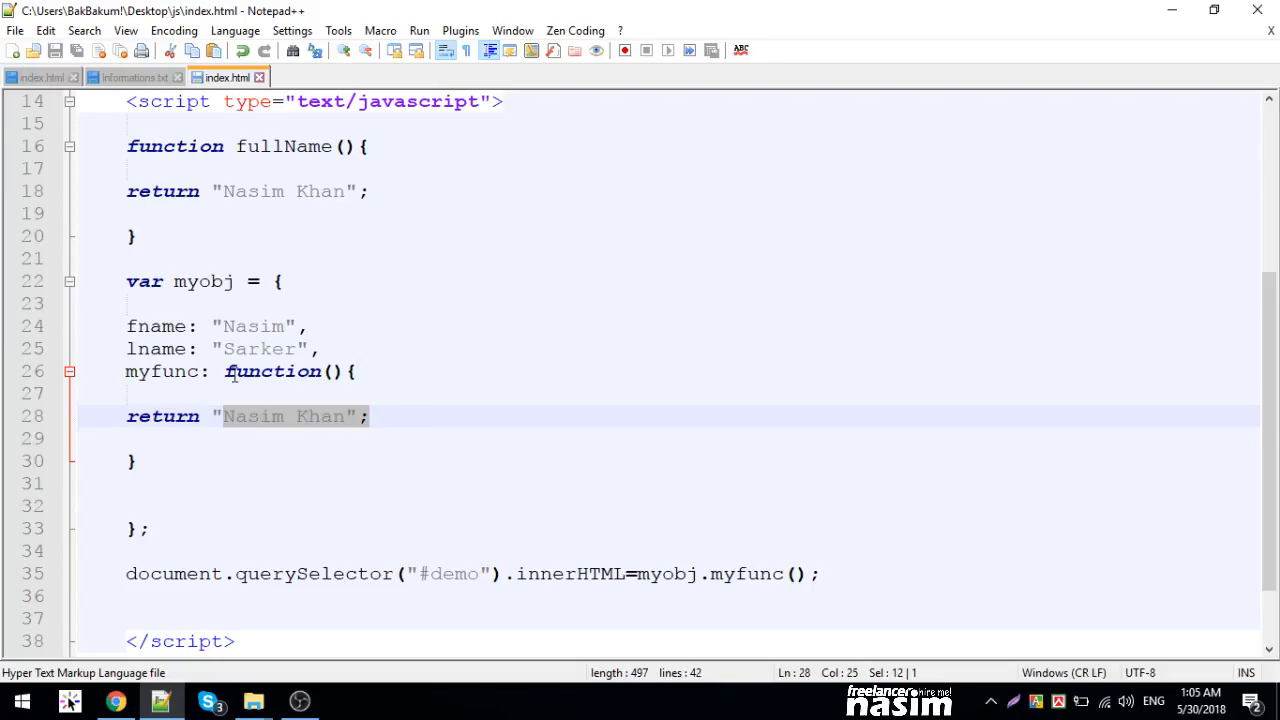
- Review fname and the Nasim return string, then begin a var x = "" declaration on line 17 of fullName
{"action": "double_click", "coordinate": [150, 326]}
{"action": "left_click", "coordinate": [160, 326]}
{"action": "double_click", "coordinate": [276, 413]}
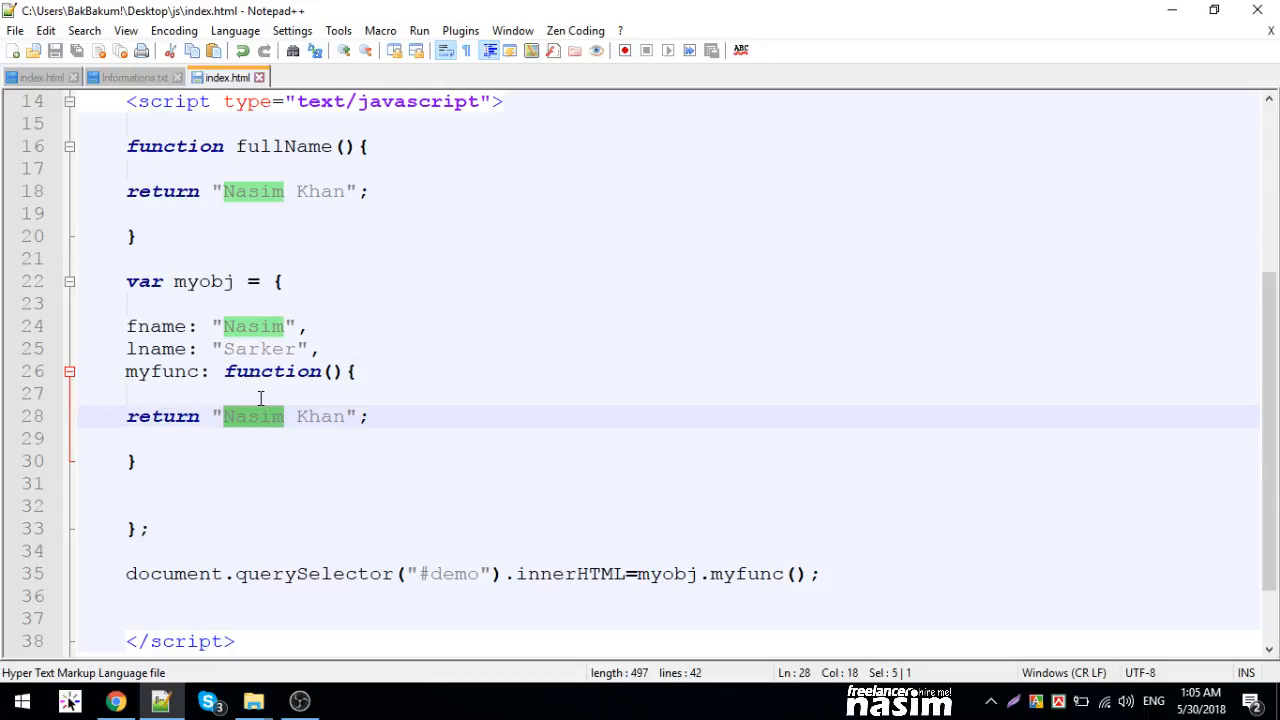
{"action": "double_click", "coordinate": [258, 416]}
{"action": "scroll", "coordinate": [258, 418], "scroll_direction": "up", "scroll_amount": 2}
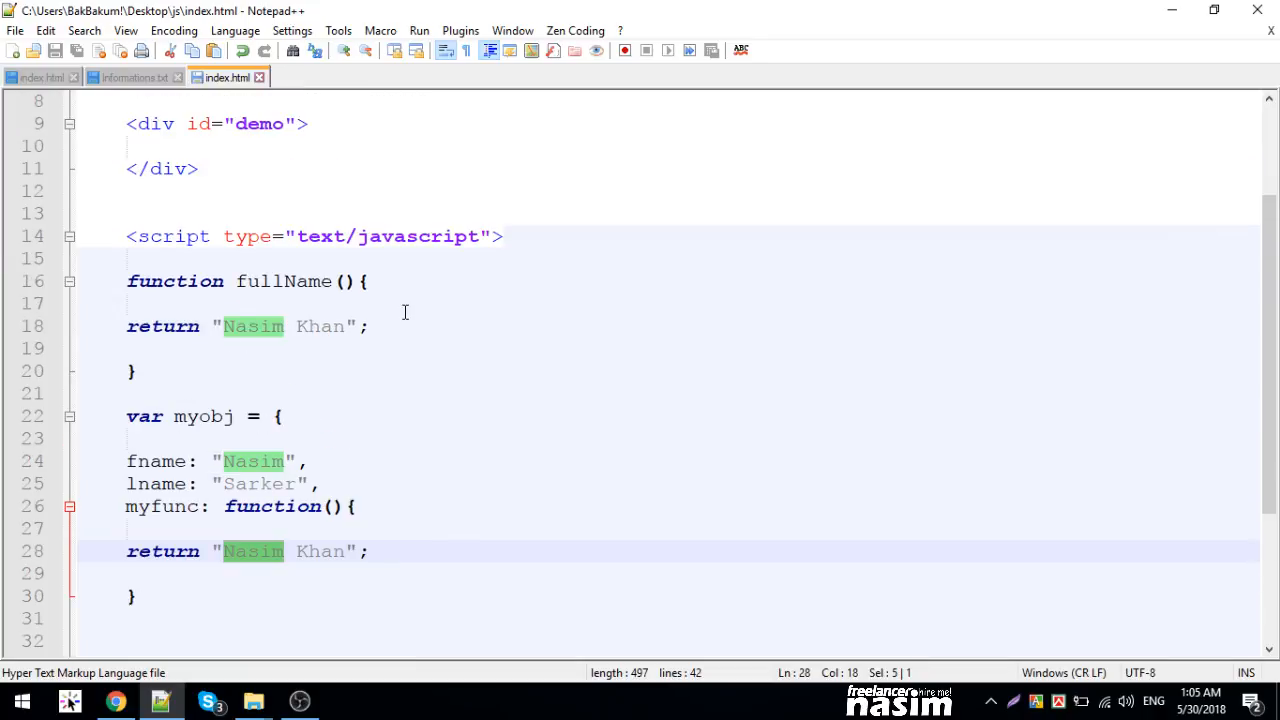
{"action": "left_click", "coordinate": [412, 325]}
{"action": "left_click", "coordinate": [232, 300]}
{"action": "type", "text": "var"}
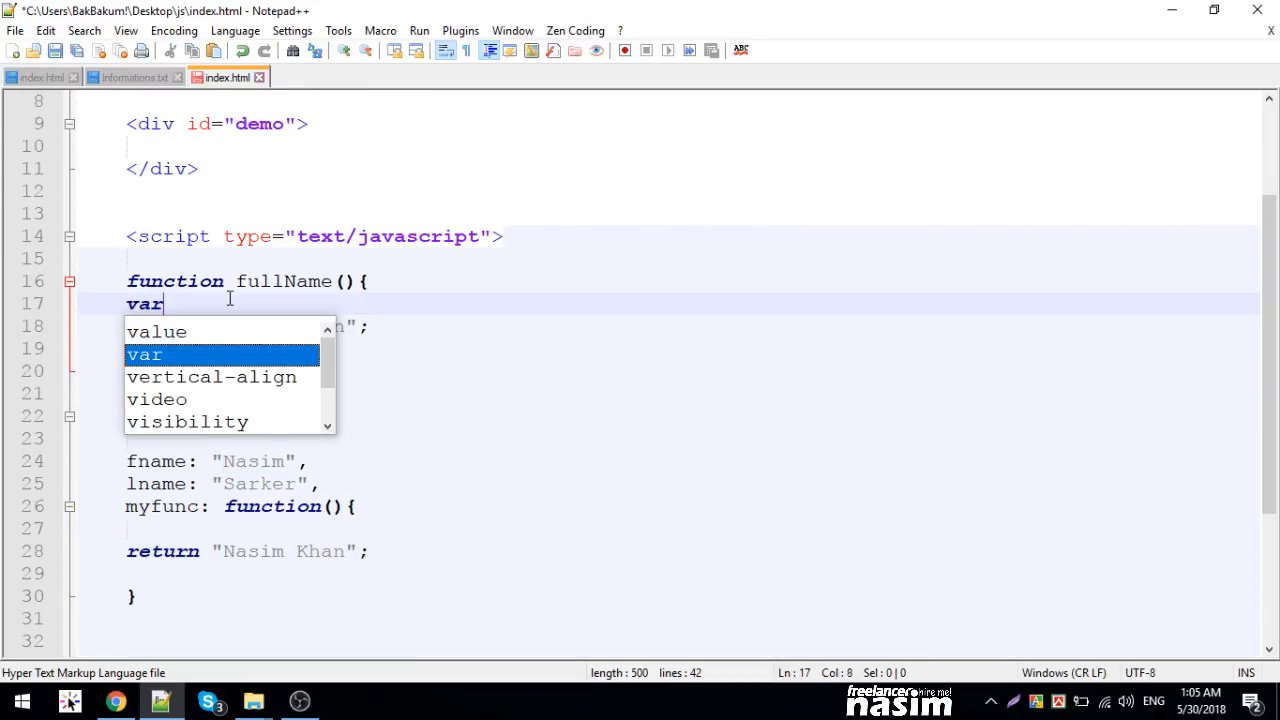
{"action": "type", "text": " x =\"\""}
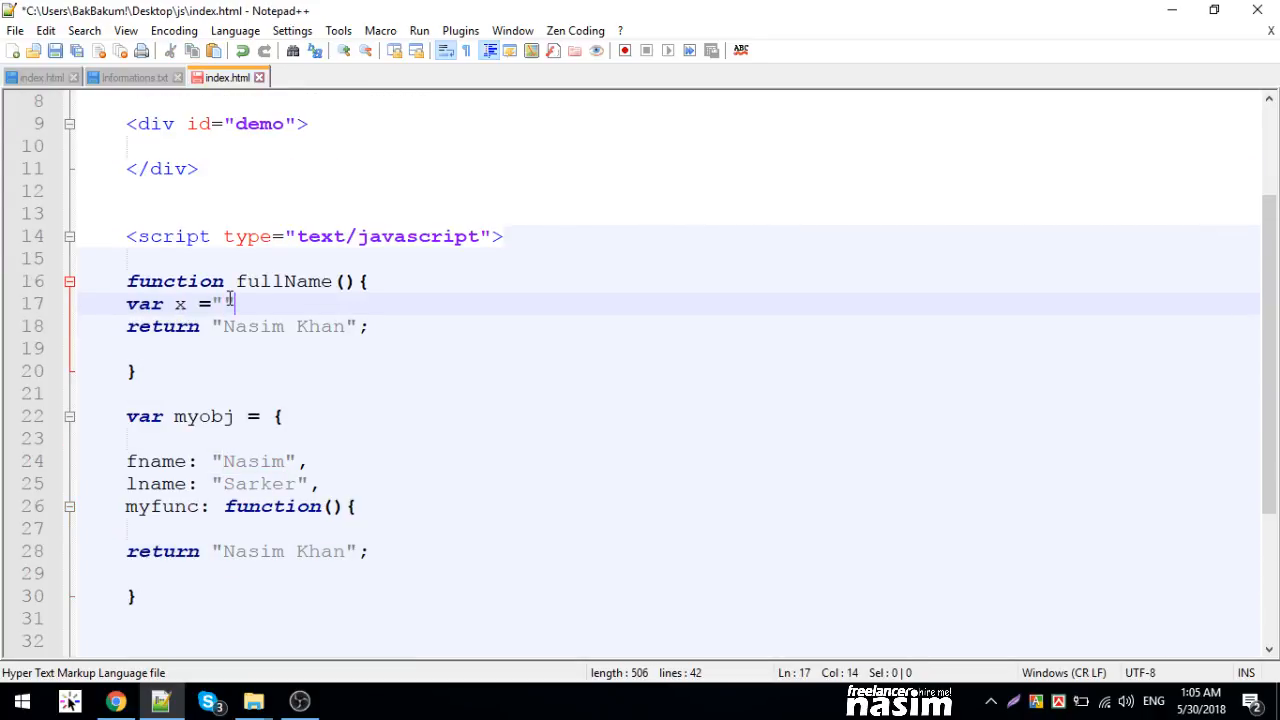
{"action": "type", "text": ";"}
- Set var x = "Nasim" and make fullName return x instead of the Nasim Khan string, saving
{"action": "key", "text": "Left"}
{"action": "key", "text": "Left"}
{"action": "type", "text": "N"}
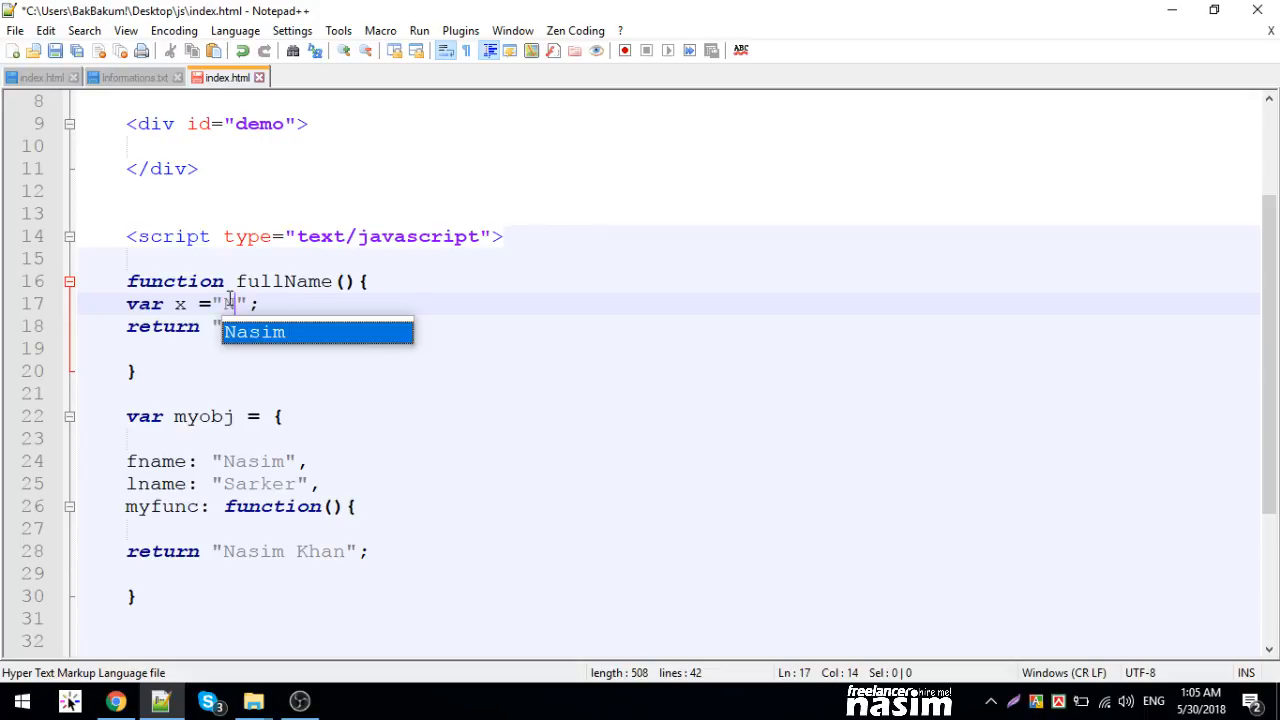
{"action": "type", "text": "asim"}
{"action": "key", "text": "ctrl+s"}
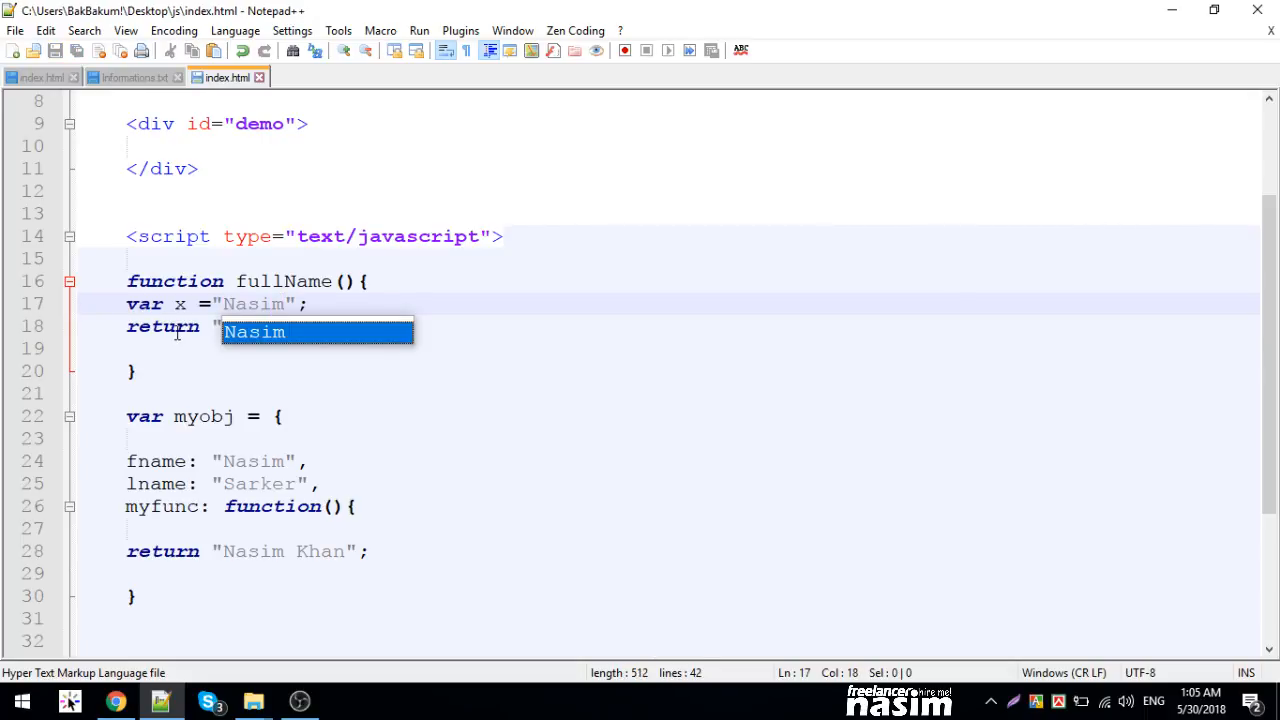
{"action": "left_click", "coordinate": [177, 304]}
{"action": "double_click", "coordinate": [180, 304]}
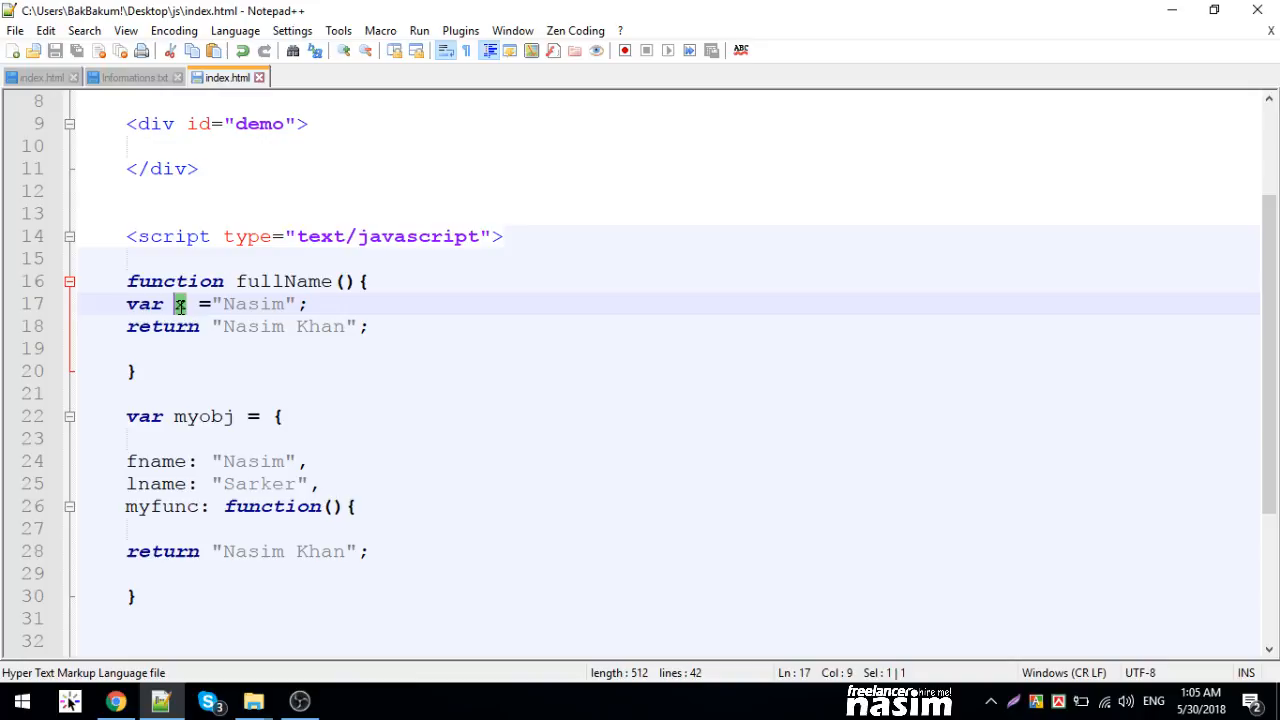
{"action": "key", "text": "ctrl+c"}
{"action": "left_click_drag", "start_coordinate": [212, 327], "coordinate": [356, 327]}
{"action": "key", "text": "ctrl+v"}
{"action": "key", "text": "ctrl+s"}
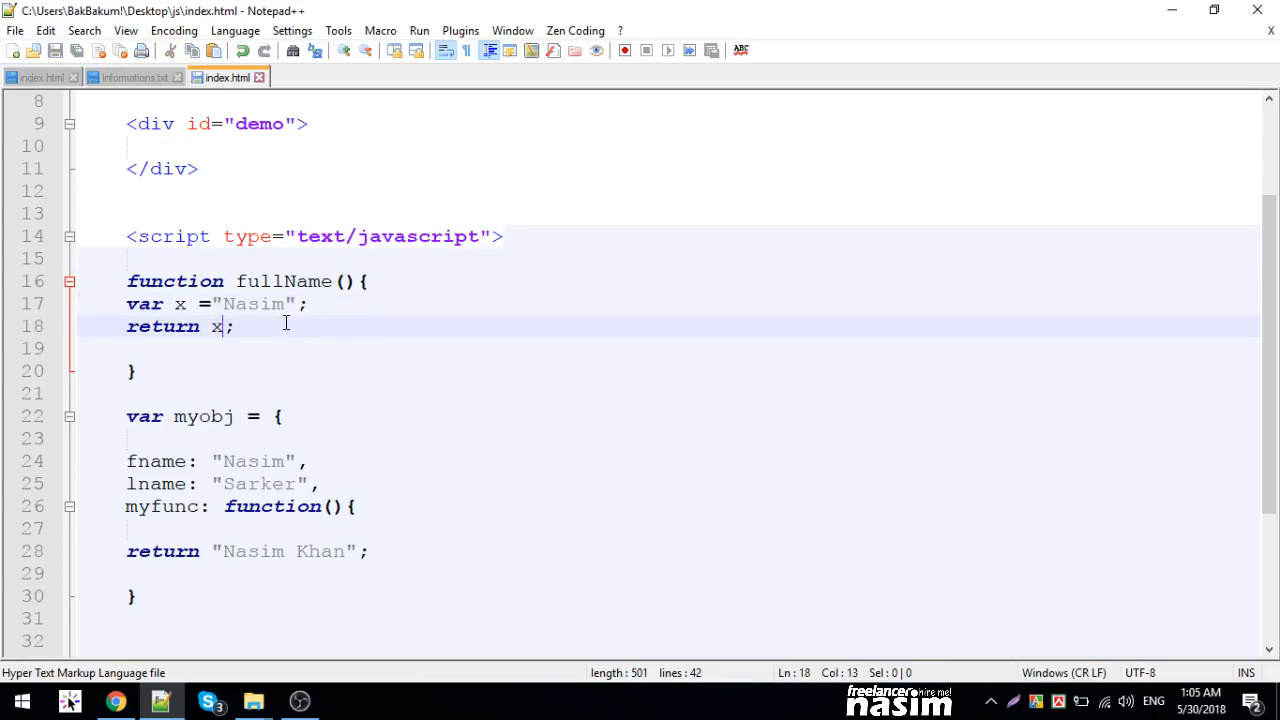
- Replace myobj.myfunc with fullName in the #demo output line and save
{"action": "double_click", "coordinate": [284, 281]}
{"action": "scroll", "coordinate": [634, 336], "scroll_direction": "down", "scroll_amount": 3}
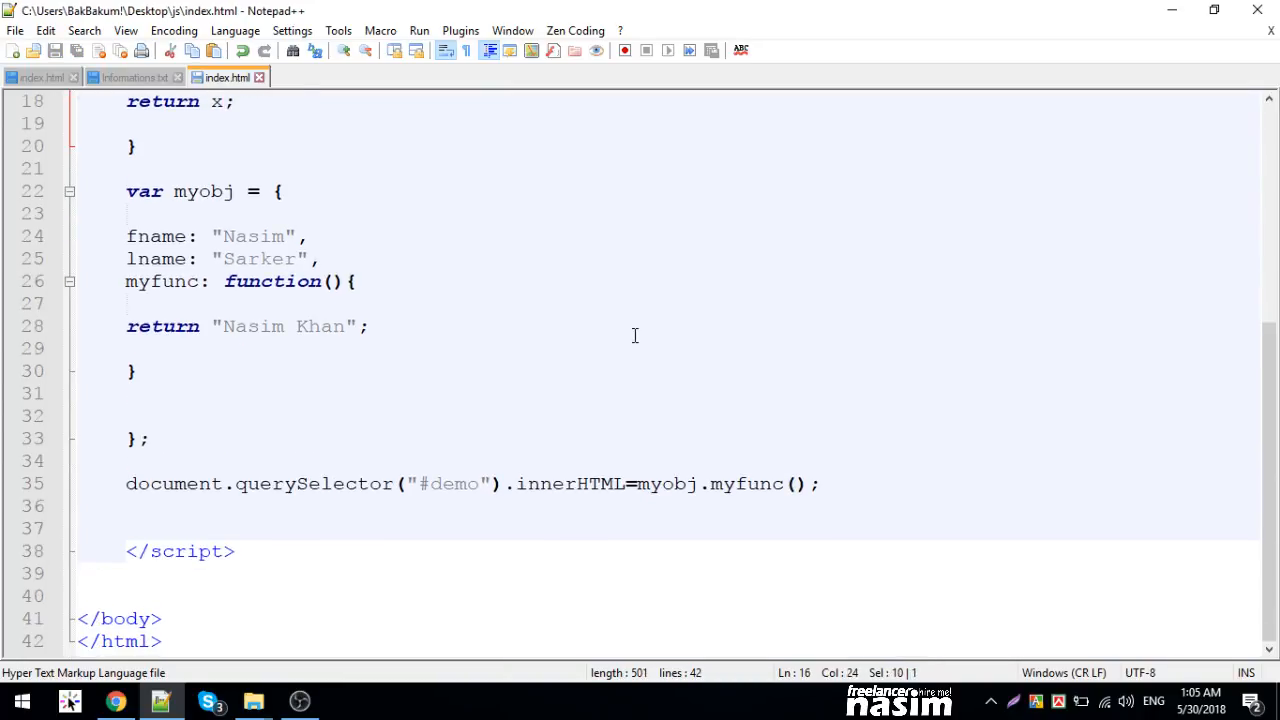
{"action": "left_click_drag", "start_coordinate": [640, 484], "coordinate": [784, 484]}
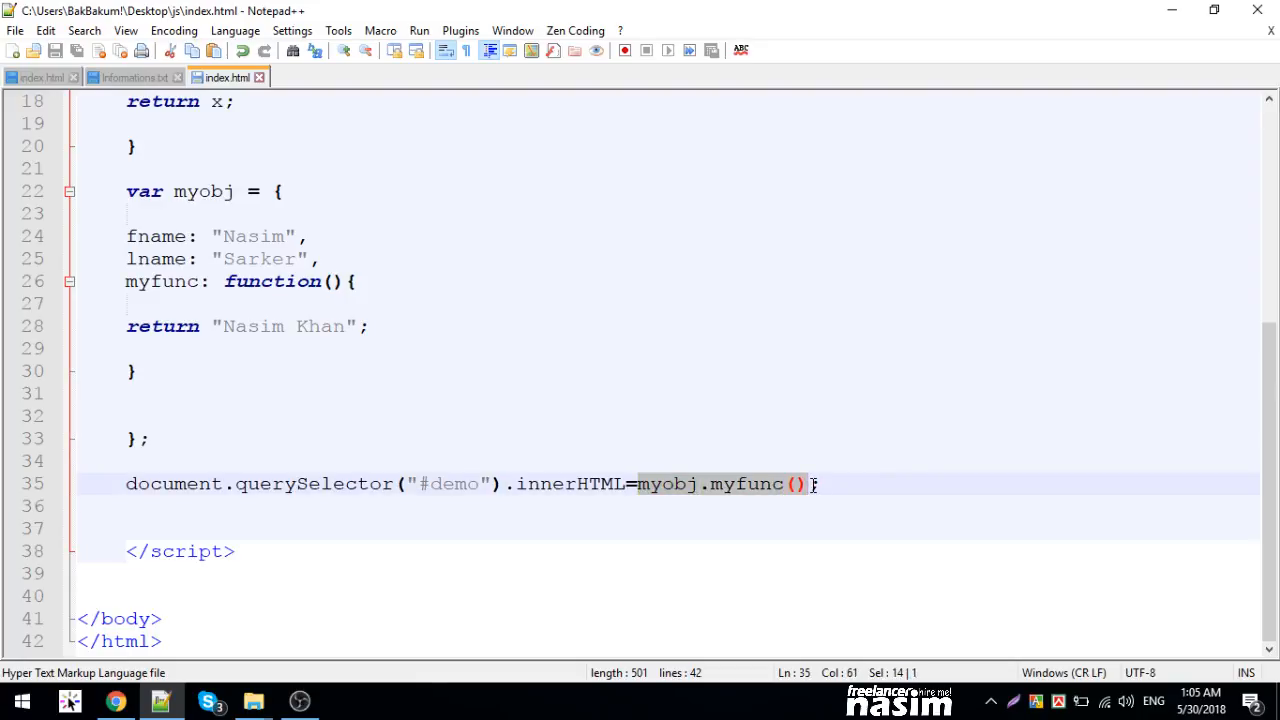
{"action": "key", "text": "ctrl+v"}
{"action": "key", "text": "ctrl+s"}
{"action": "scroll", "coordinate": [255, 295], "scroll_direction": "up", "scroll_amount": 3}
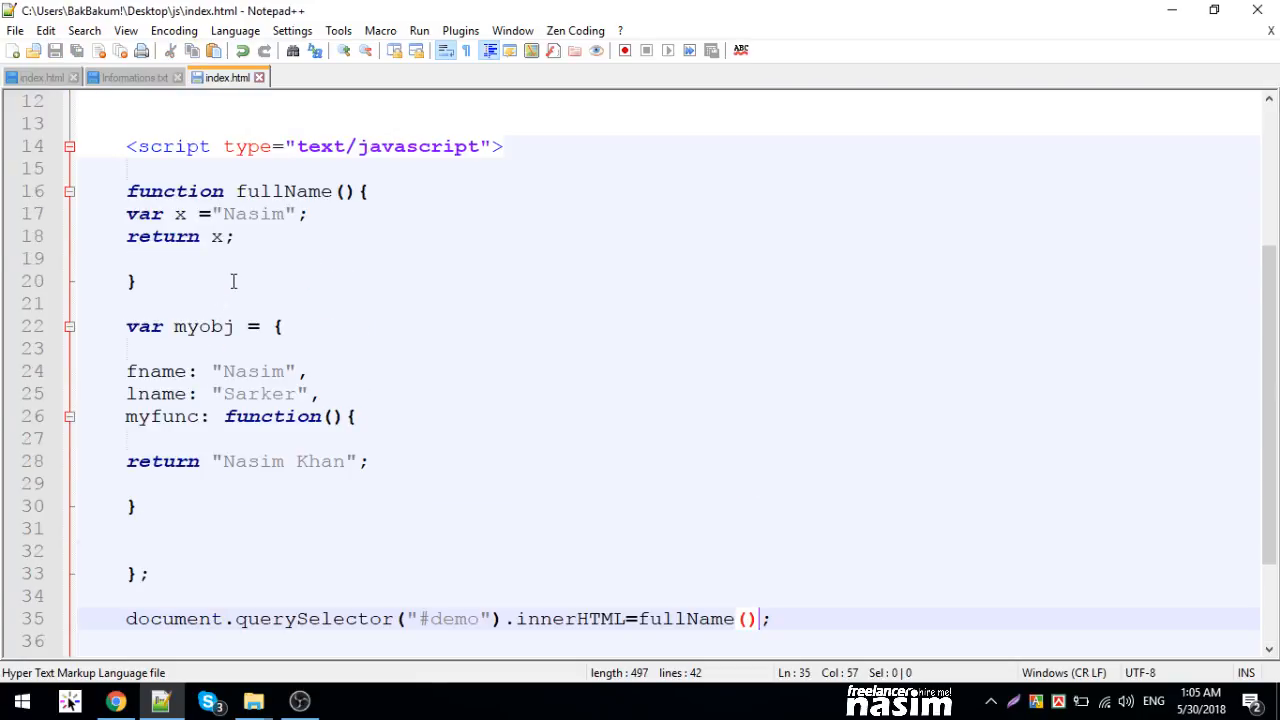
{"action": "mouse_move", "coordinate": [148, 281]}
{"action": "left_mouse_down"}
{"action": "mouse_move", "coordinate": [92, 220]}
{"action": "mouse_move", "coordinate": [128, 191]}
{"action": "left_mouse_up"}
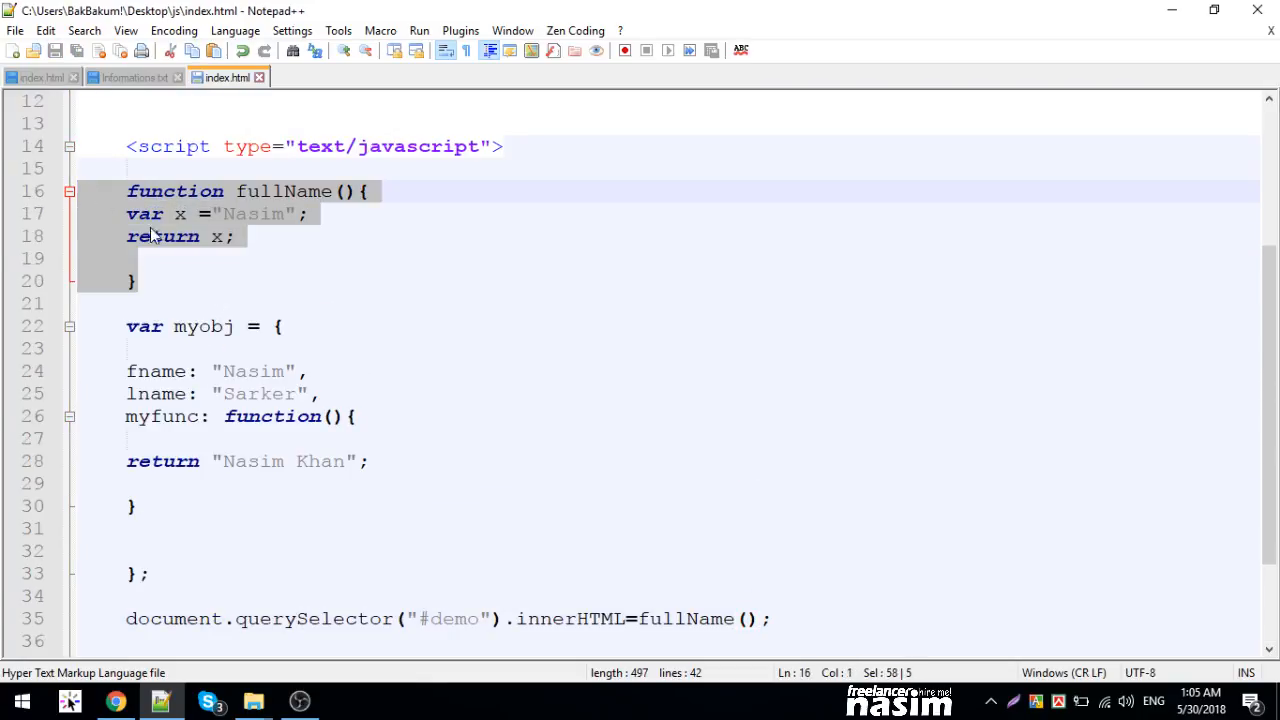
- Review the fullName block: variable x, its Nasim value and the return x line
{"action": "left_click", "coordinate": [184, 213]}
{"action": "double_click", "coordinate": [181, 213]}
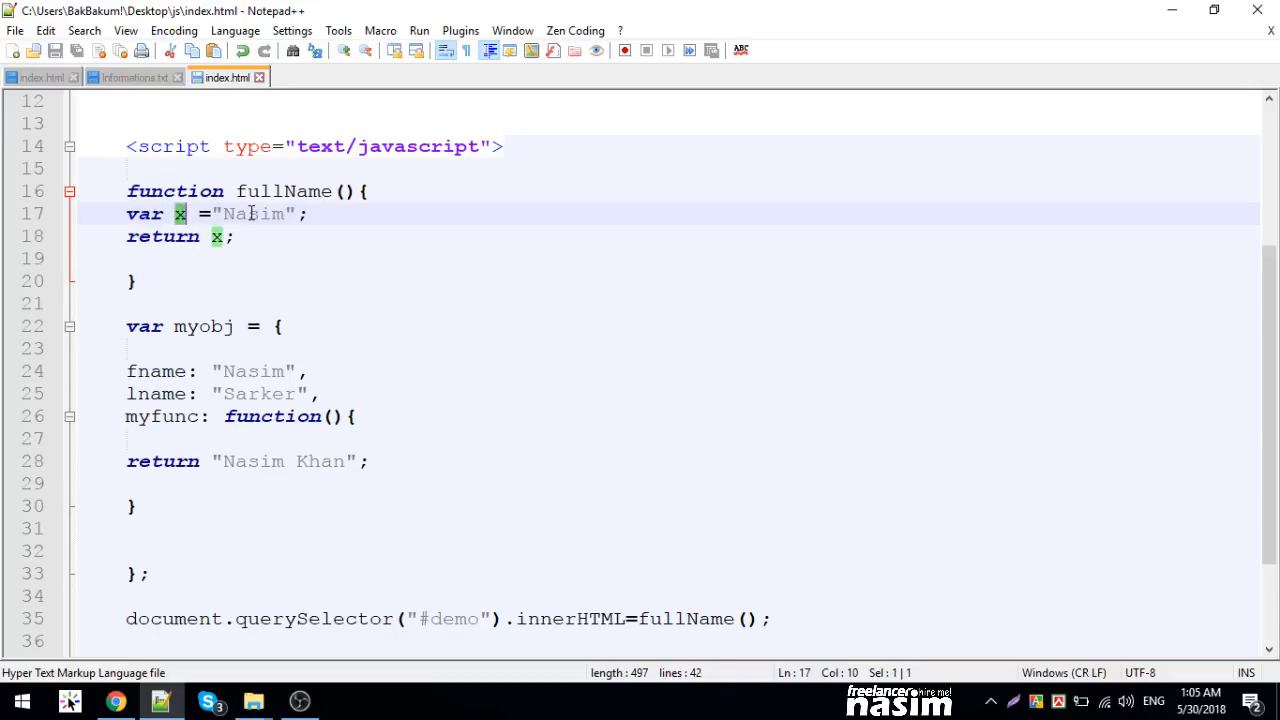
{"action": "double_click", "coordinate": [252, 213]}
{"action": "left_click", "coordinate": [220, 236]}
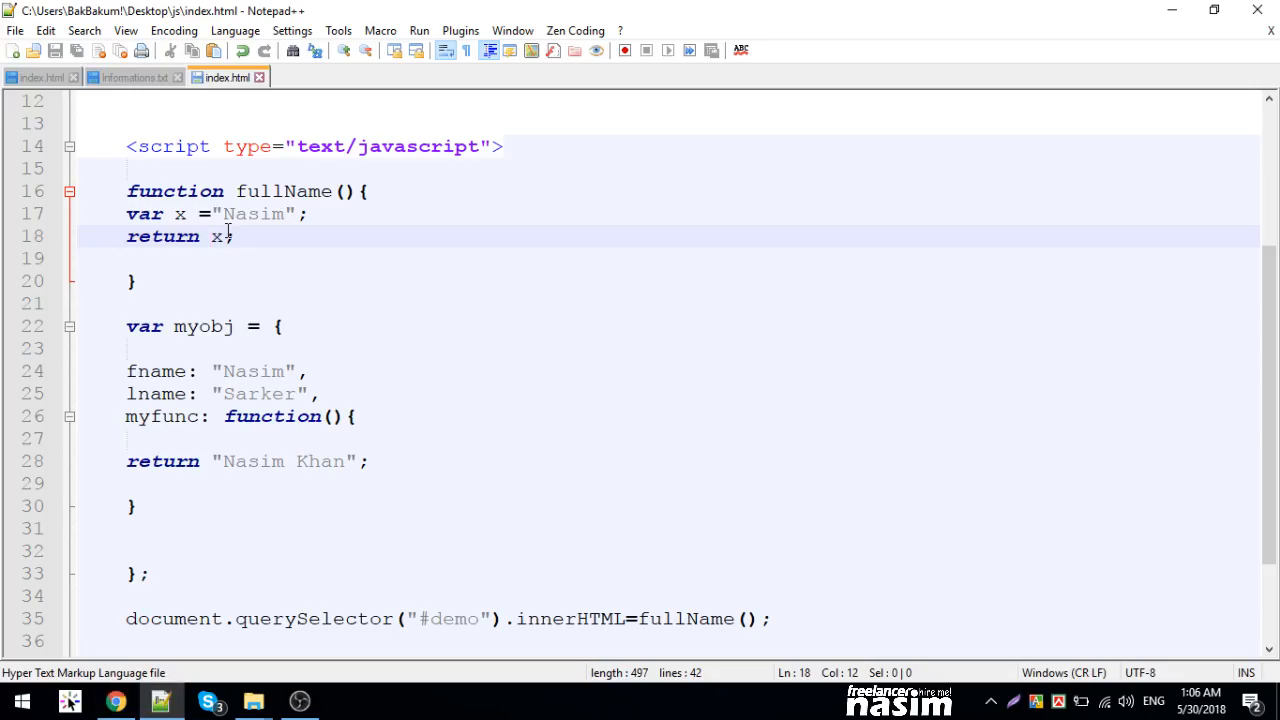
{"action": "scroll", "coordinate": [165, 298], "scroll_direction": "down", "scroll_amount": 1}
- Inspect myobj's fname Nasim and lname Sarker properties against the Nasim in myfunc's return string
{"action": "double_click", "coordinate": [150, 326]}
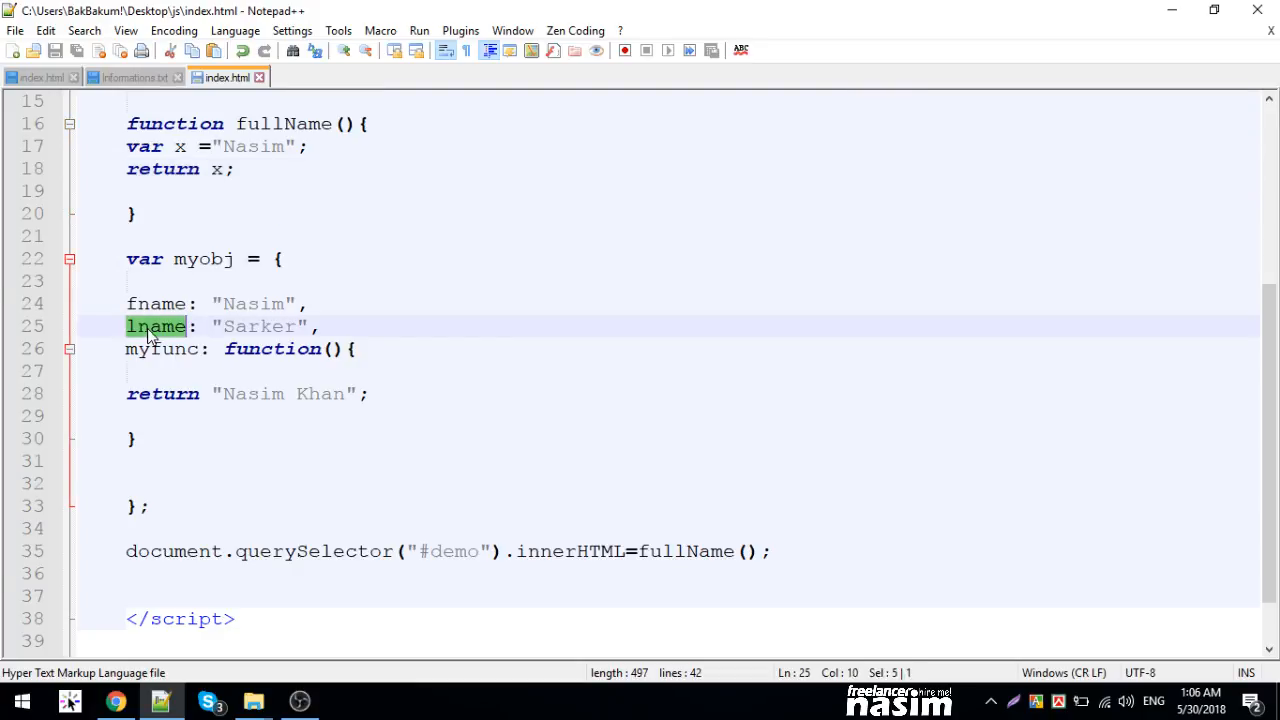
{"action": "left_click", "coordinate": [150, 326]}
{"action": "double_click", "coordinate": [150, 326]}
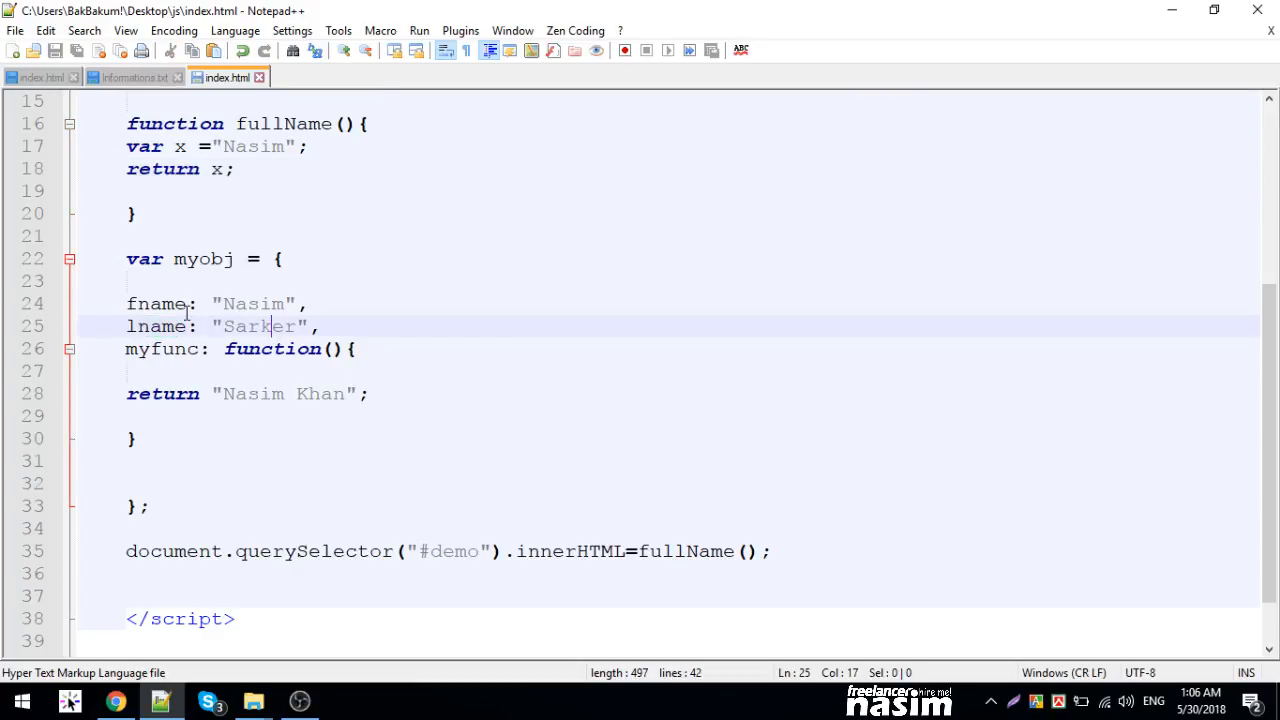
{"action": "double_click", "coordinate": [155, 303]}
{"action": "double_click", "coordinate": [262, 304]}
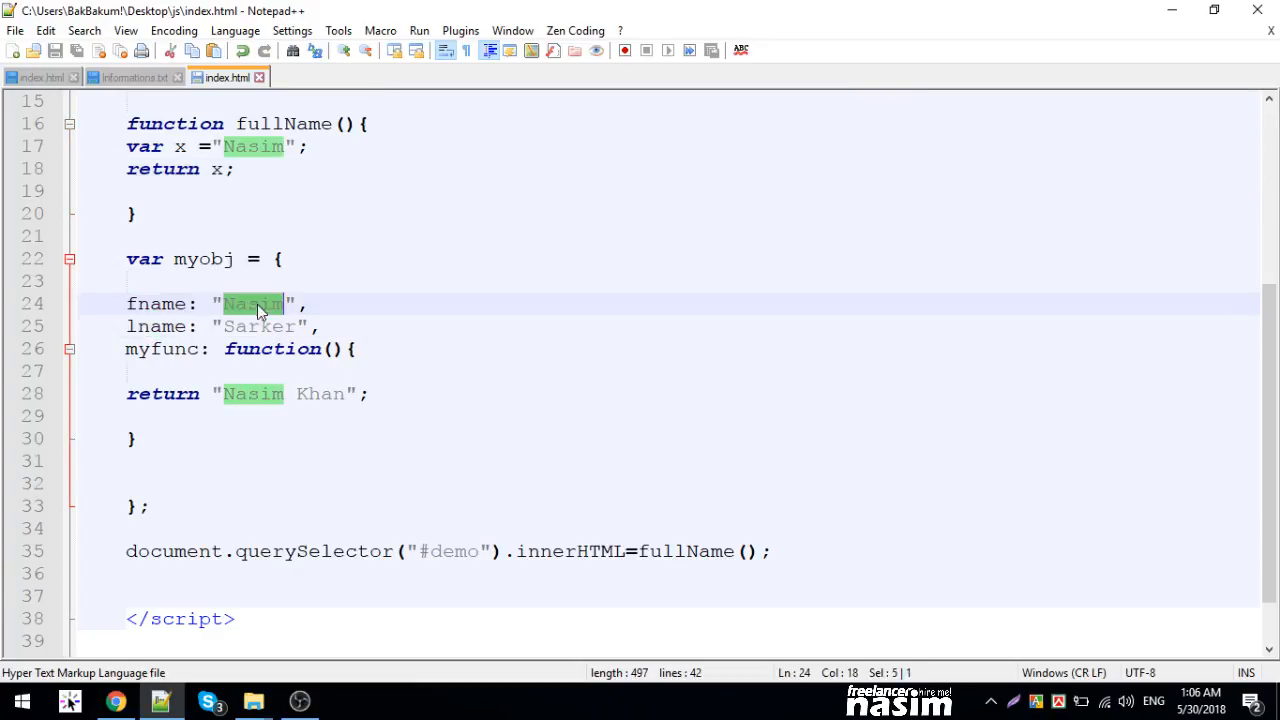
{"action": "left_click", "coordinate": [155, 326]}
{"action": "double_click", "coordinate": [155, 326]}
{"action": "left_click", "coordinate": [264, 326]}
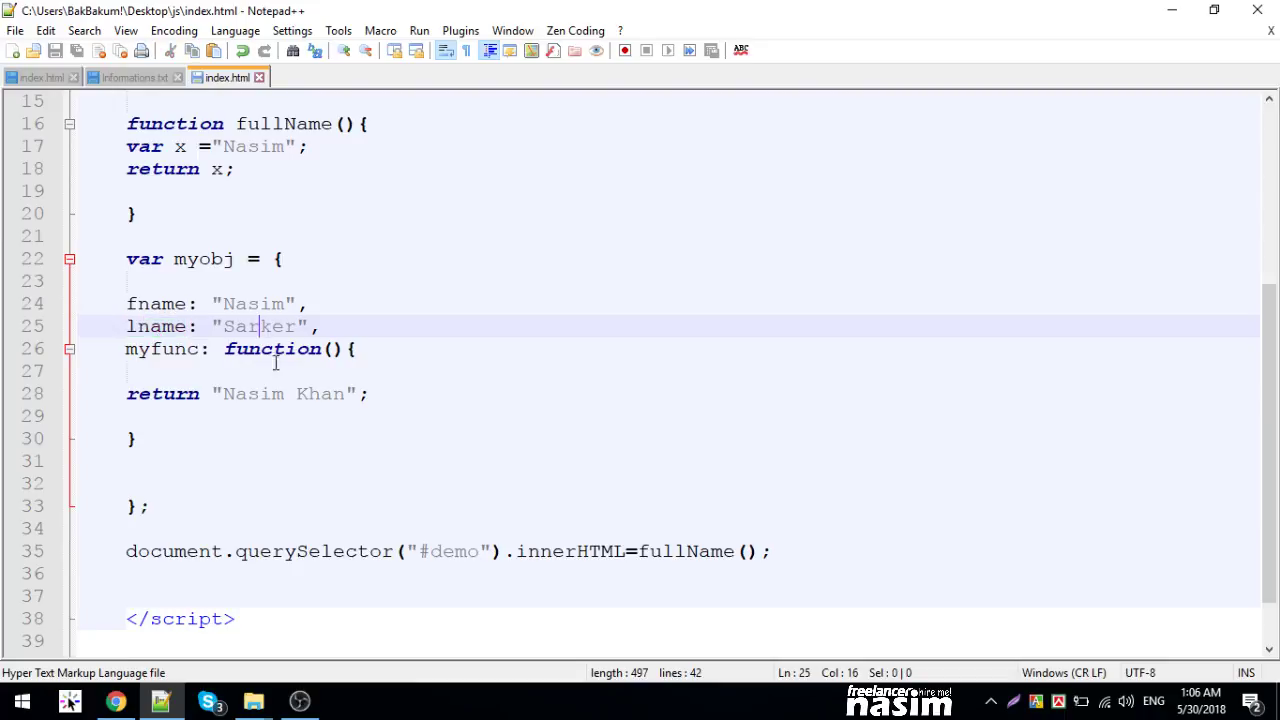
{"action": "left_click", "coordinate": [170, 304]}
{"action": "triple_click", "coordinate": [165, 304]}
{"action": "double_click", "coordinate": [255, 393]}
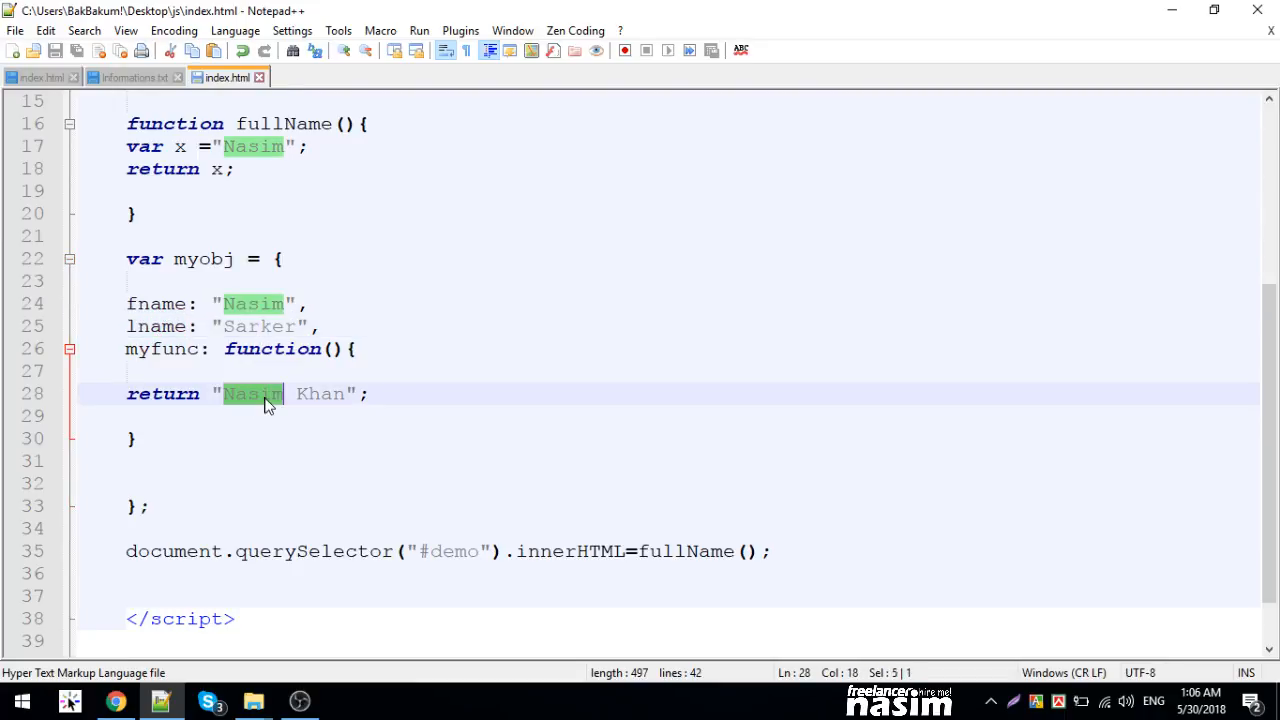
{"action": "left_click", "coordinate": [257, 304]}
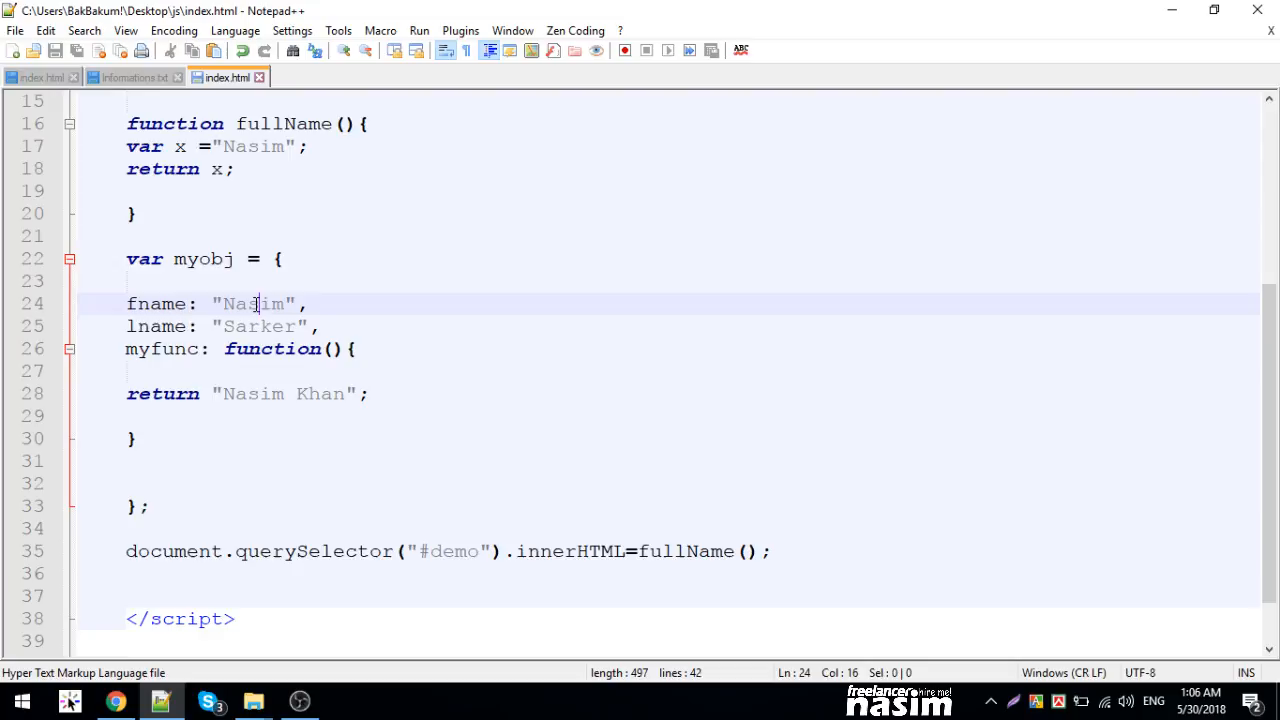
{"action": "left_click", "coordinate": [262, 393]}
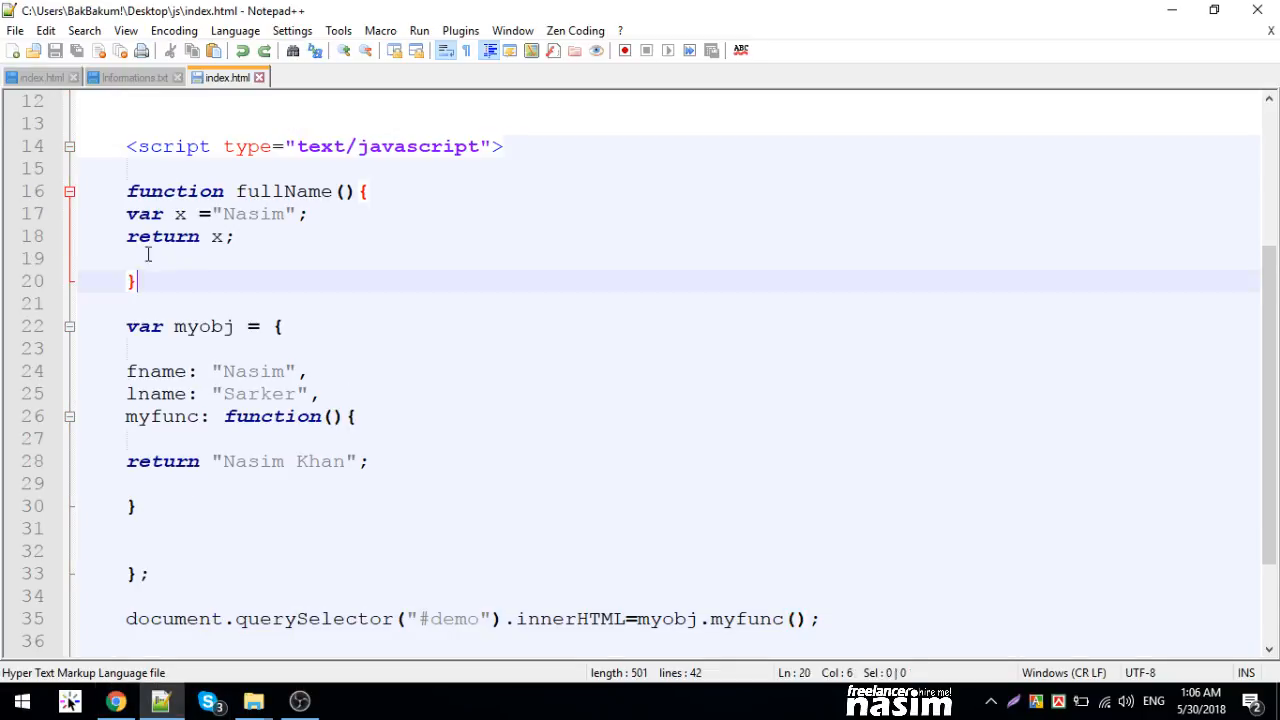
- Delete the fullName function, replace the Nasim Khan return string with fname, save and check the browser
{"action": "left_click_drag", "start_coordinate": [140, 281], "coordinate": [87, 188]}
{"action": "key", "text": "Delete"}
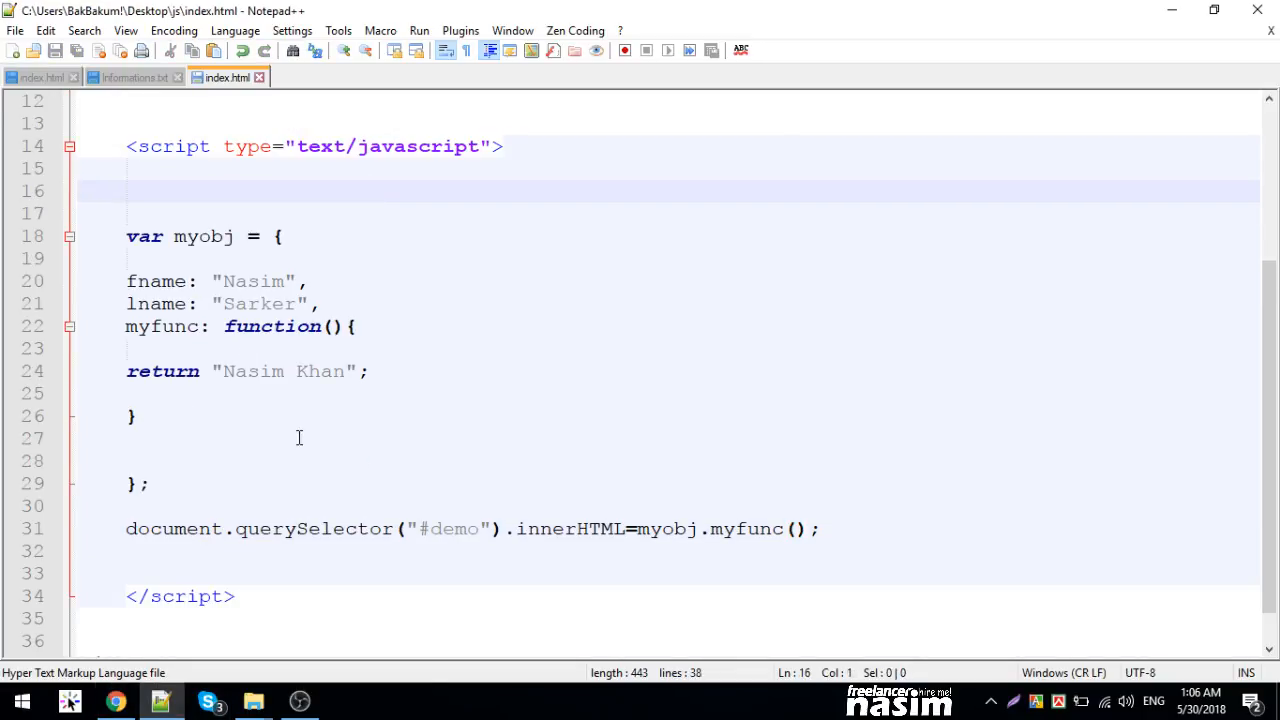
{"action": "left_click", "coordinate": [247, 371]}
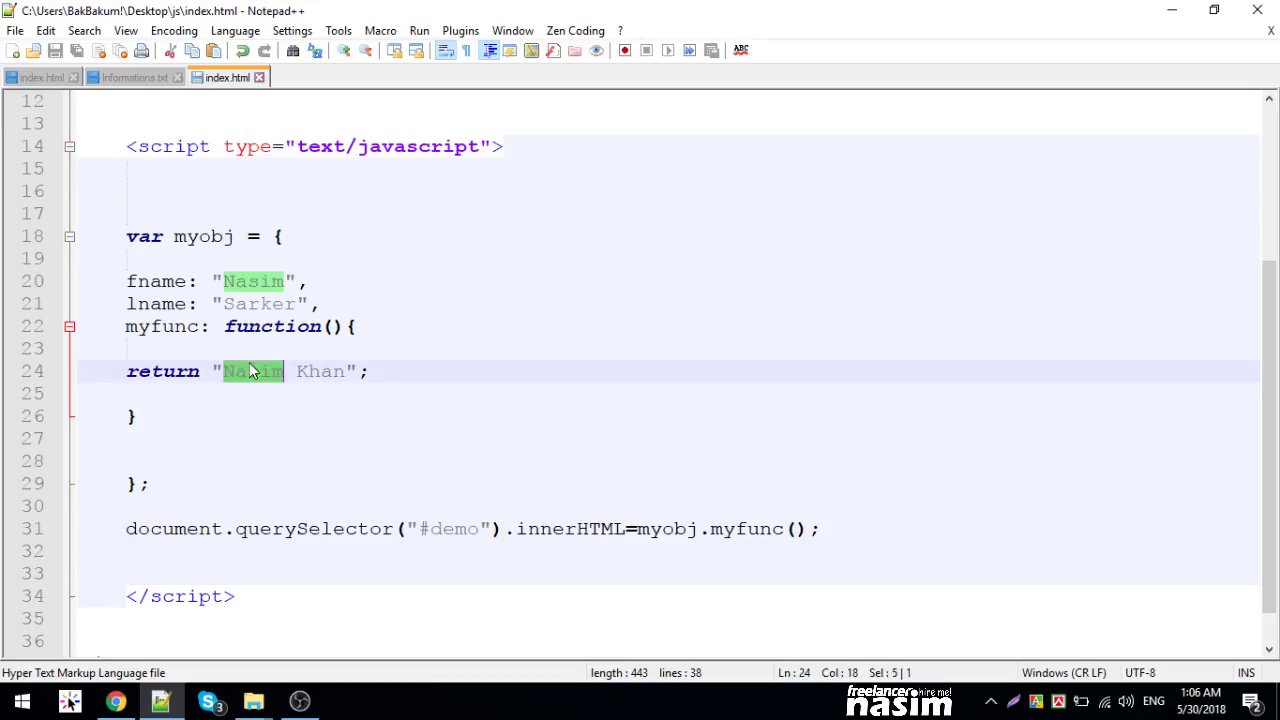
{"action": "double_click", "coordinate": [168, 281]}
{"action": "left_click_drag", "start_coordinate": [212, 371], "coordinate": [356, 371]}
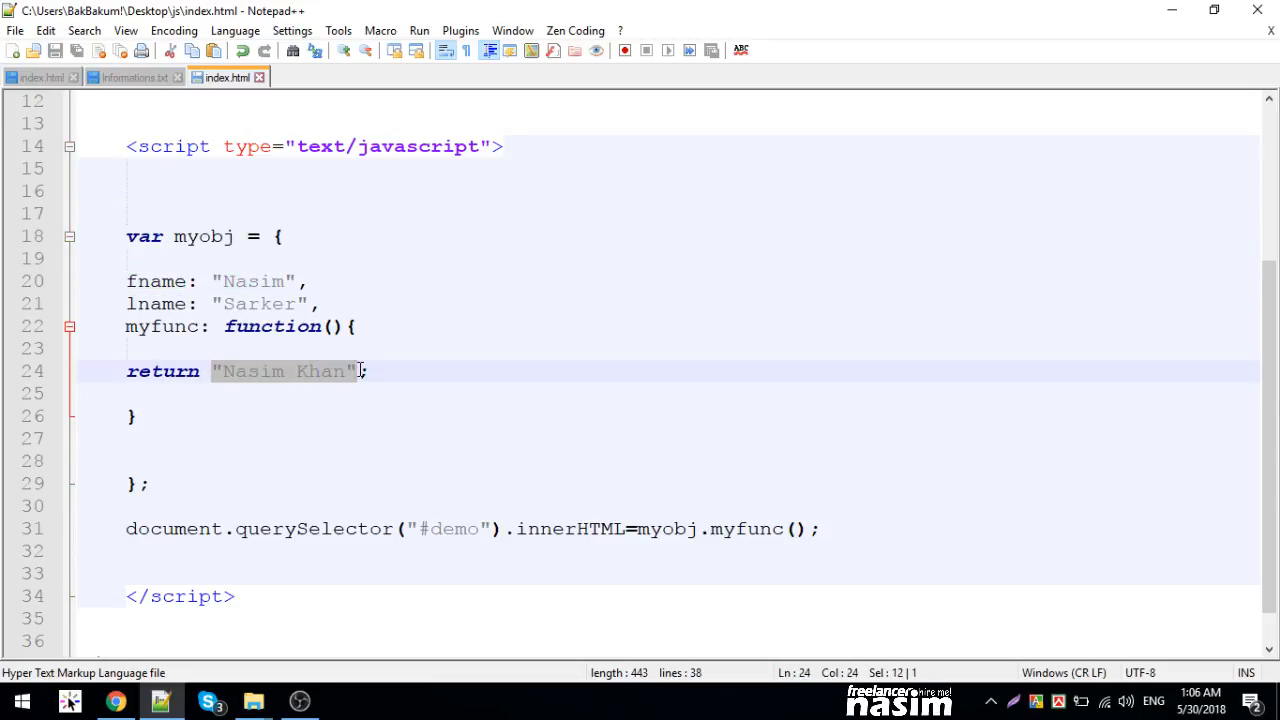
{"action": "type", "text": "fname"}
{"action": "key", "text": "ctrl+s"}
{"action": "left_click", "coordinate": [116, 701]}
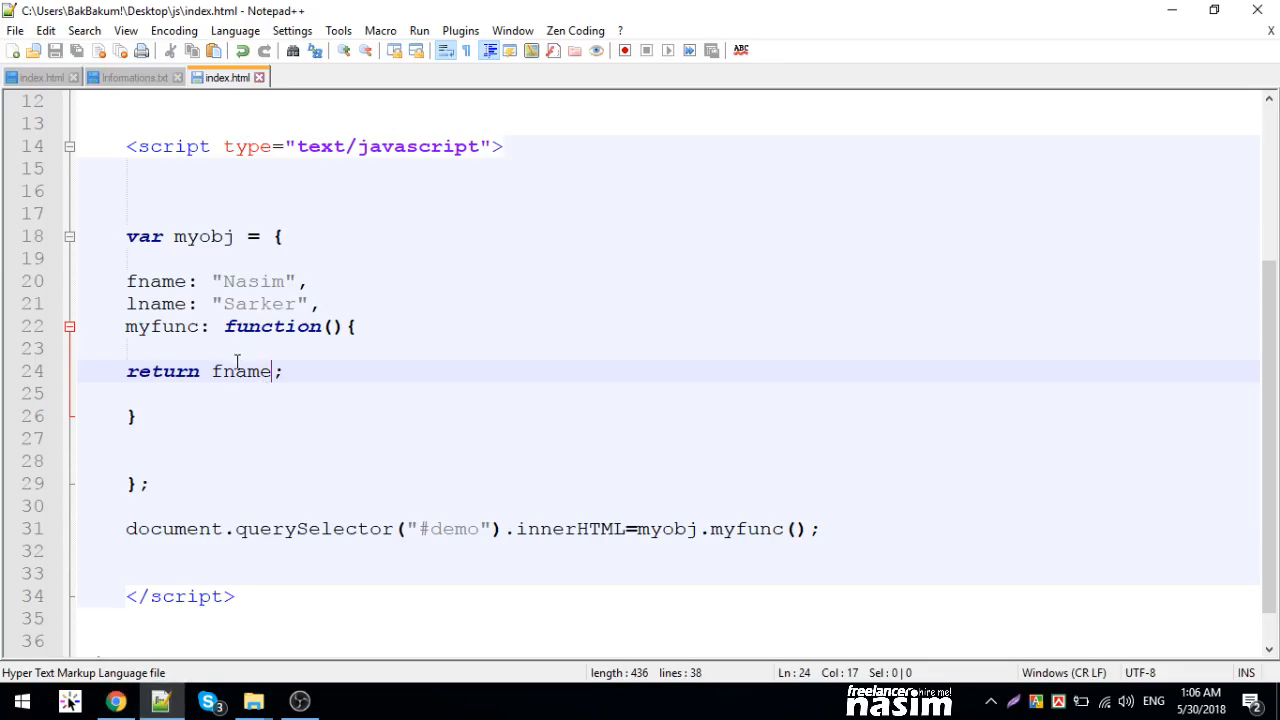
- Prefix fname with this. so myfunc returns this.fname, and save
{"action": "double_click", "coordinate": [240, 371]}
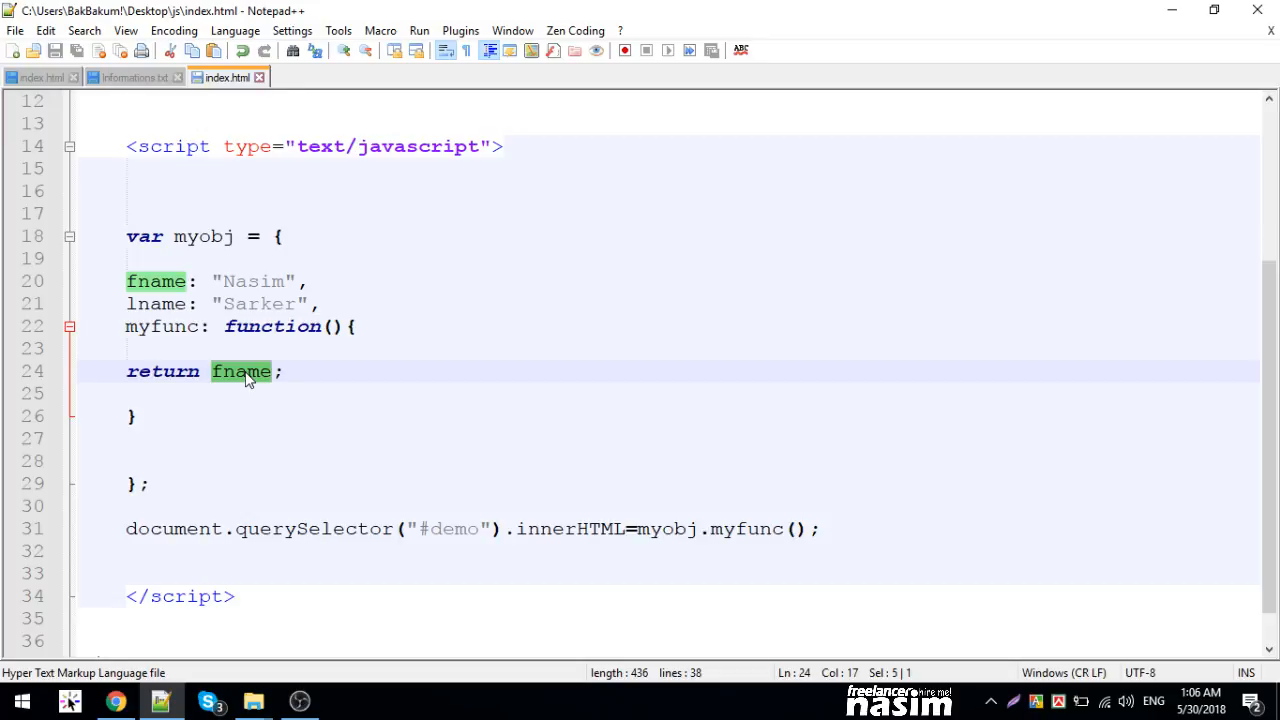
{"action": "double_click", "coordinate": [153, 281]}
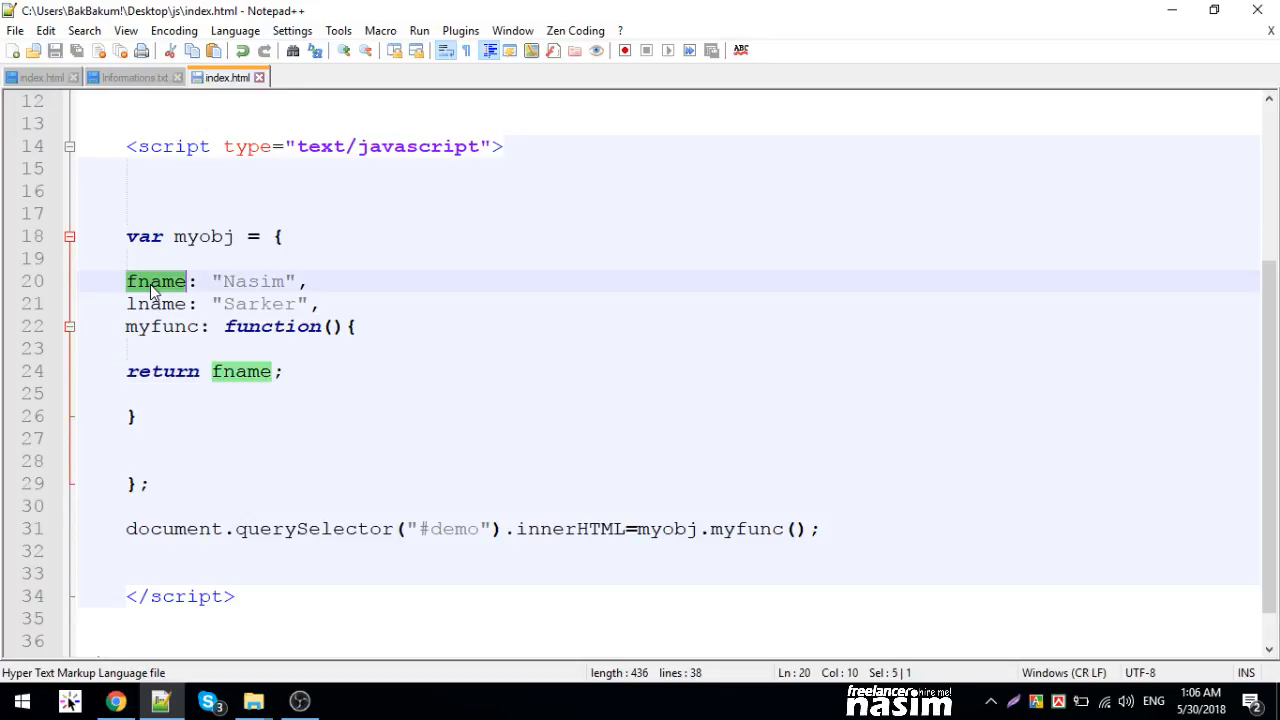
{"action": "double_click", "coordinate": [245, 371]}
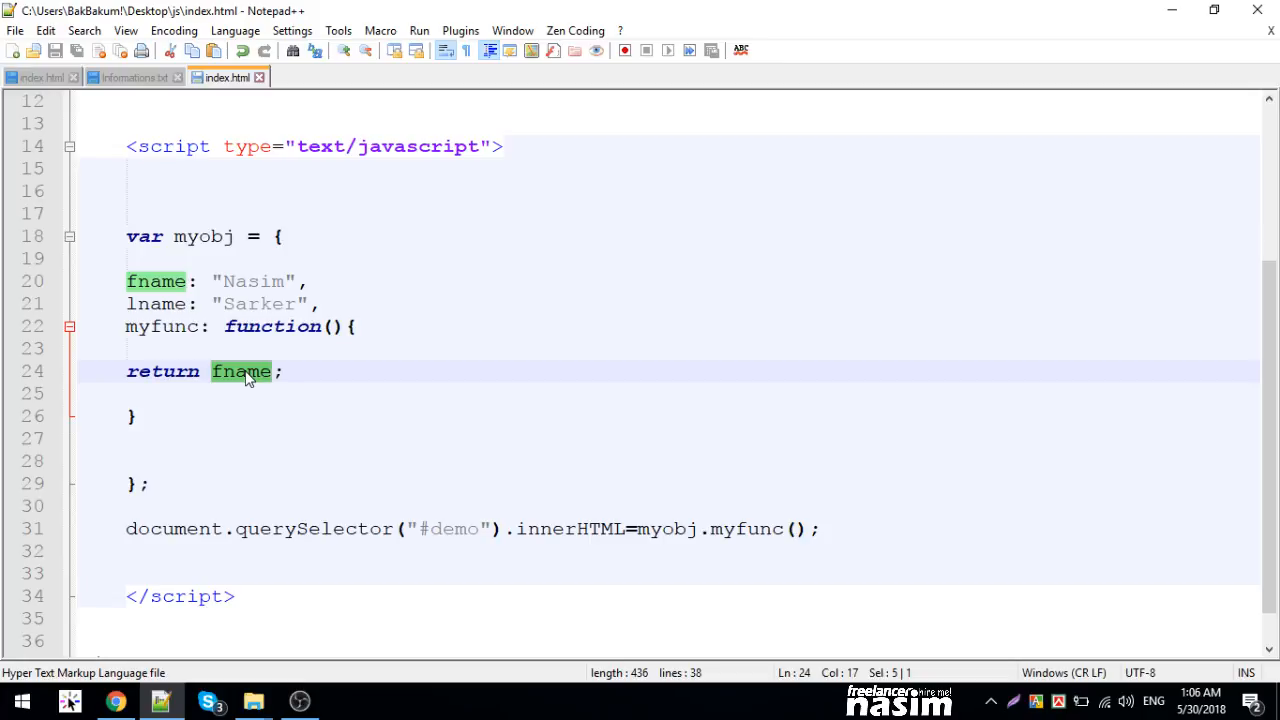
{"action": "left_click", "coordinate": [211, 371]}
{"action": "type", "text": "this."}
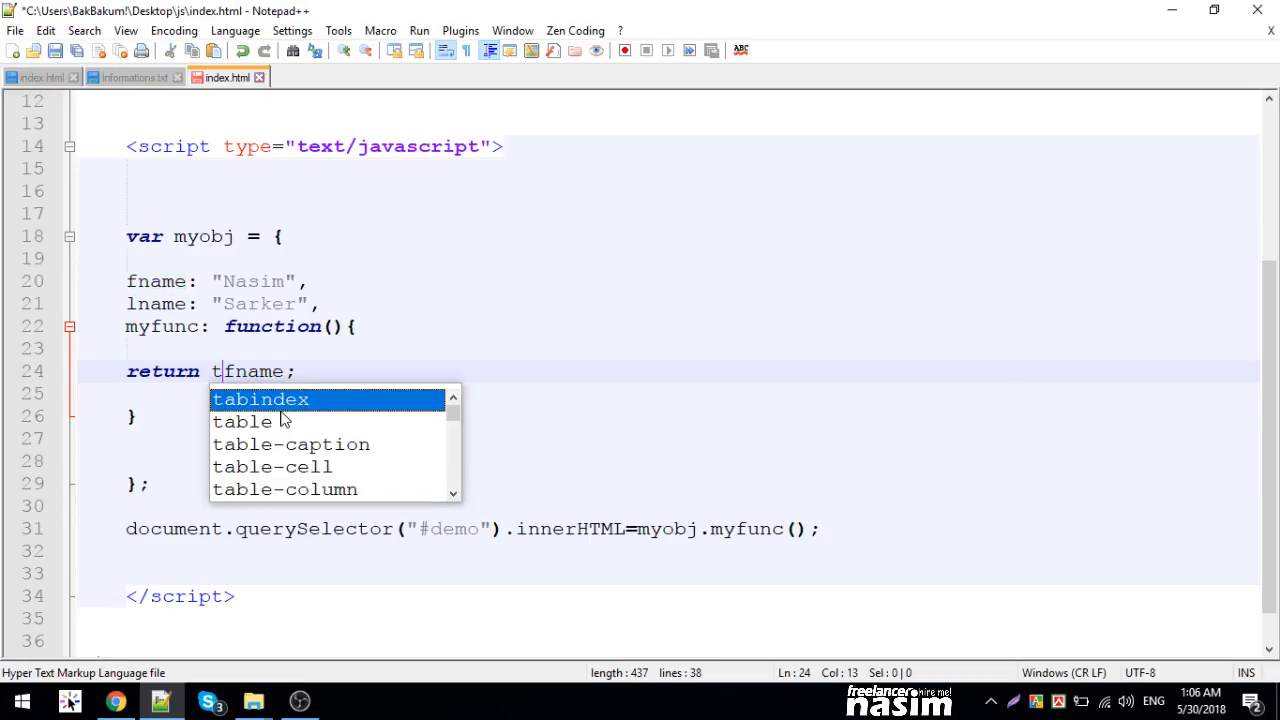
{"action": "type", "text": "his."}
{"action": "key", "text": "ctrl+s"}
{"action": "double_click", "coordinate": [241, 369]}
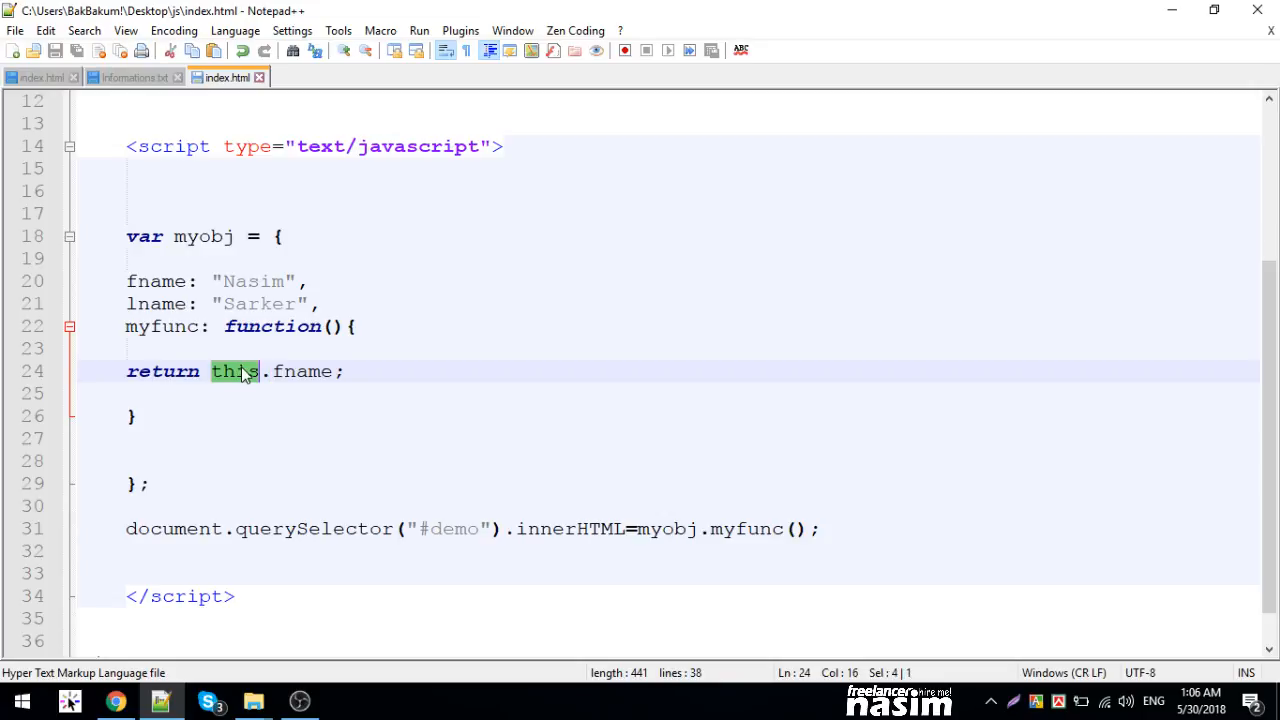
{"action": "double_click", "coordinate": [304, 378]}
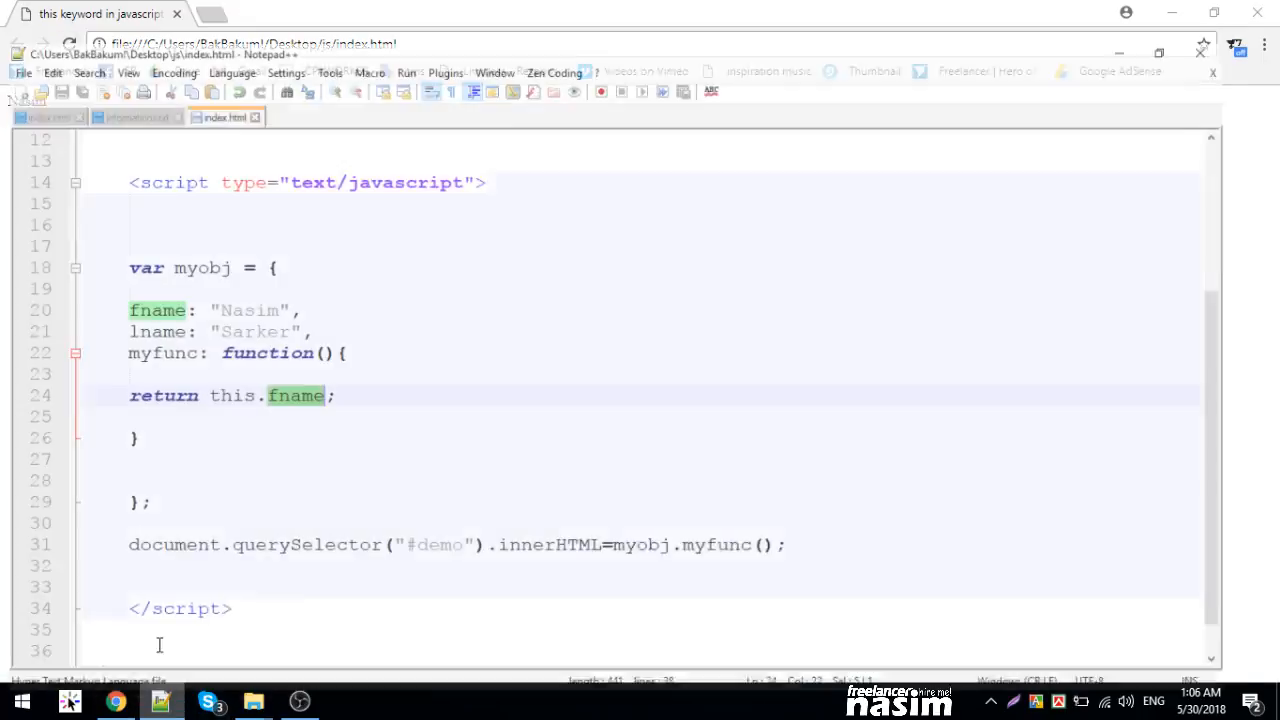
- Select the lname property in myobj after checking the page in Chrome
{"action": "double_click", "coordinate": [165, 304]}
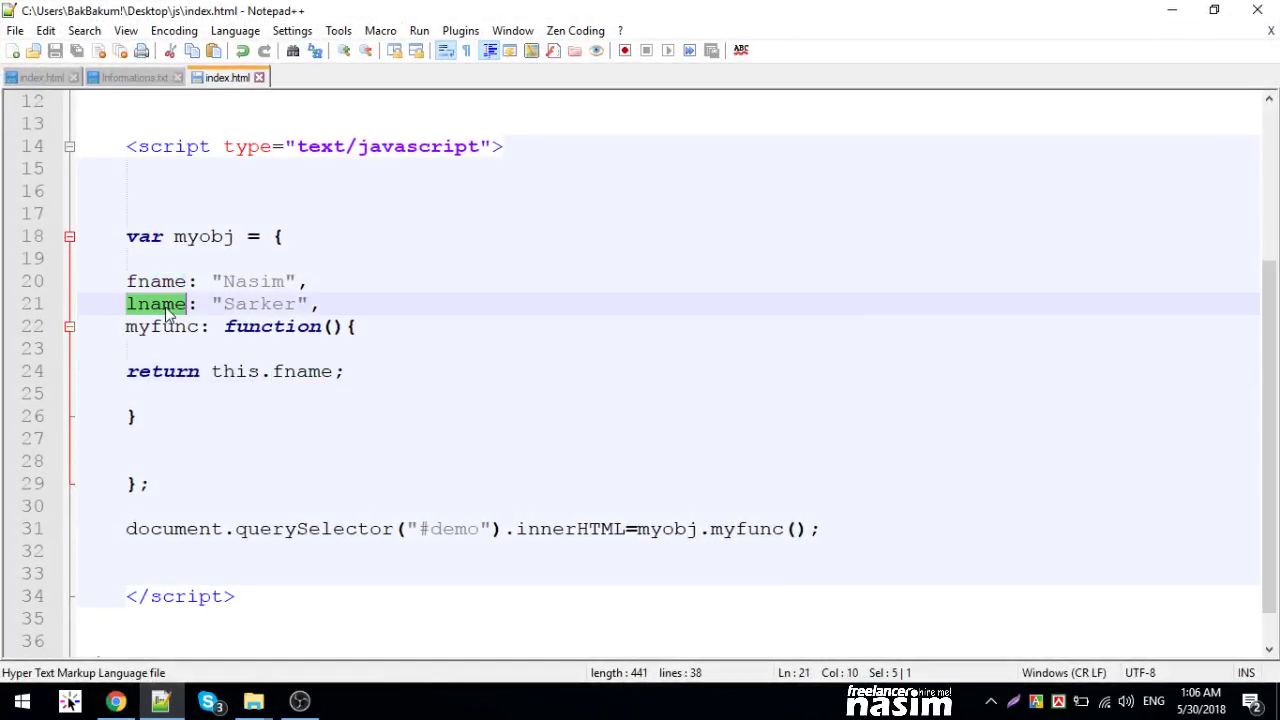
- Extend the return to this.fname + " " + this.lname, fixing the typos, and save
{"action": "left_click", "coordinate": [380, 375]}
{"action": "key", "text": "Return"}
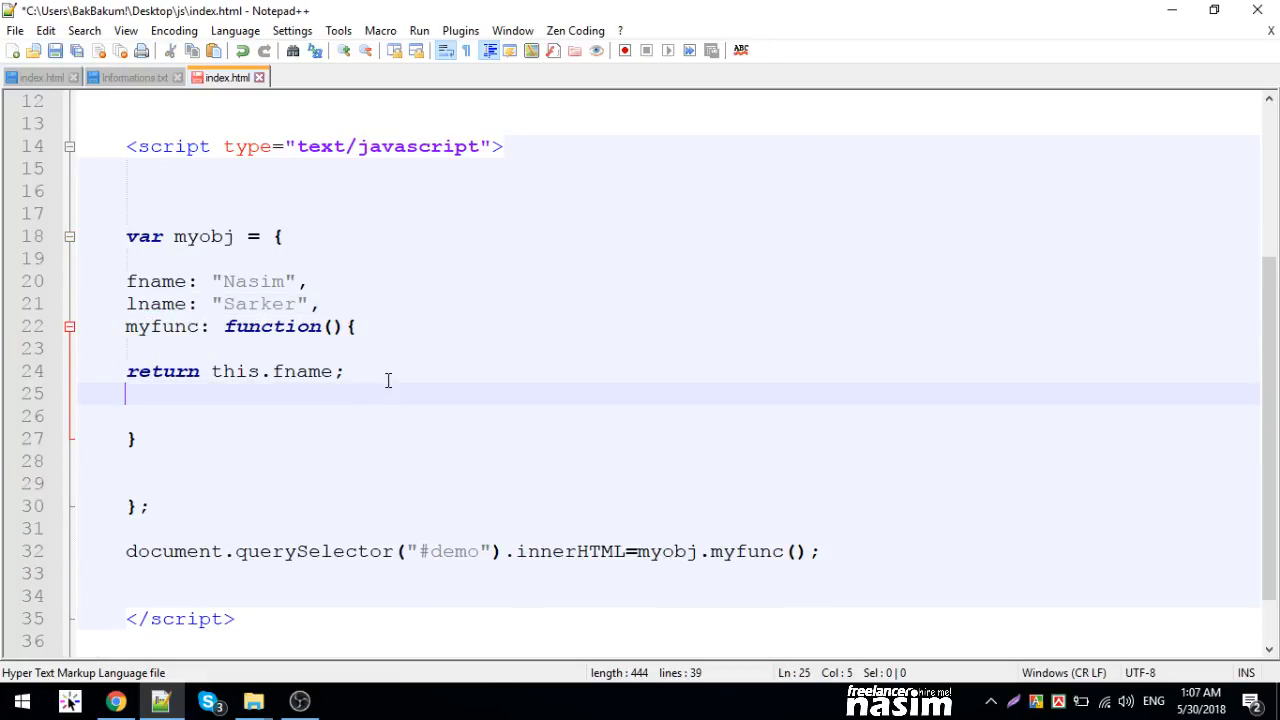
{"action": "key", "text": "BackSpace"}
{"action": "left_click", "coordinate": [333, 371]}
{"action": "type", "text": "+"}
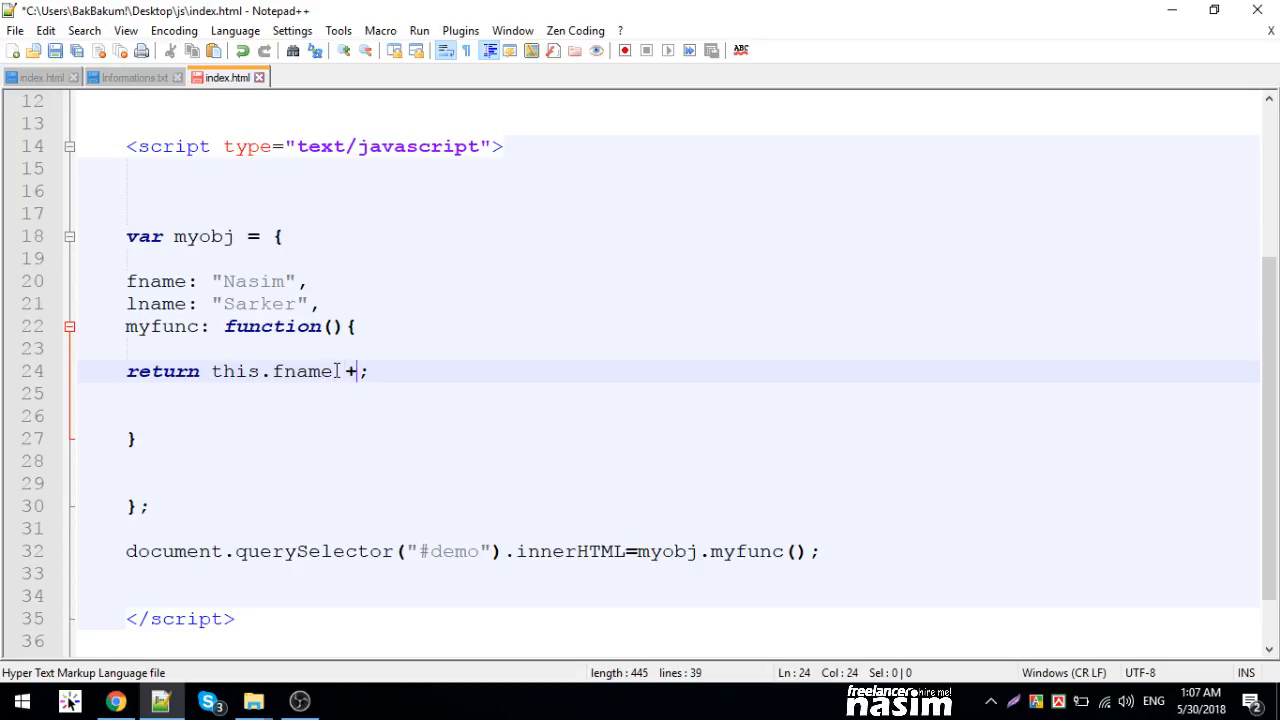
{"action": "key", "text": "BackSpace"}
{"action": "type", "text": "+\"\""}
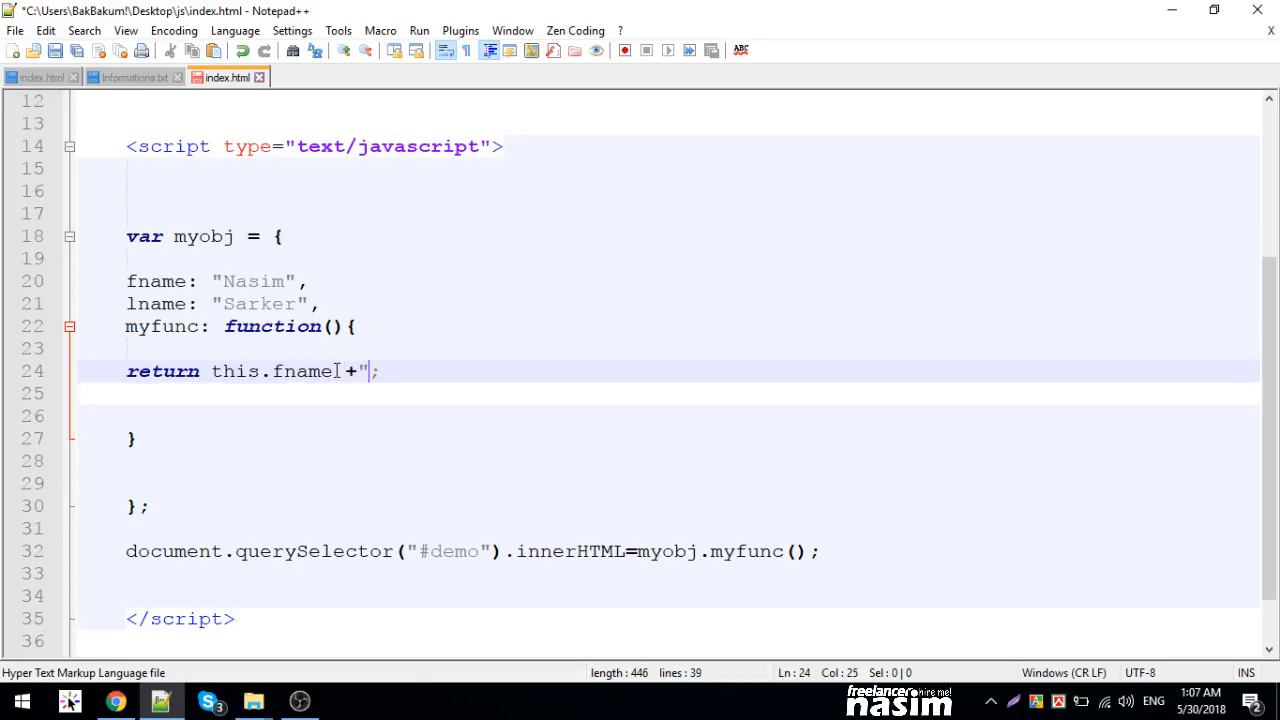
{"action": "key", "text": "Up"}
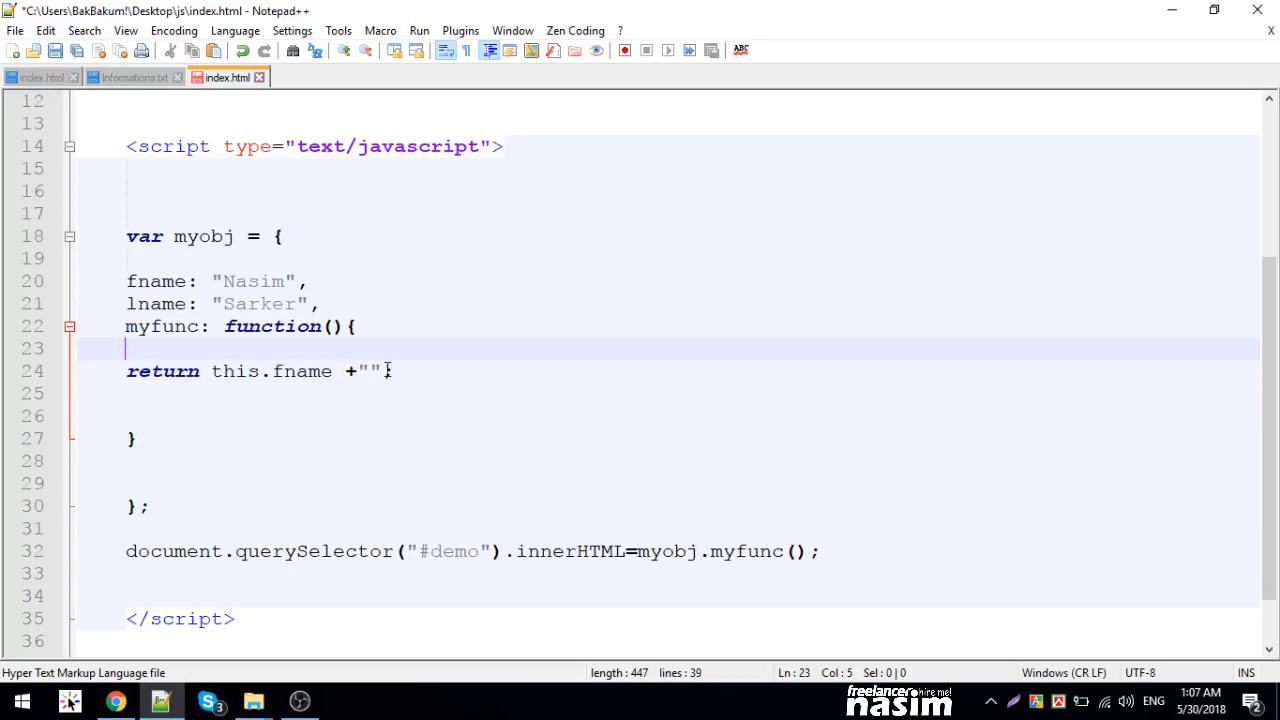
{"action": "left_click", "coordinate": [374, 371]}
{"action": "type", "text": "\"+"}
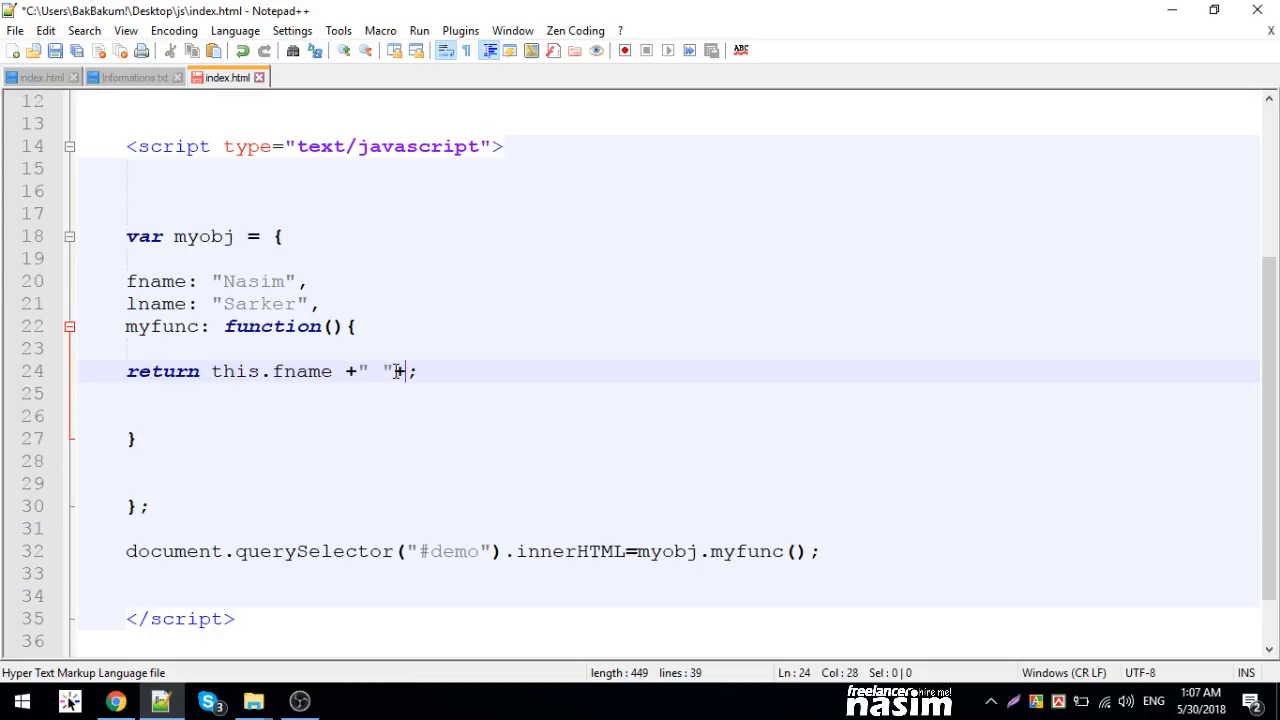
{"action": "type", "text": " this.l"}
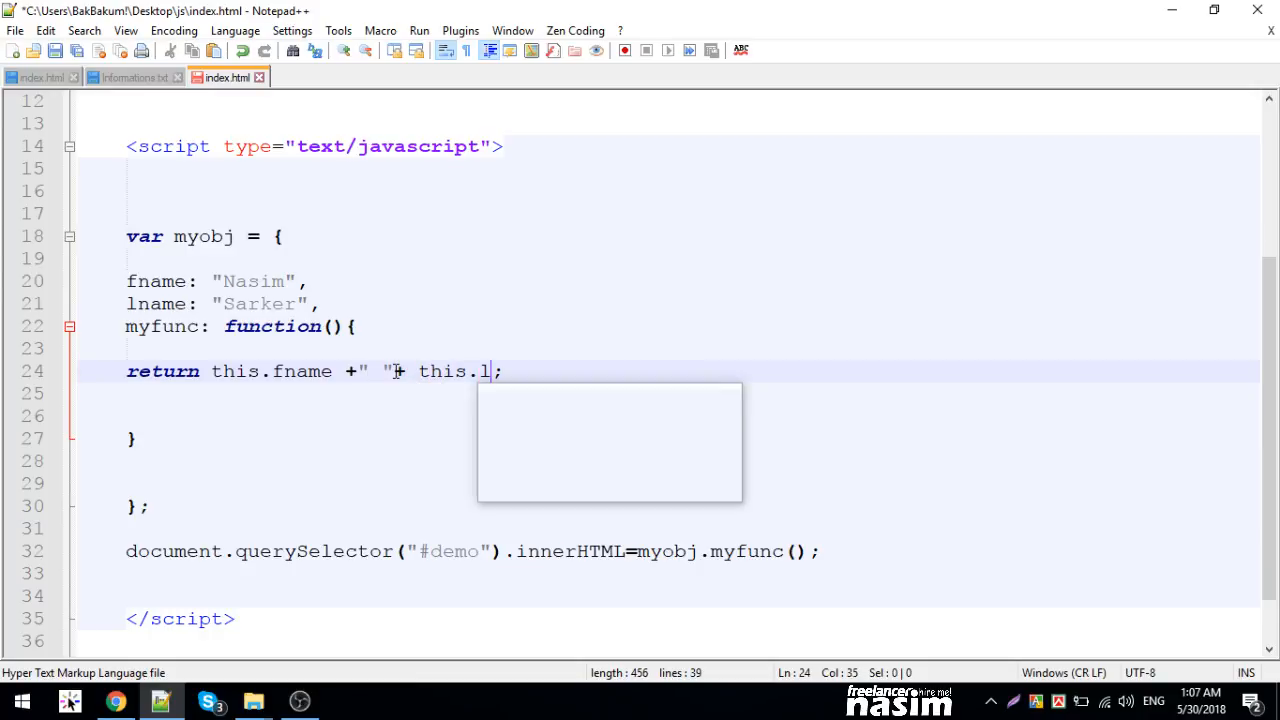
{"action": "type", "text": "anem"}
{"action": "key", "text": "BackSpace"}
{"action": "key", "text": "BackSpace"}
{"action": "key", "text": "BackSpace"}
{"action": "key", "text": "BackSpace"}
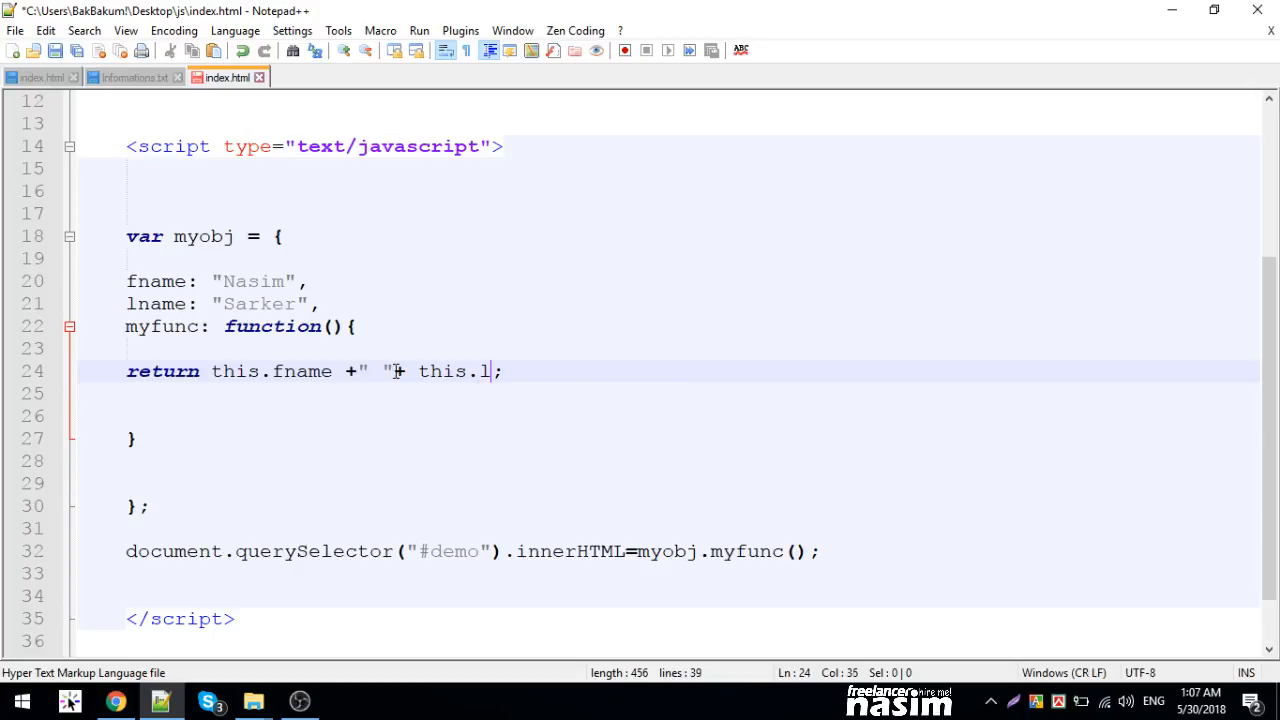
{"action": "type", "text": "name"}
{"action": "key", "text": "ctrl+s"}
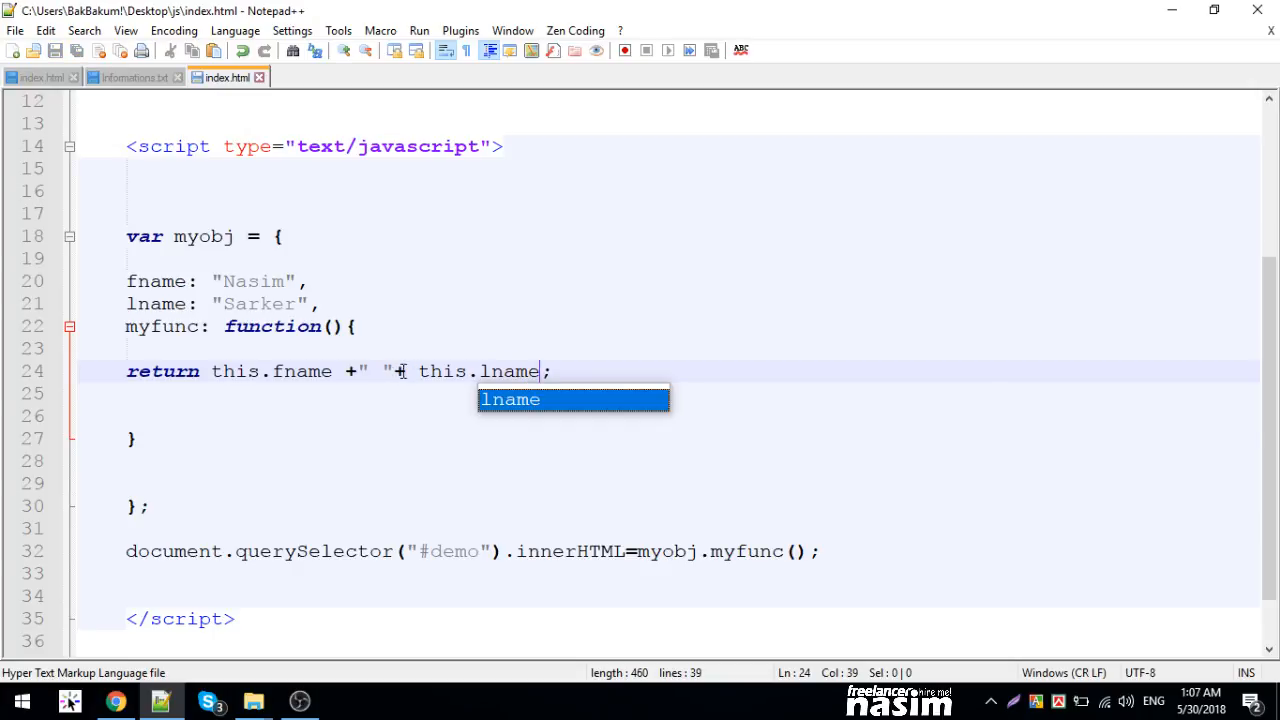
{"action": "left_click_drag", "start_coordinate": [384, 371], "coordinate": [372, 371]}
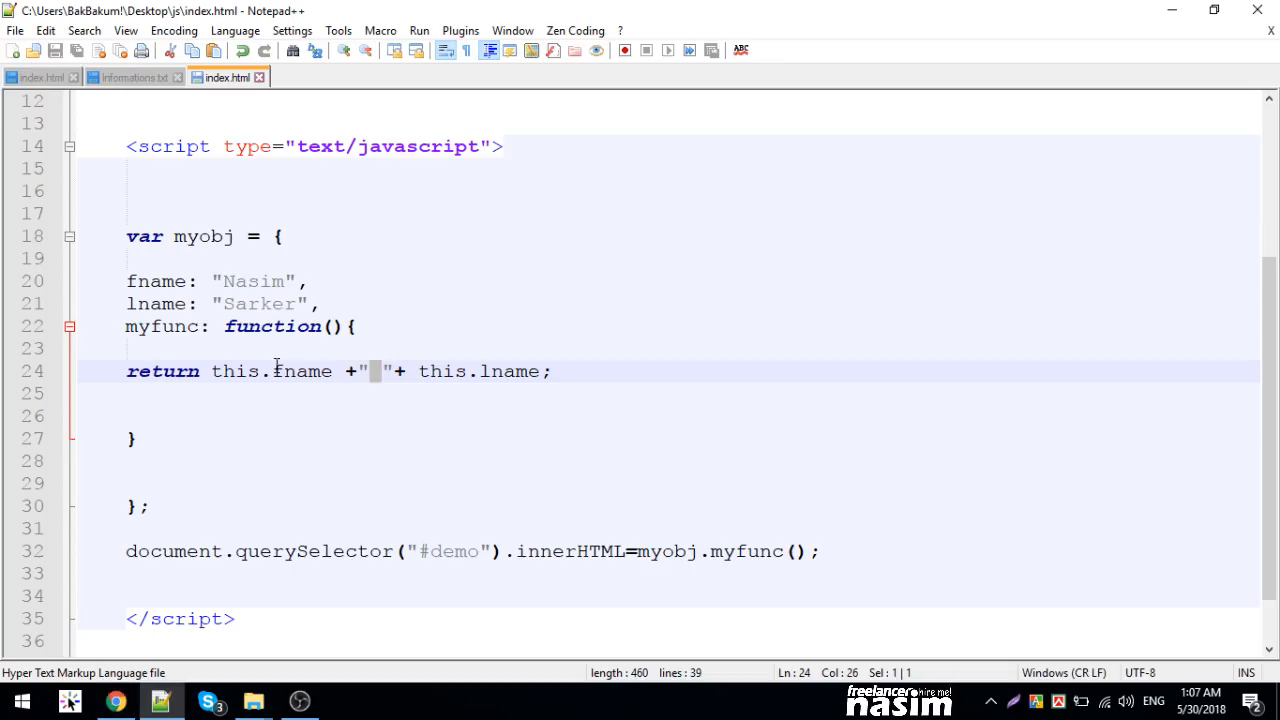
{"action": "double_click", "coordinate": [236, 371]}
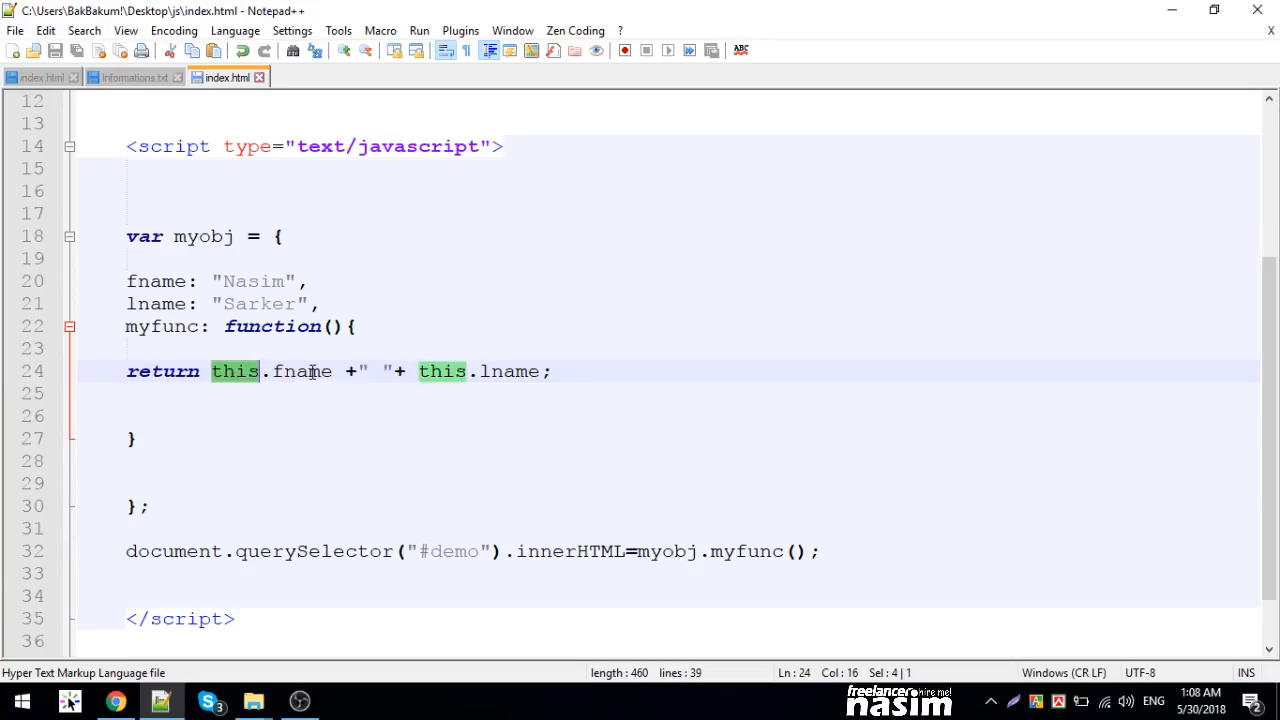
- Delete the empty <div id="demo"></div> block from the body and save
{"action": "left_click", "coordinate": [312, 372]}
{"action": "scroll", "coordinate": [300, 372], "scroll_direction": "up", "scroll_amount": 4}
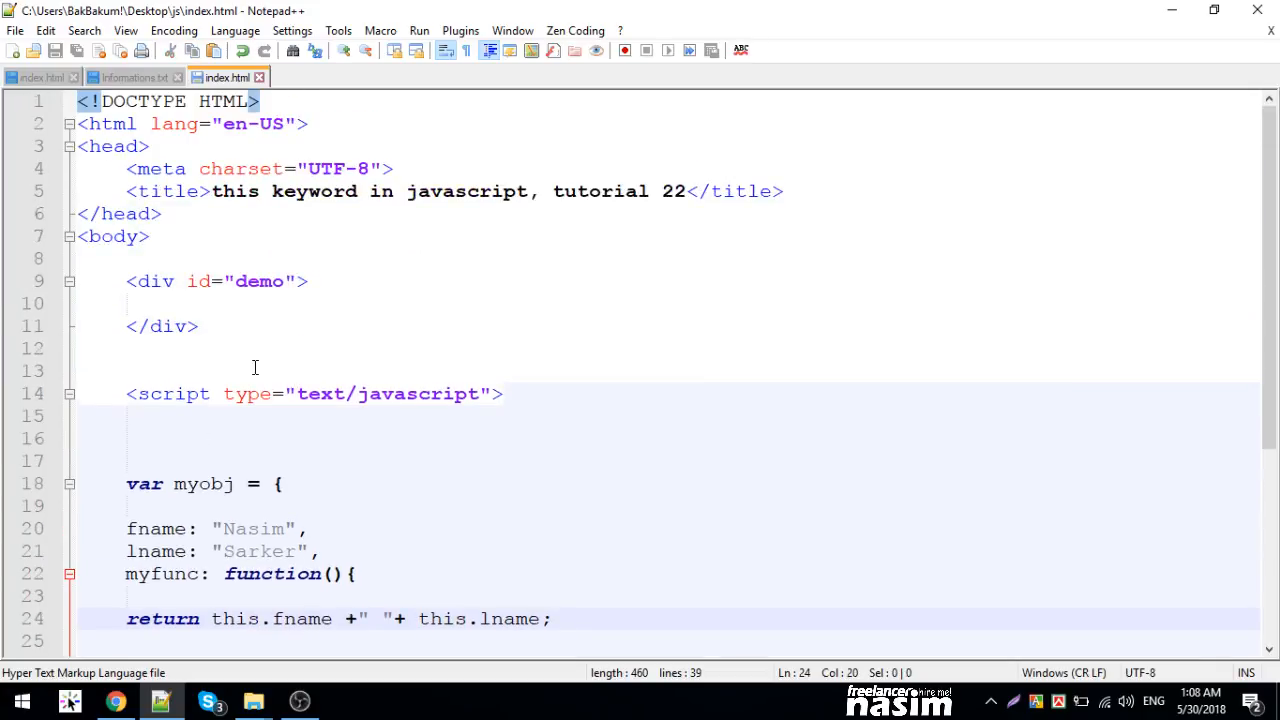
{"action": "left_click_drag", "start_coordinate": [230, 328], "coordinate": [128, 281]}
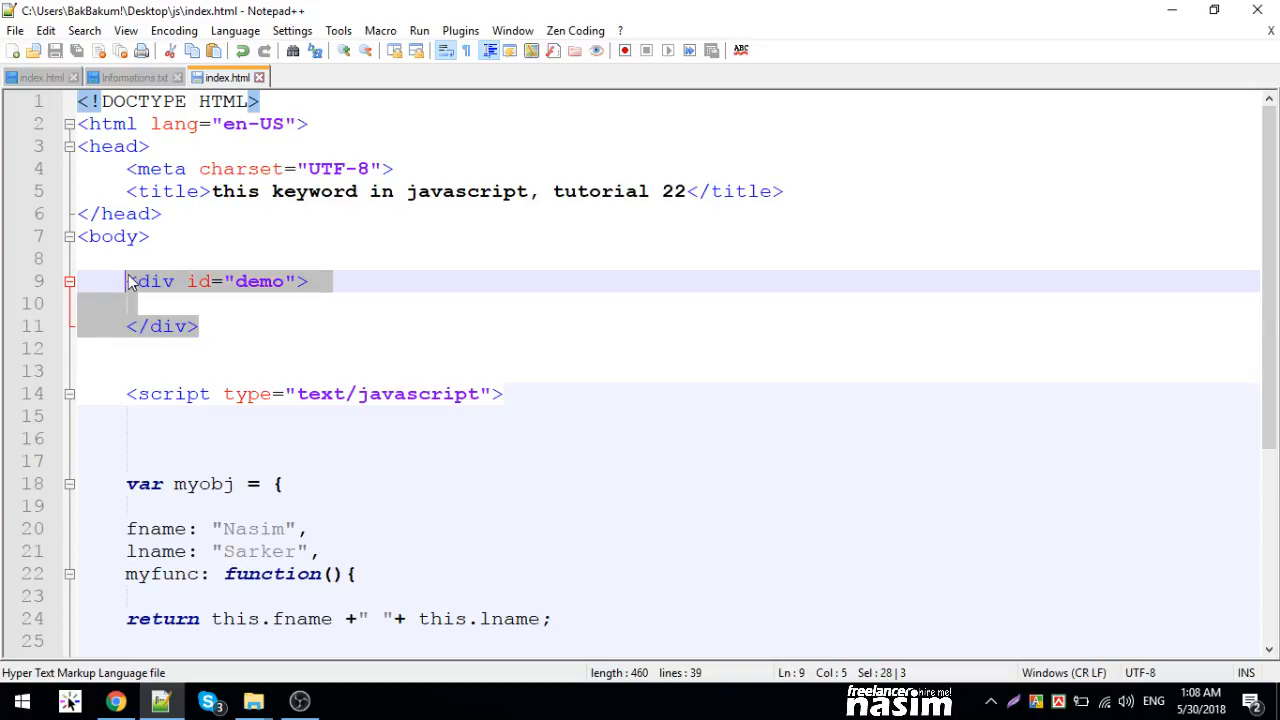
{"action": "key", "text": "Delete"}
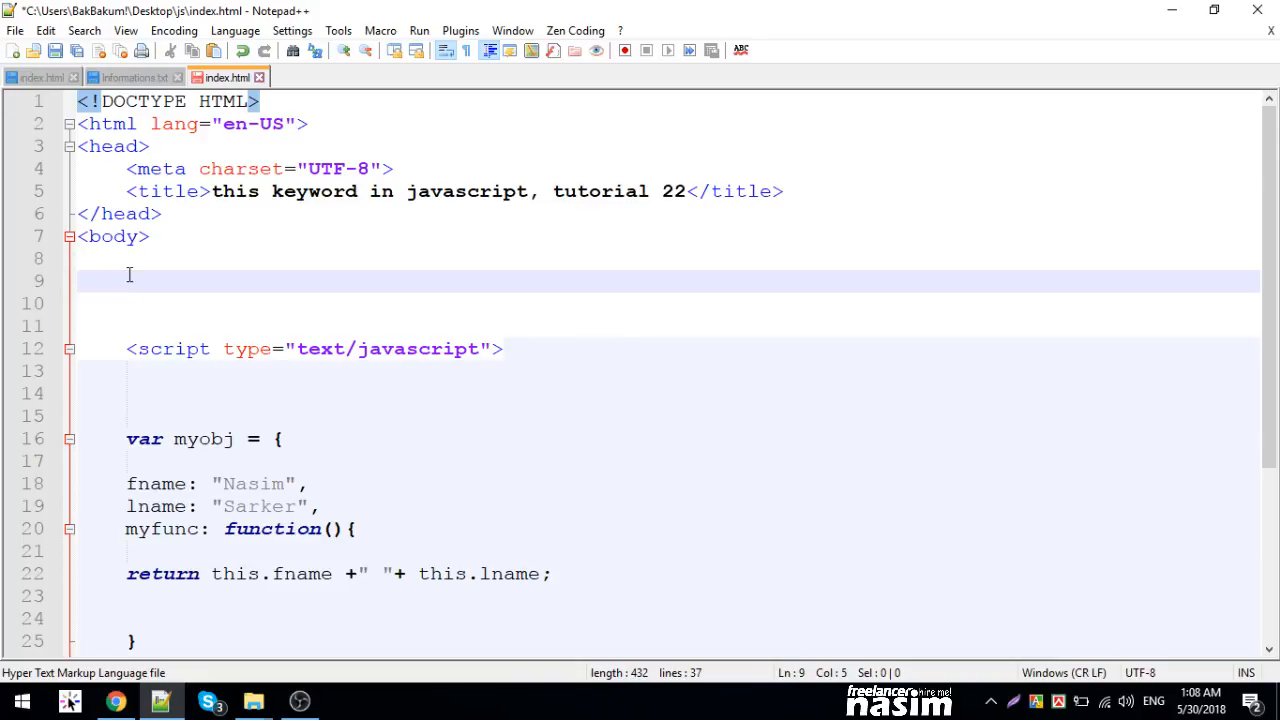
{"action": "key", "text": "ctrl+s"}
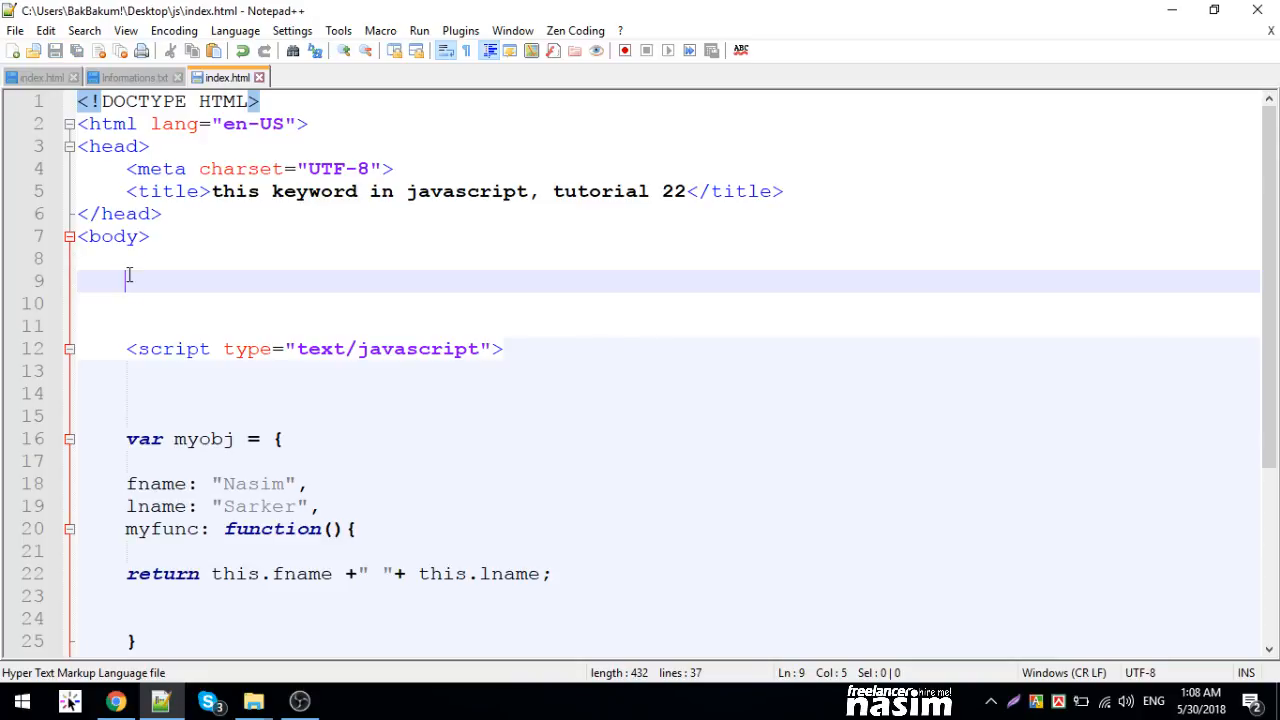
- Return to the script and review the Sarker value and this on the return line
{"action": "left_click", "coordinate": [275, 371]}
{"action": "scroll", "coordinate": [275, 371], "scroll_direction": "down", "scroll_amount": 3}
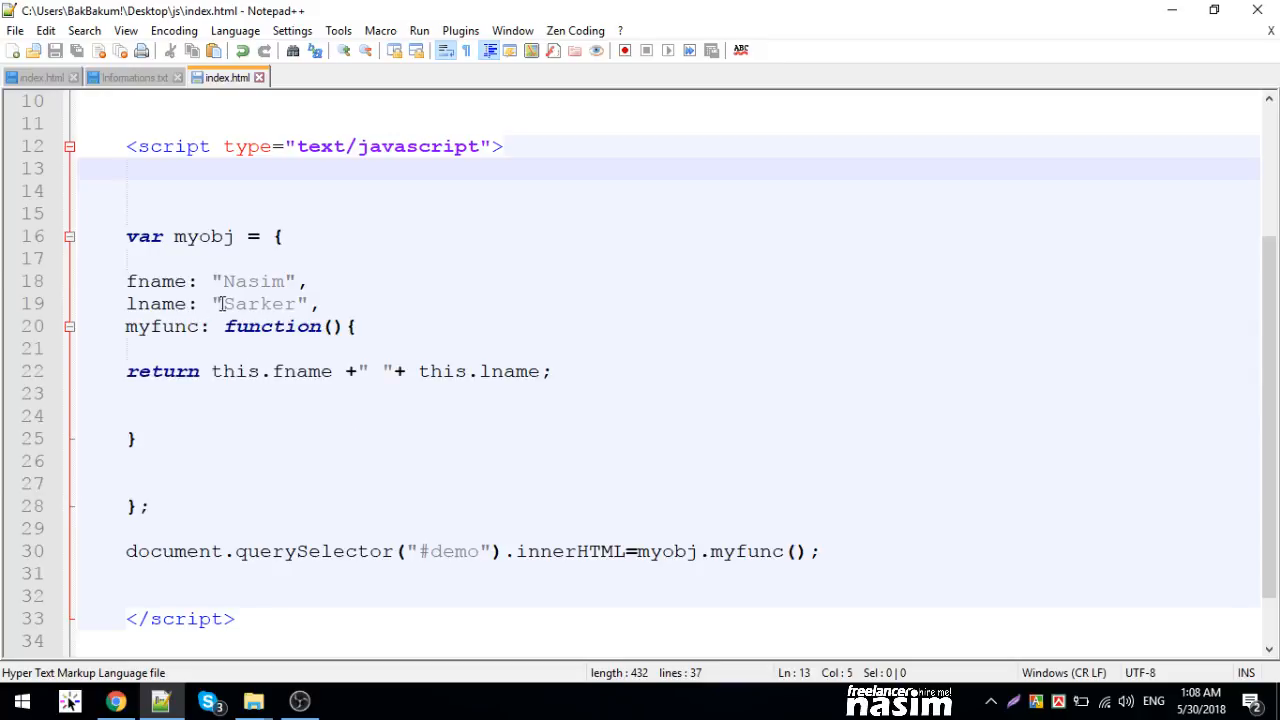
{"action": "double_click", "coordinate": [258, 304]}
{"action": "double_click", "coordinate": [237, 371]}
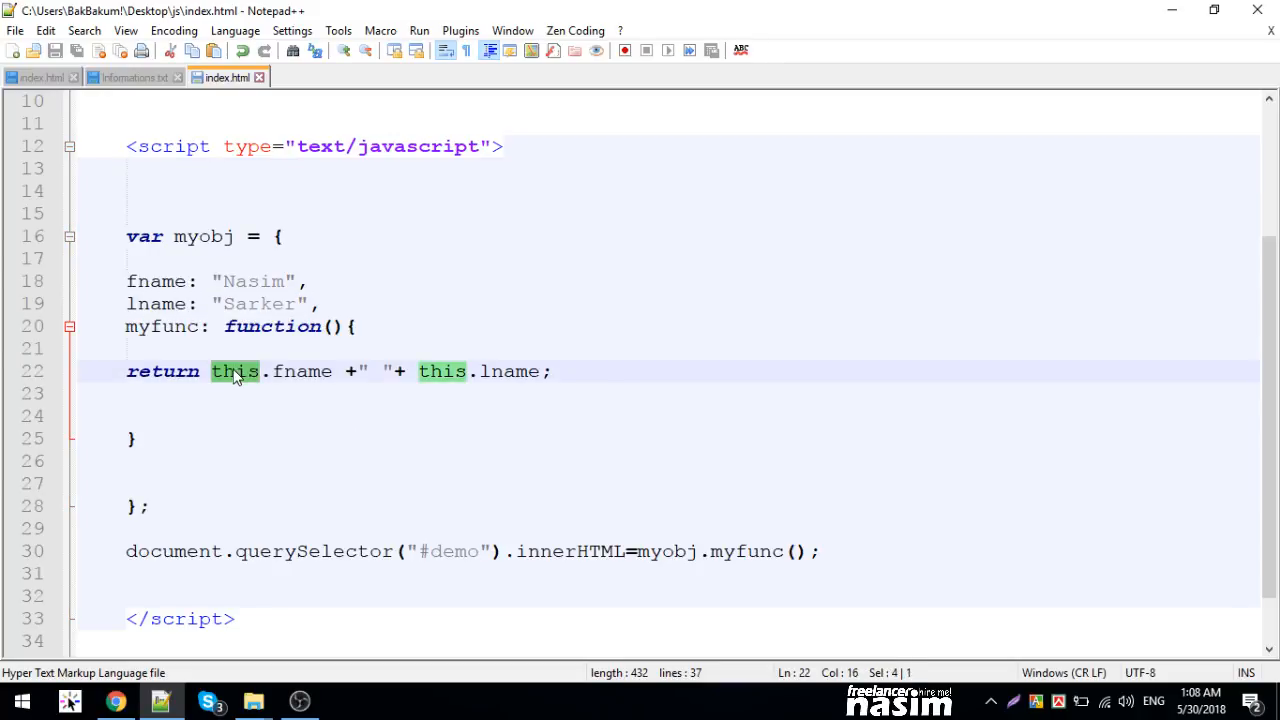